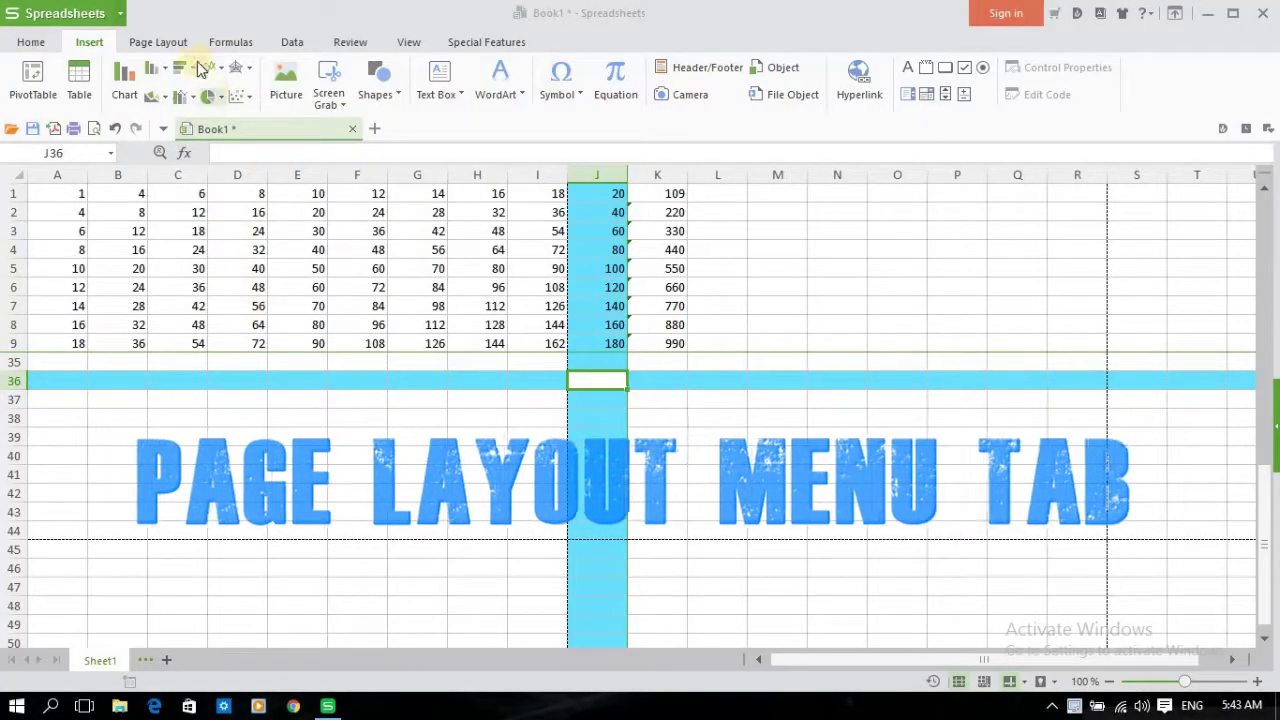
On the Page Layout tab, browse the Themes and Colors galleries without applying any.
click(172, 44)
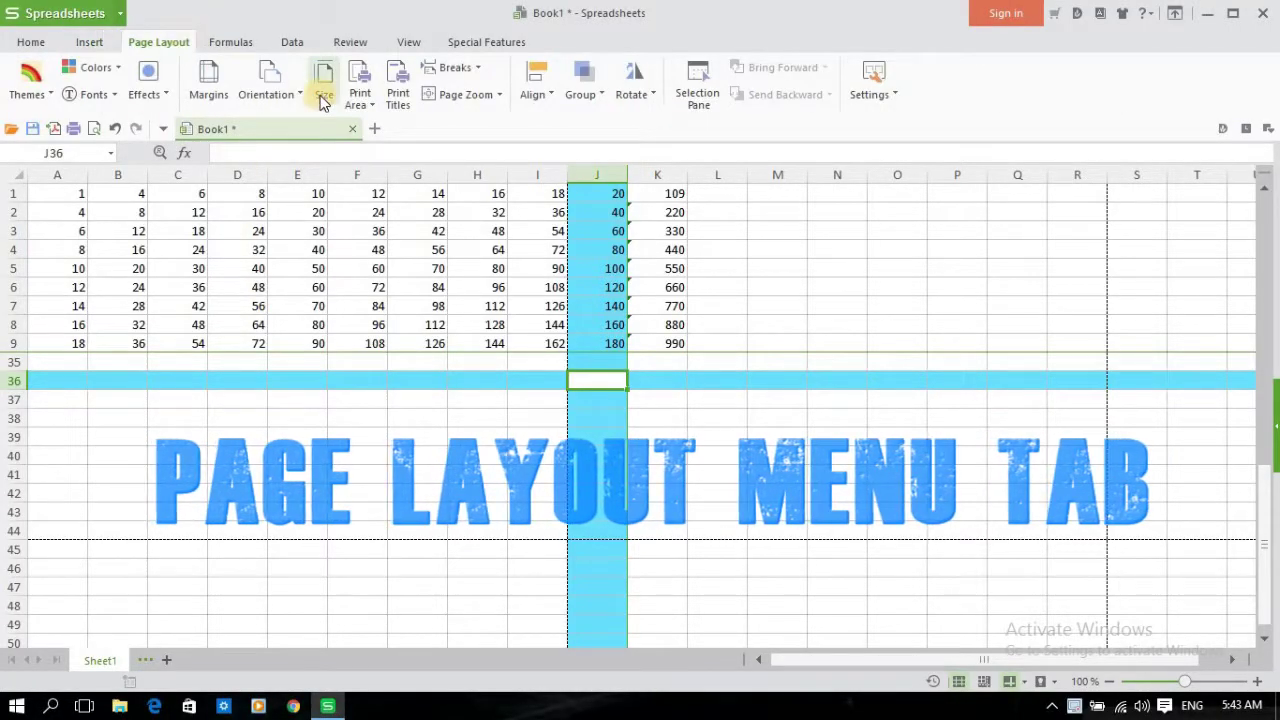
click(53, 96)
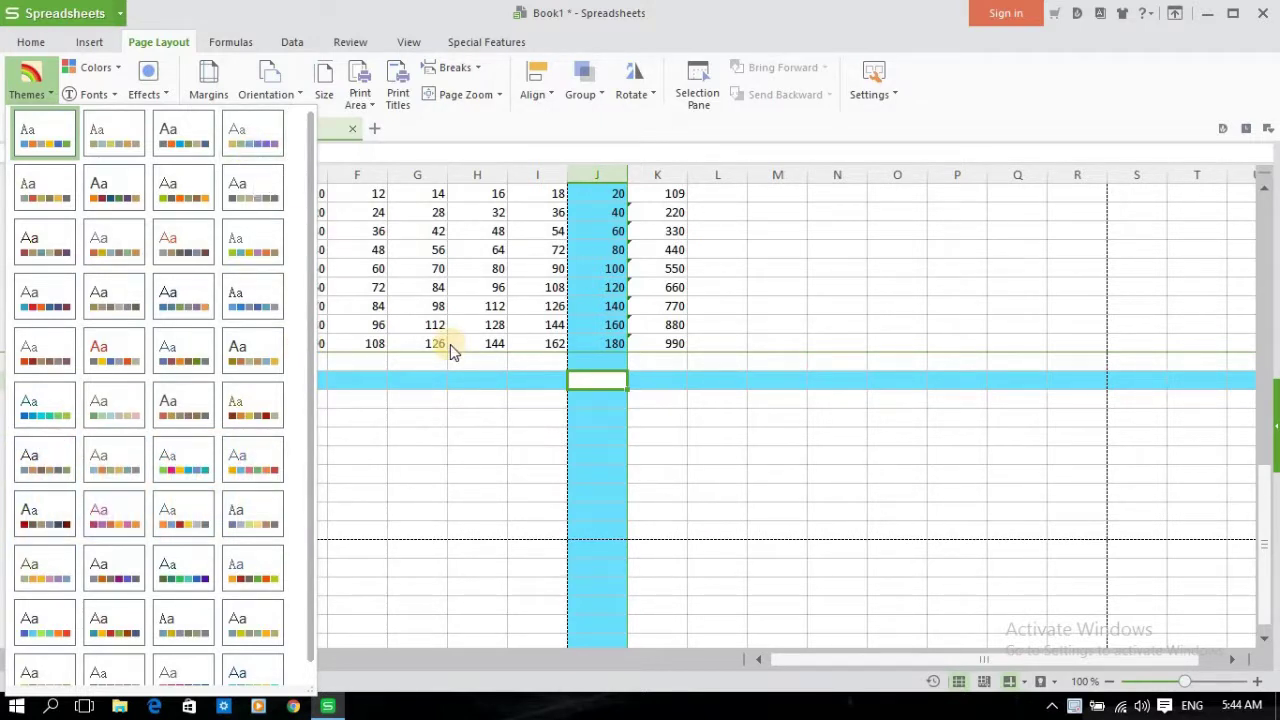
click(487, 433)
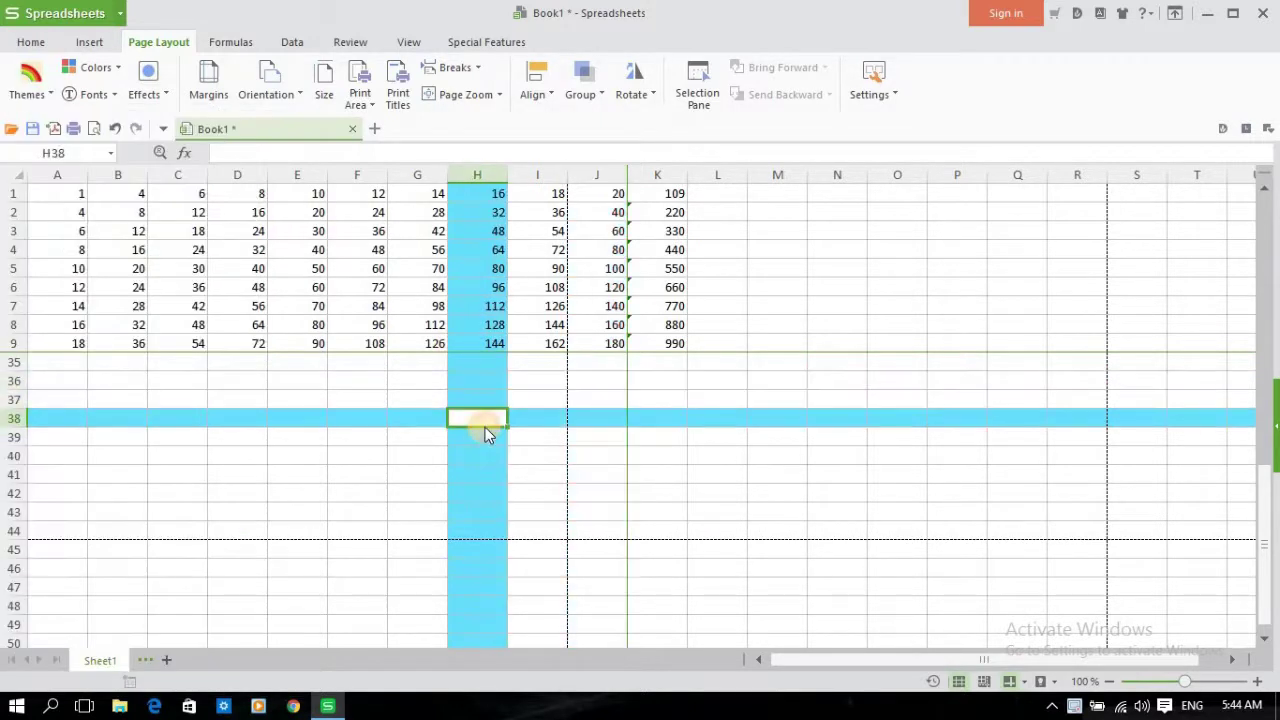
click(120, 68)
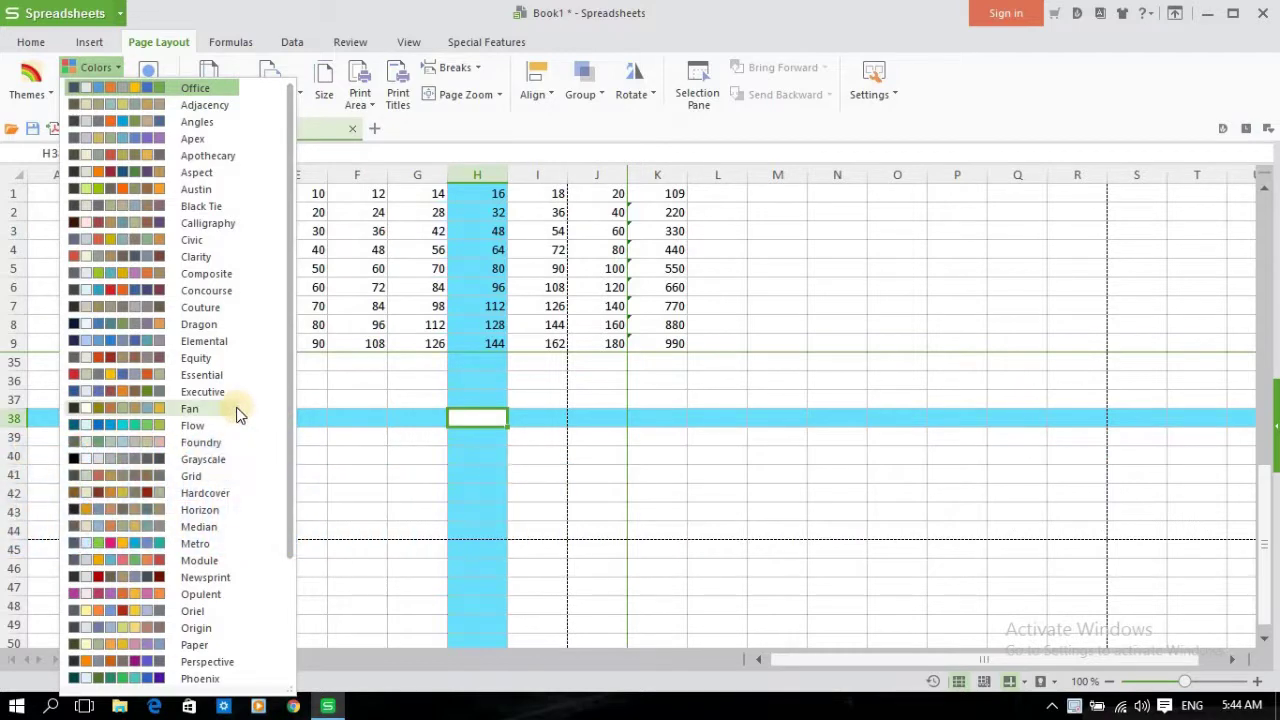
click(236, 408)
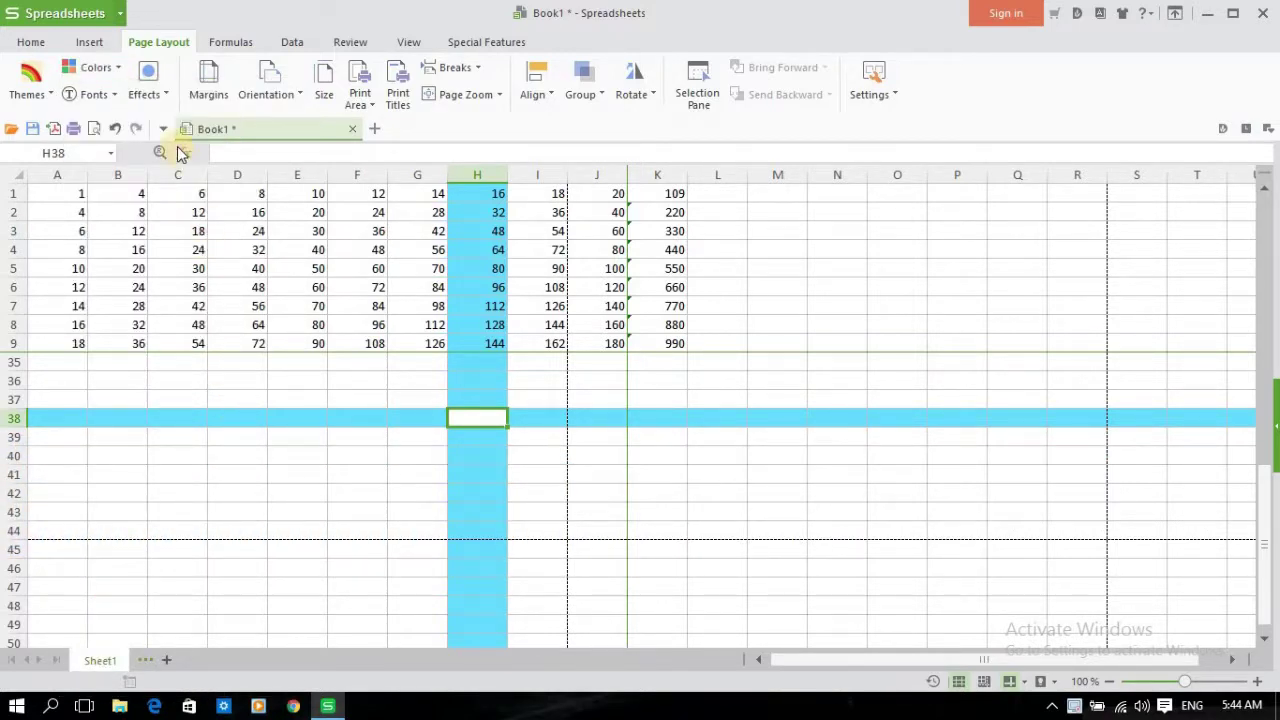
click(117, 70)
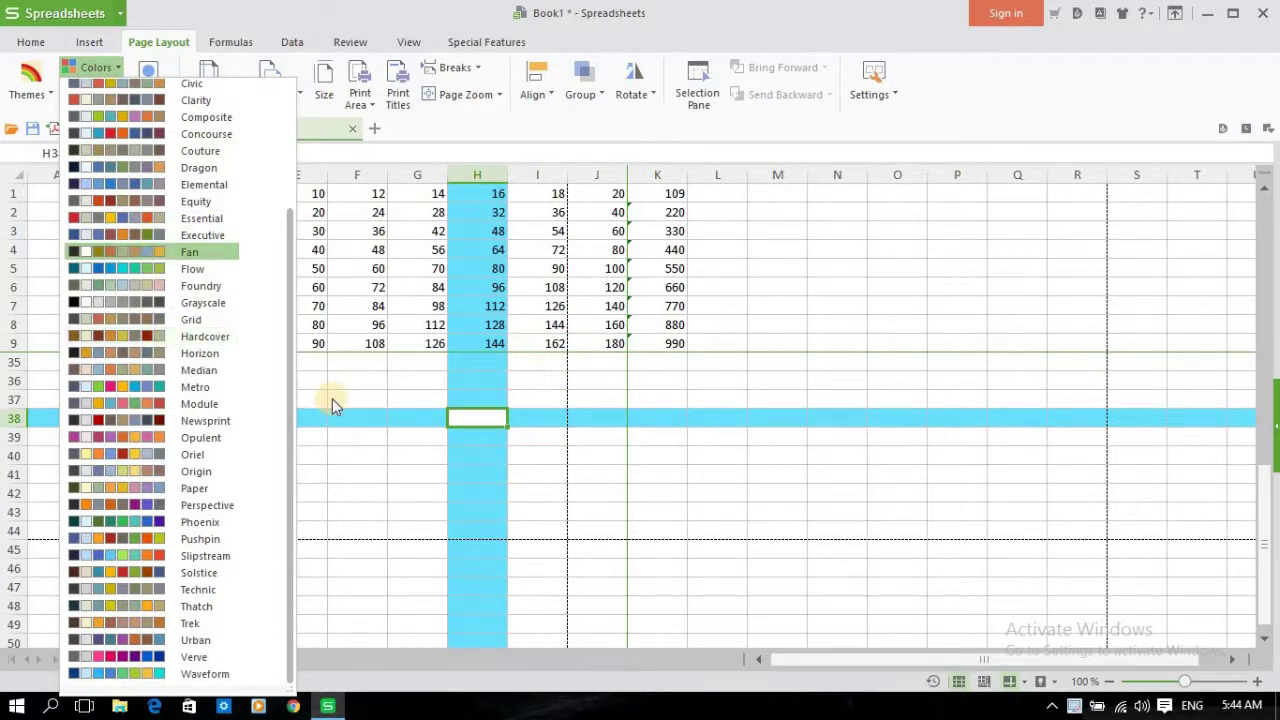
click(480, 447)
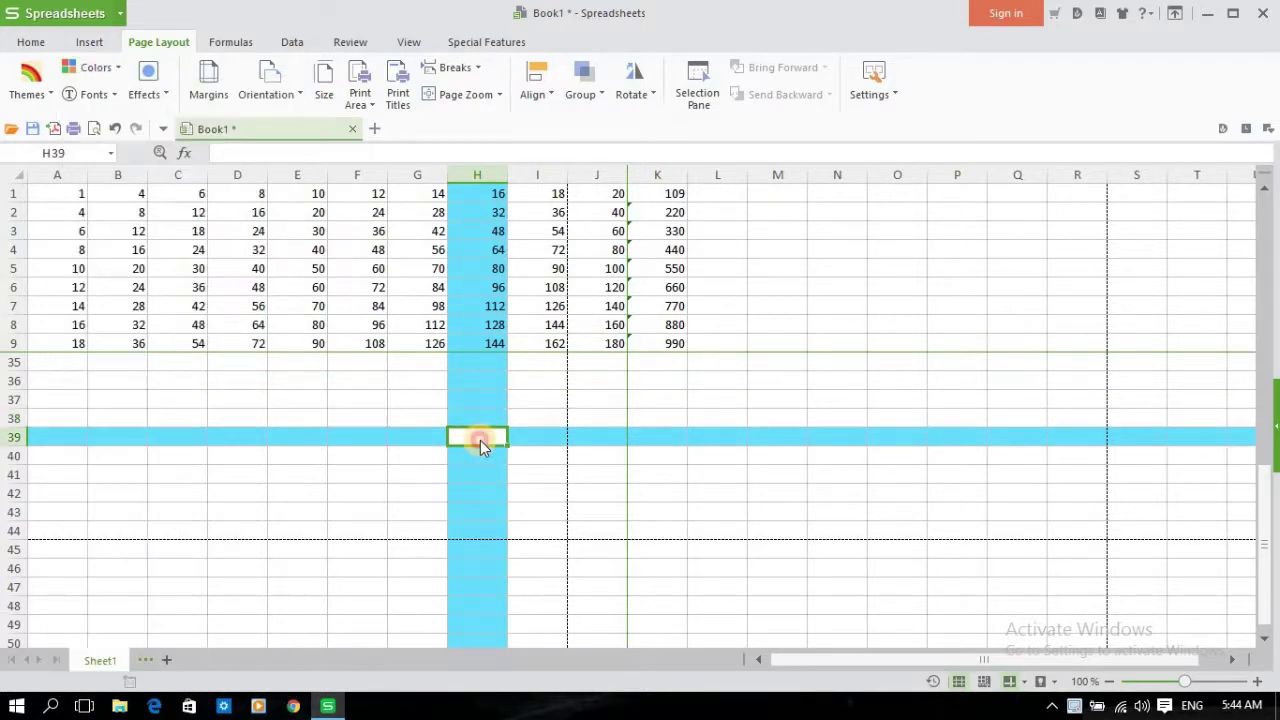
Select cell F37, then look through the theme Fonts and Effects galleries without choosing one.
click(338, 393)
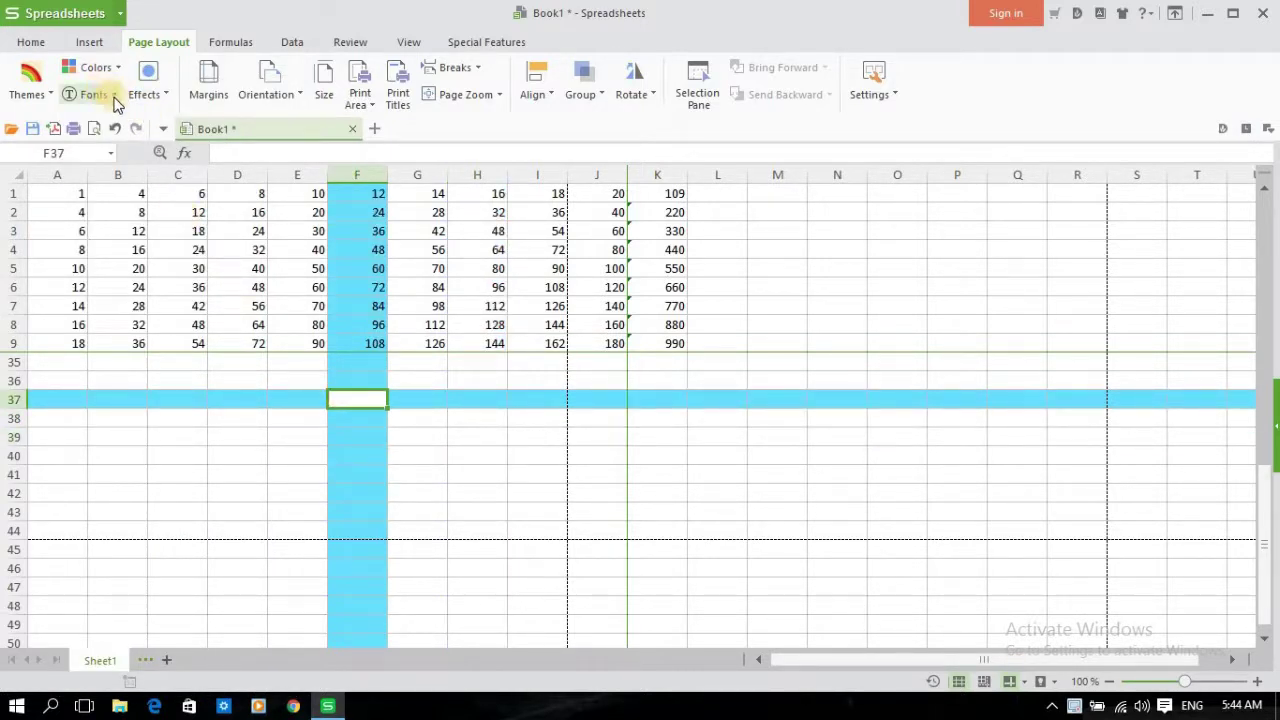
click(114, 97)
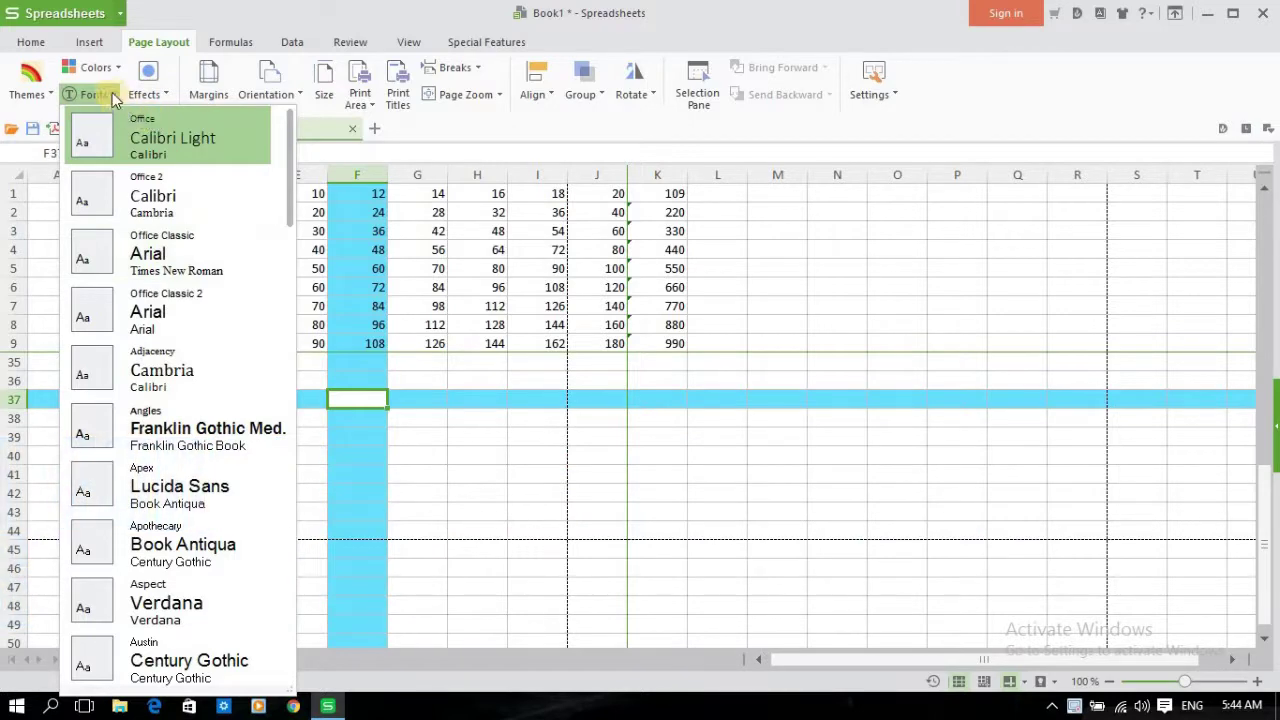
click(112, 90)
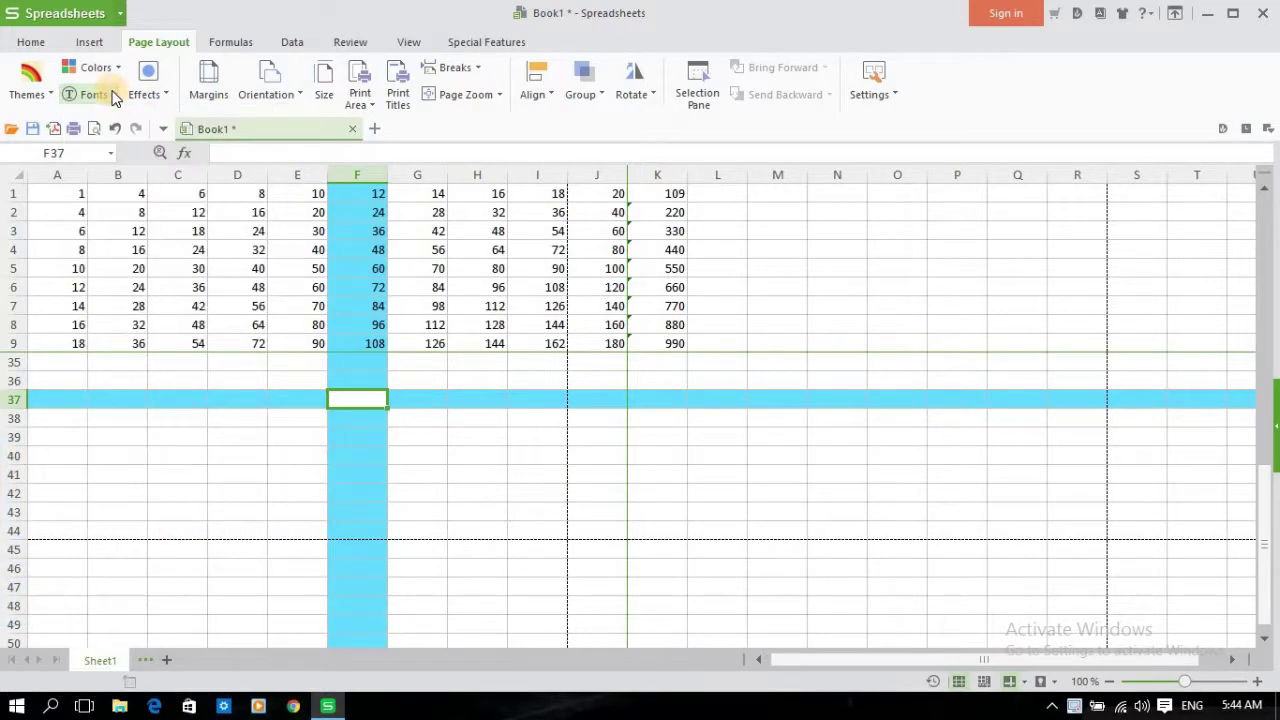
click(166, 92)
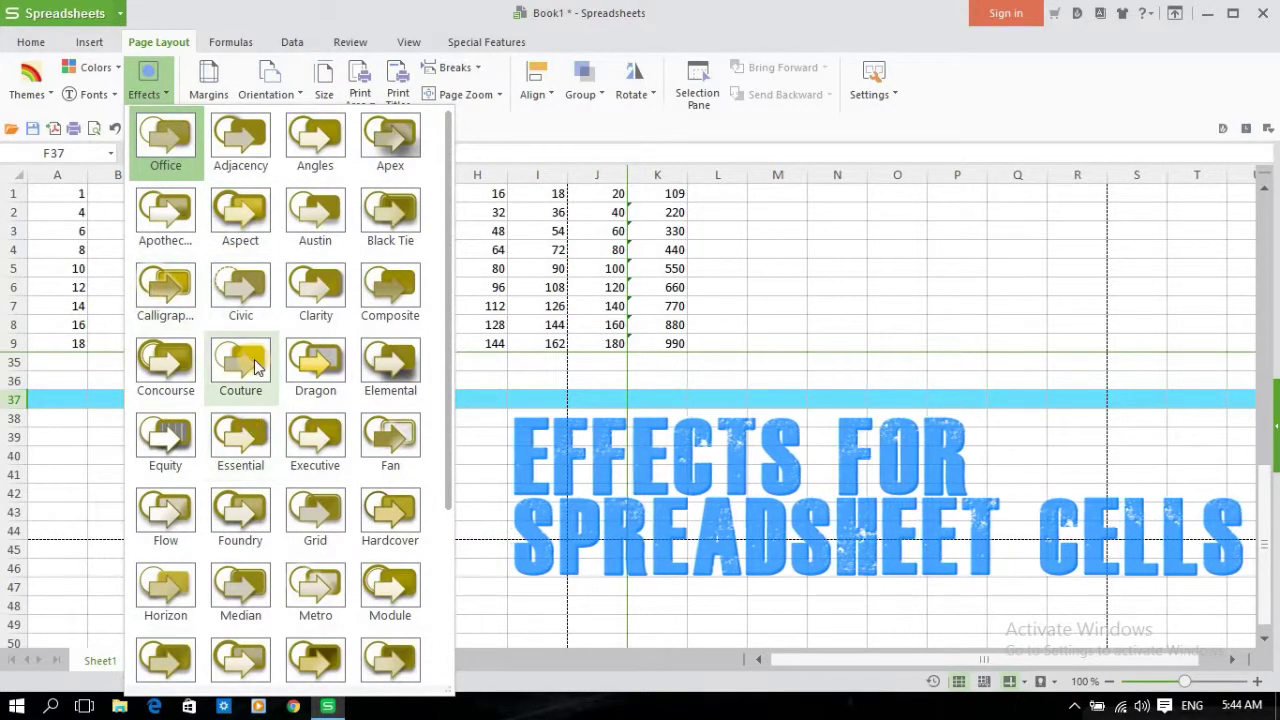
click(579, 375)
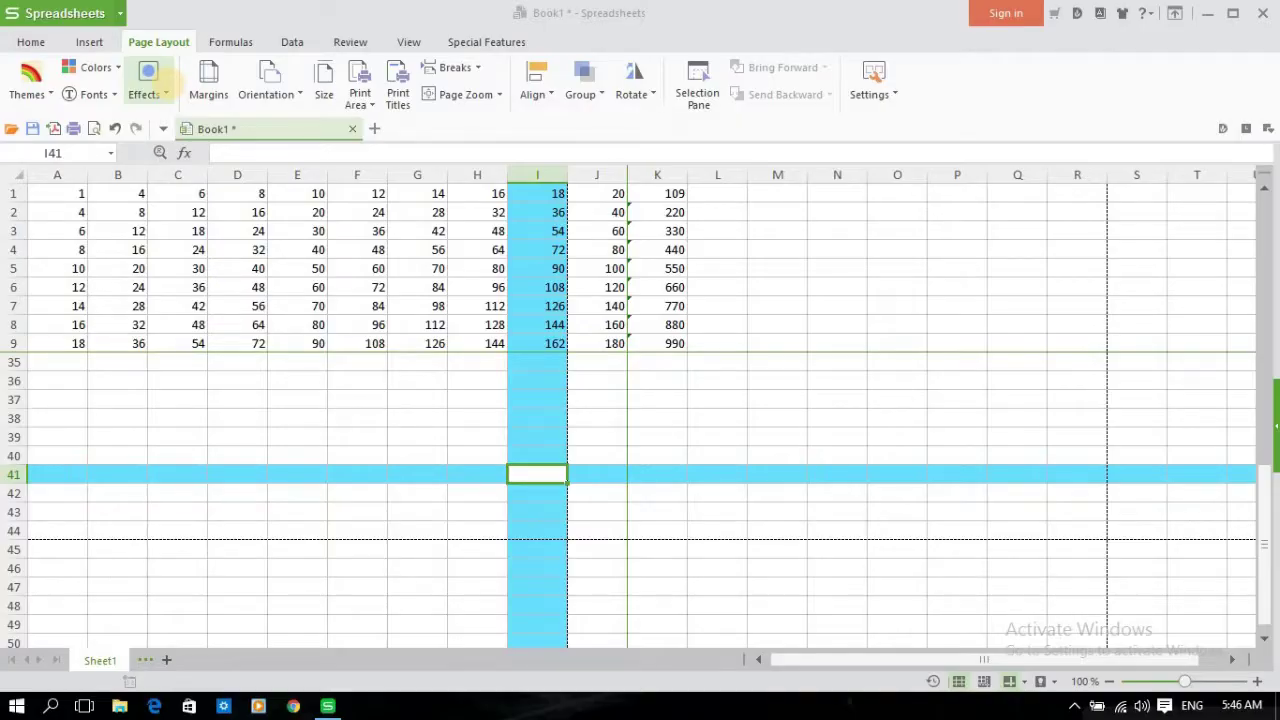
click(170, 92)
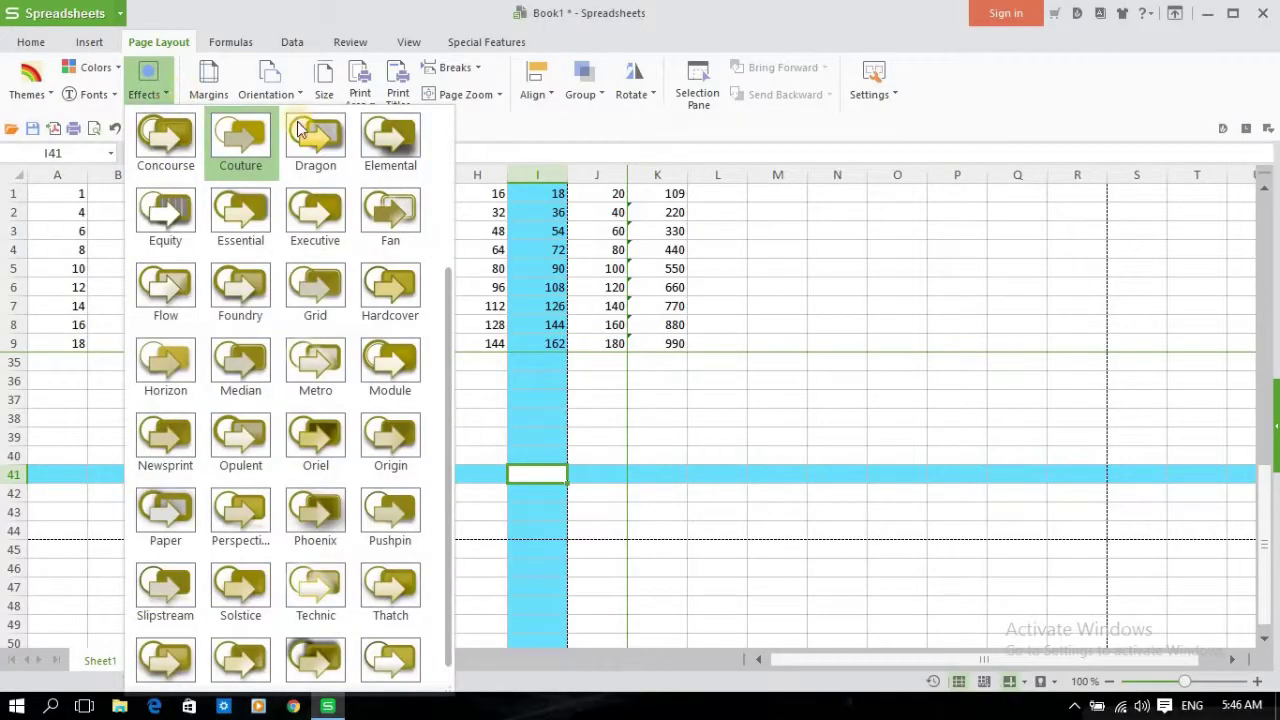
click(175, 125)
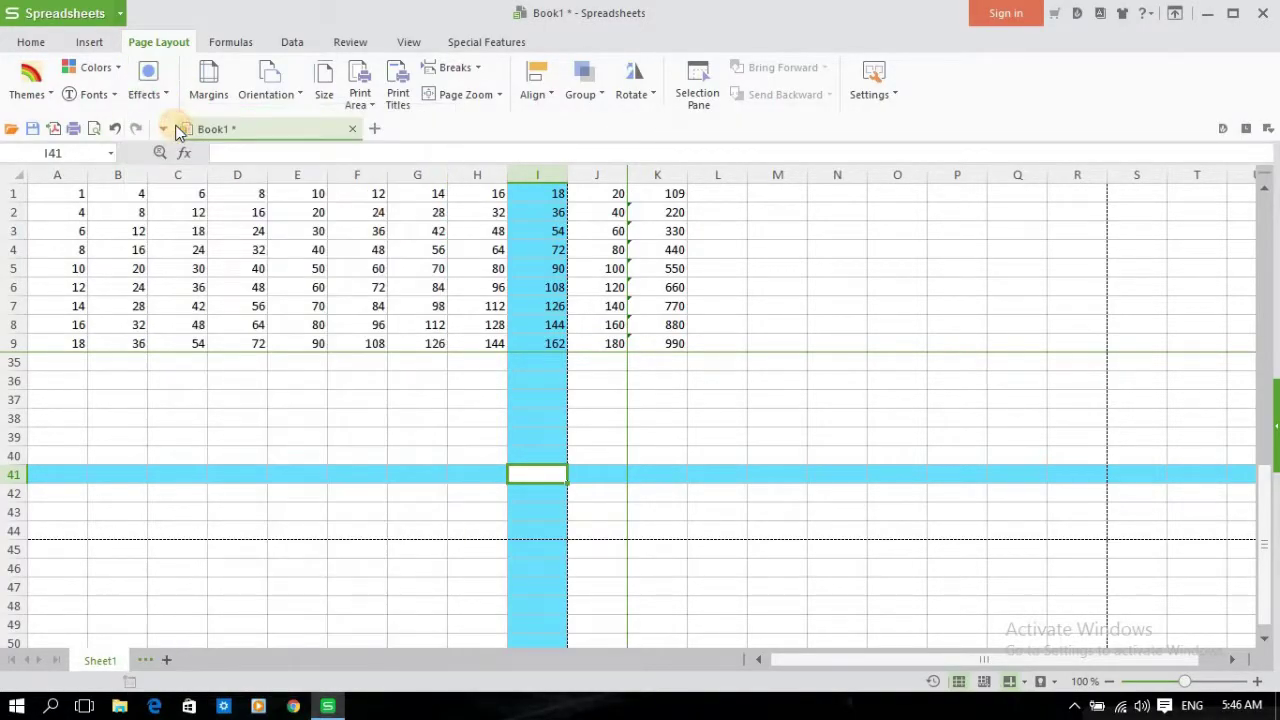
click(220, 95)
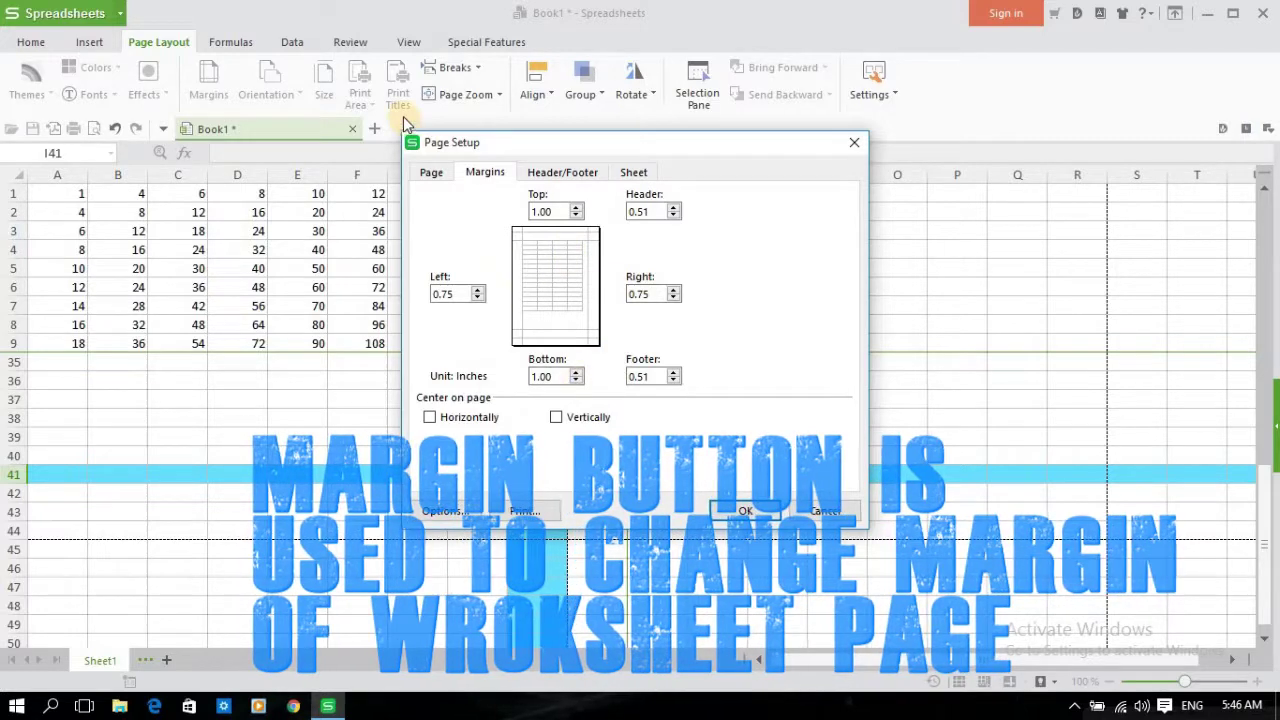
click(431, 172)
click(590, 172)
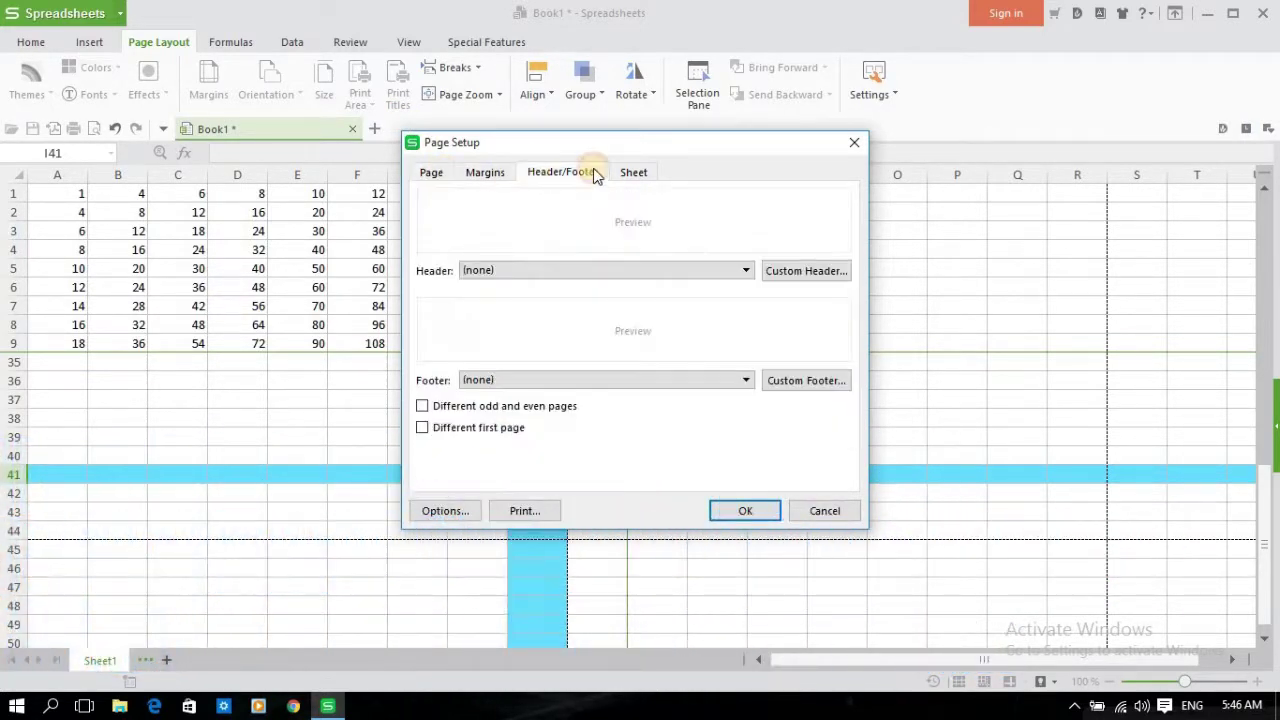
click(633, 172)
click(486, 170)
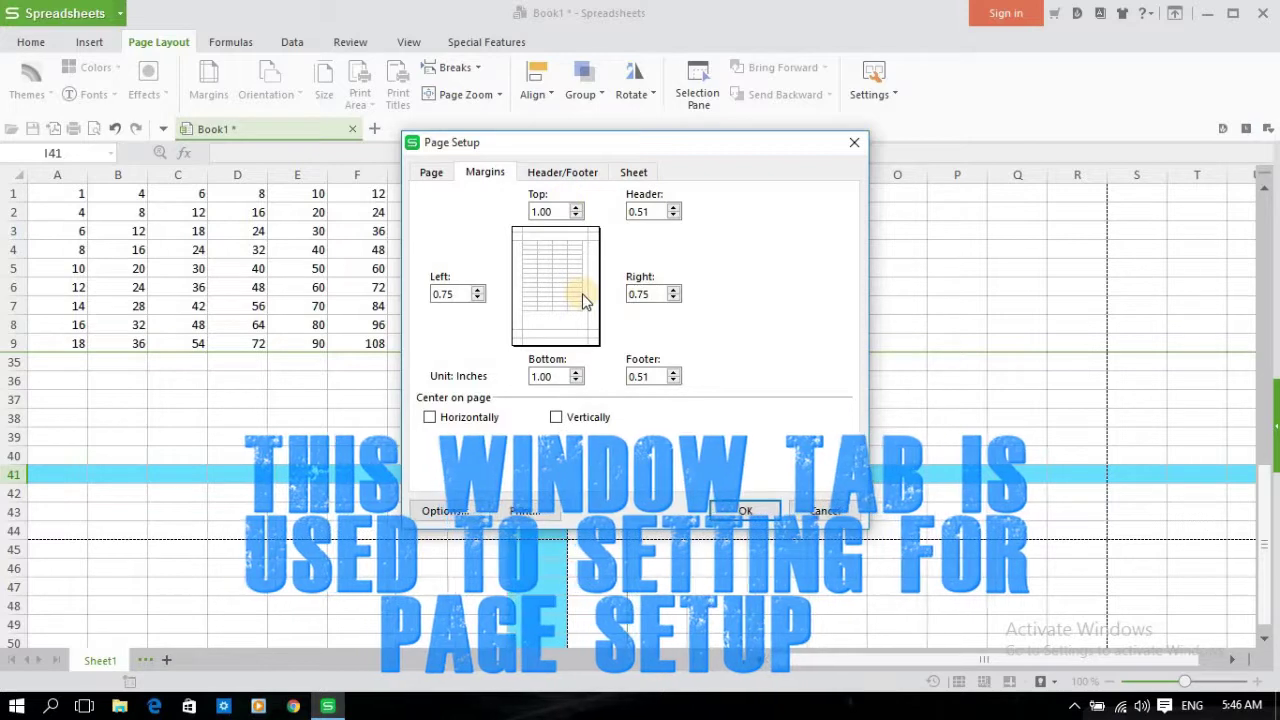
click(429, 417)
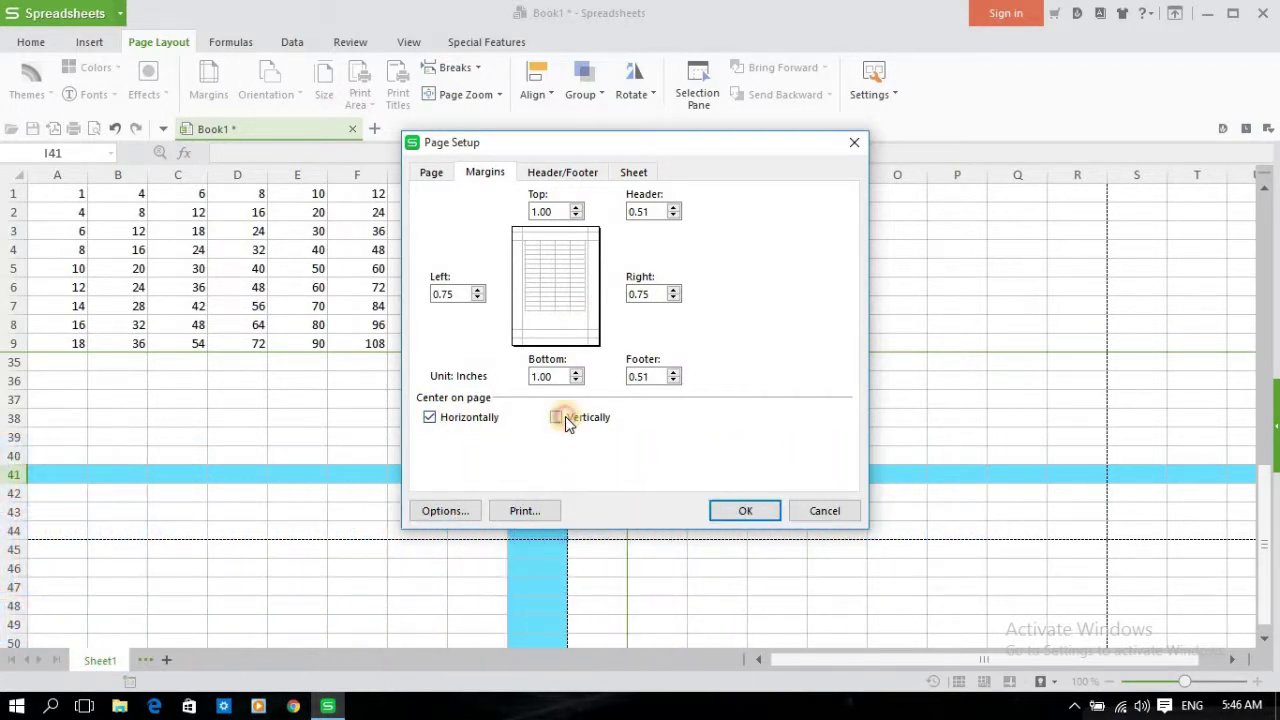
click(562, 418)
click(558, 417)
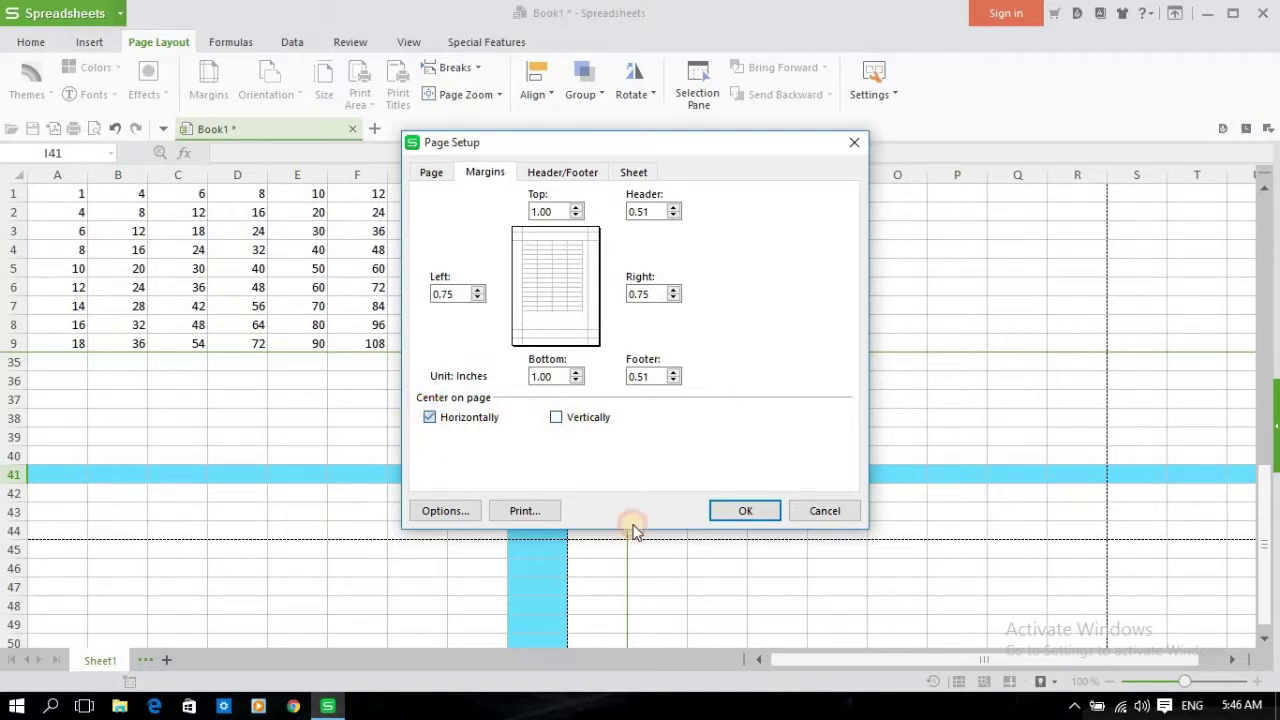
click(826, 511)
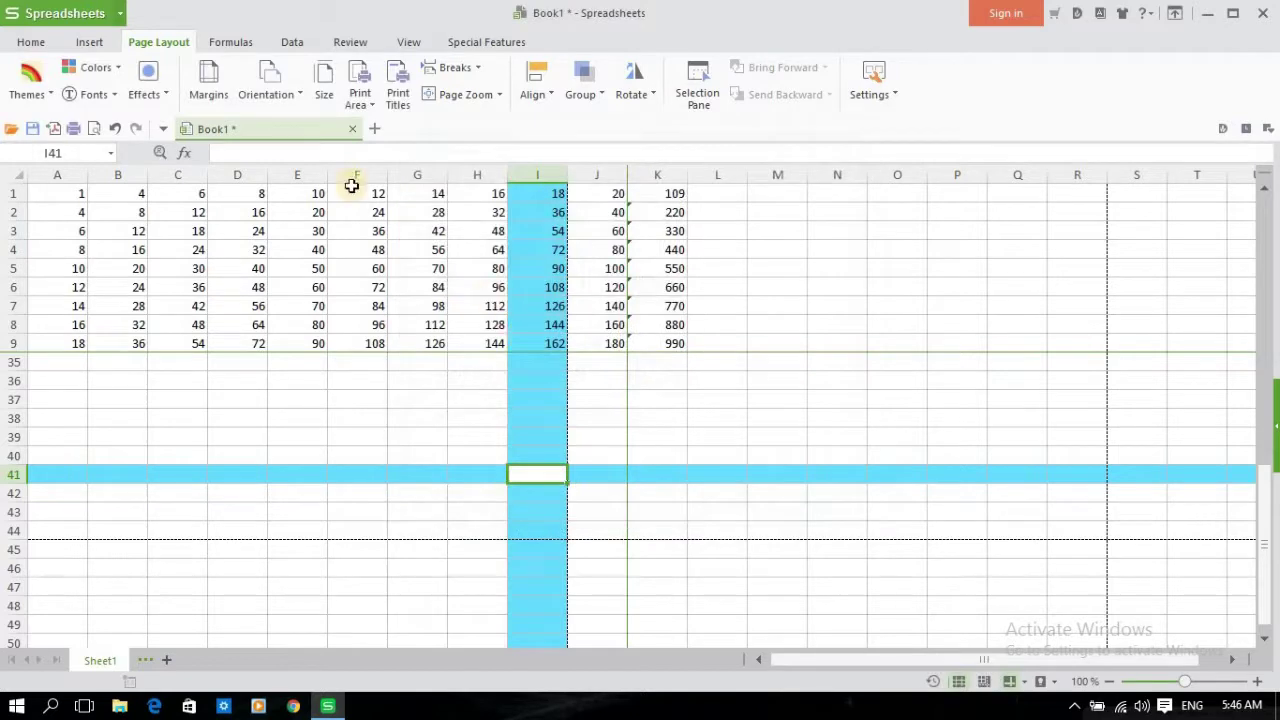
click(298, 91)
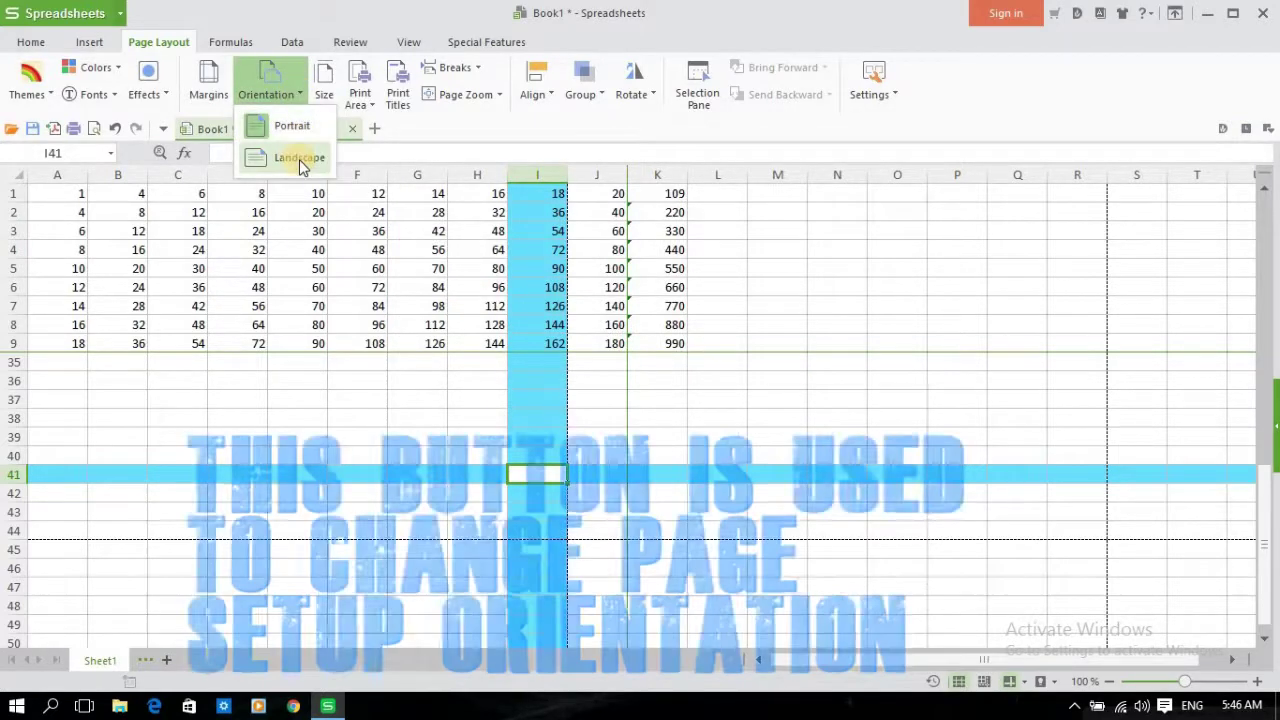
click(299, 159)
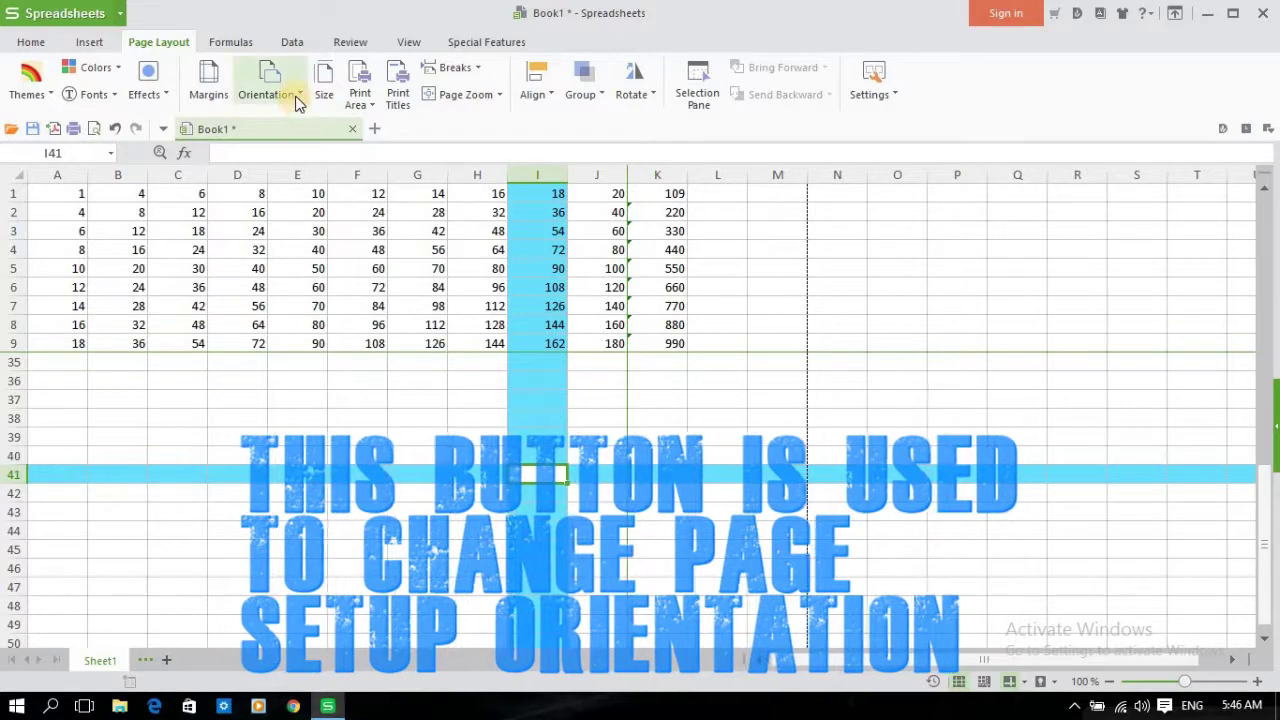
click(288, 95)
click(296, 122)
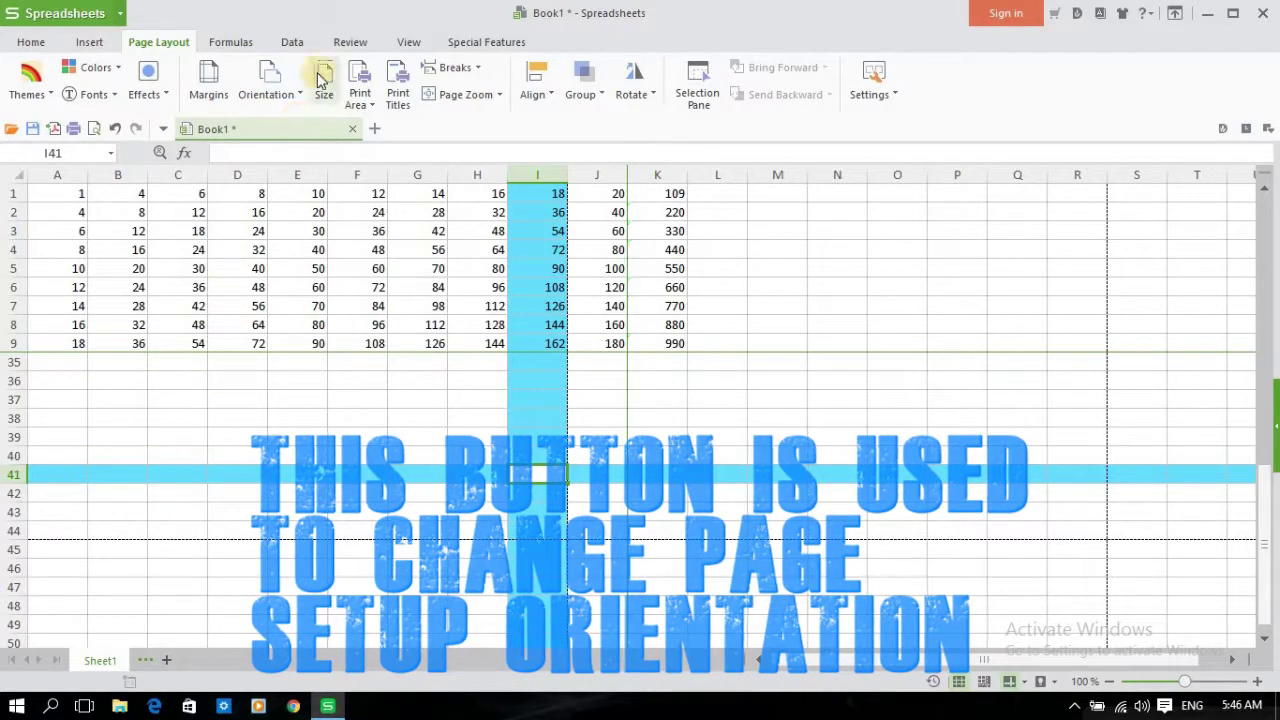
click(296, 87)
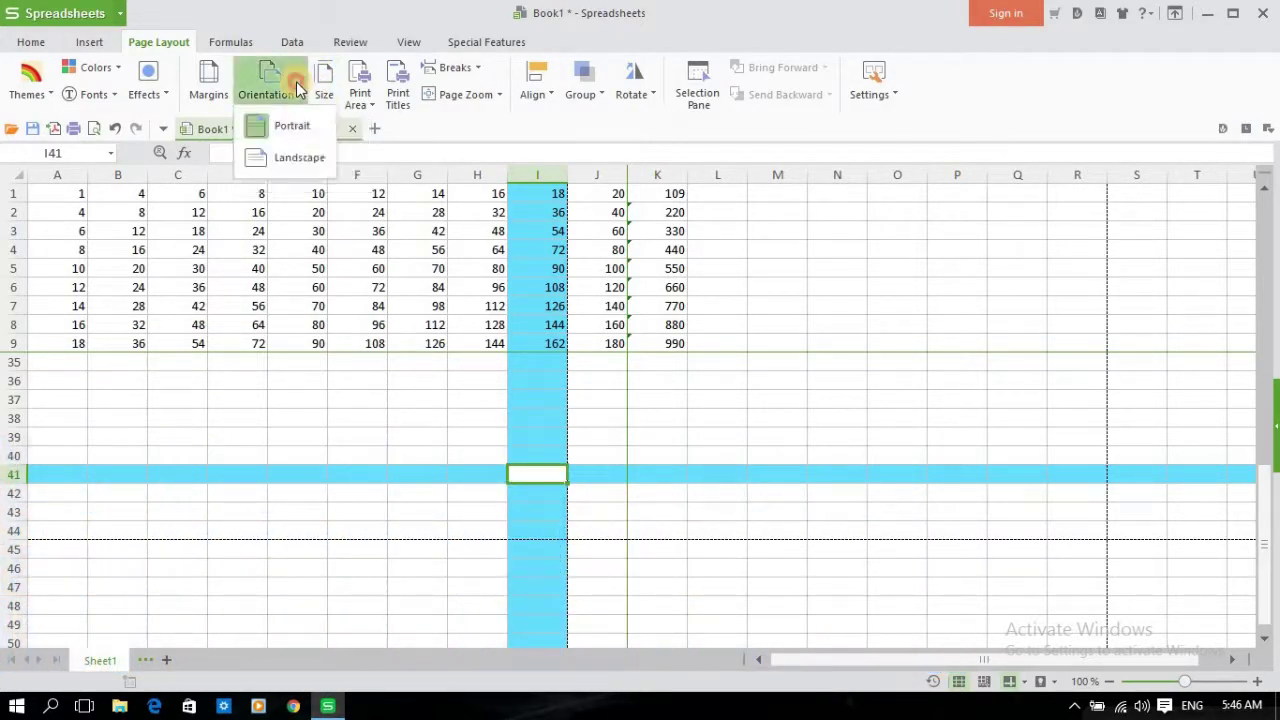
click(300, 158)
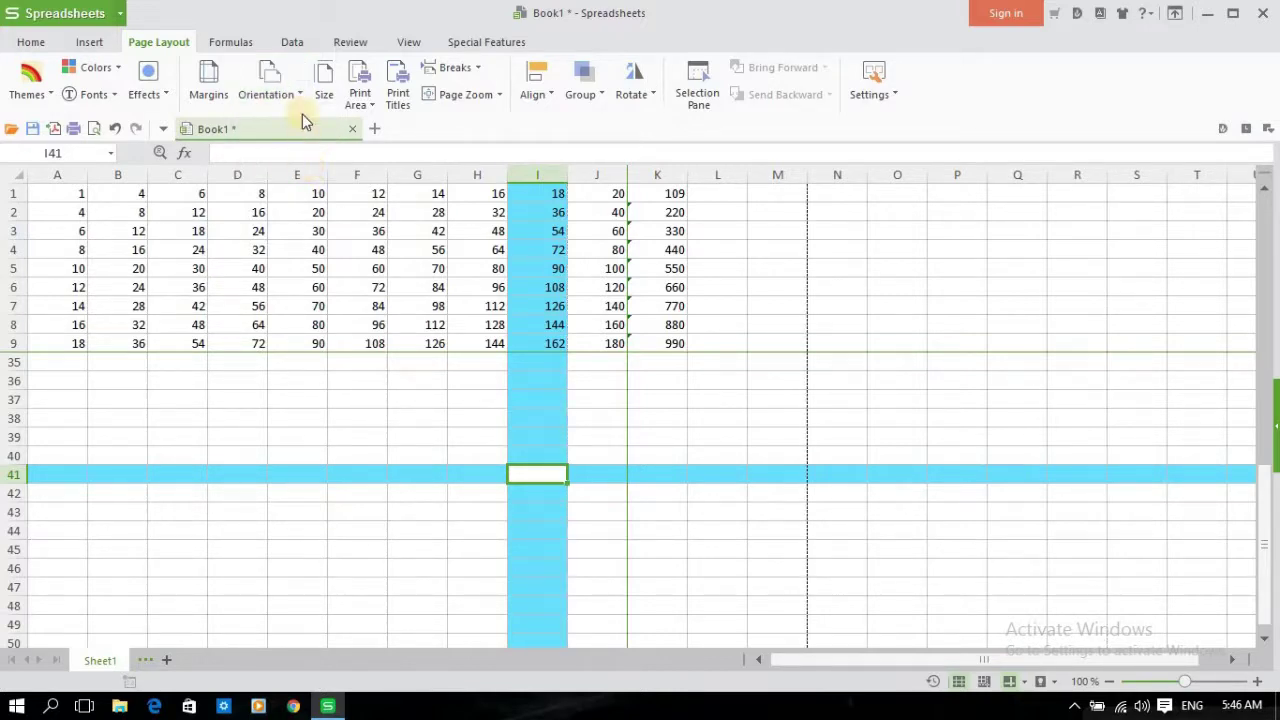
key(Up)
key(Up)
key(Up)
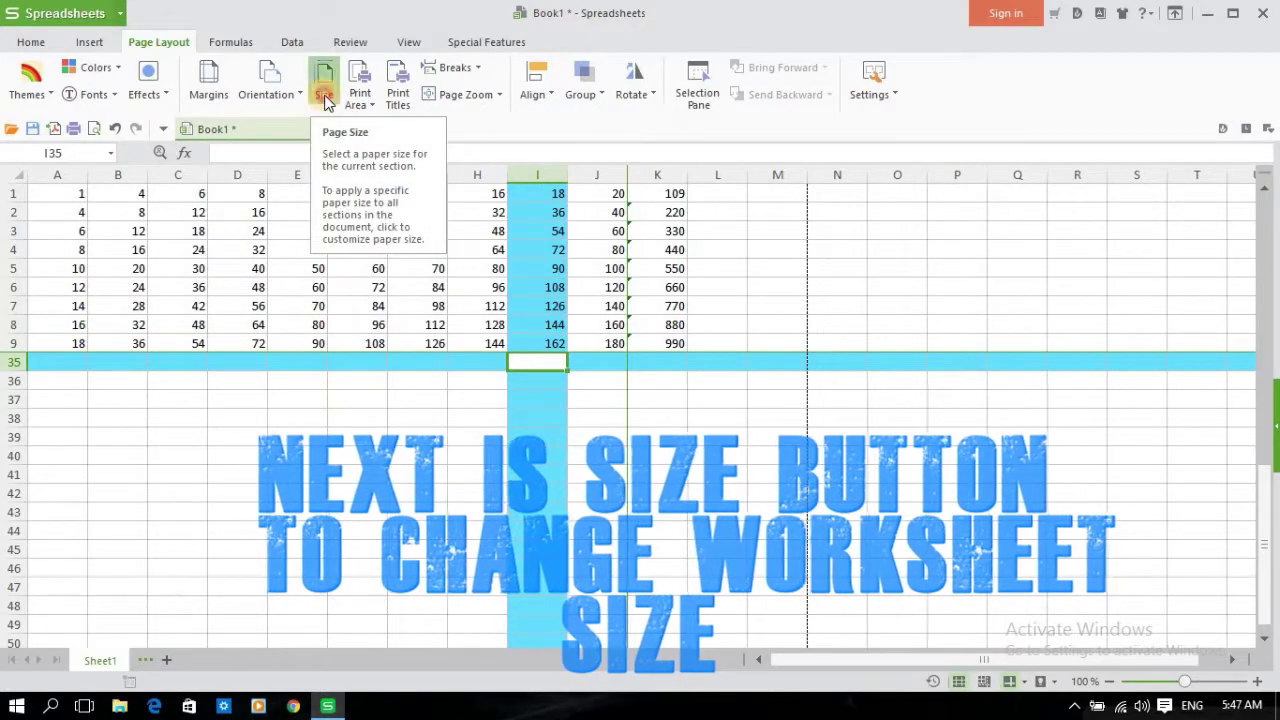
click(325, 100)
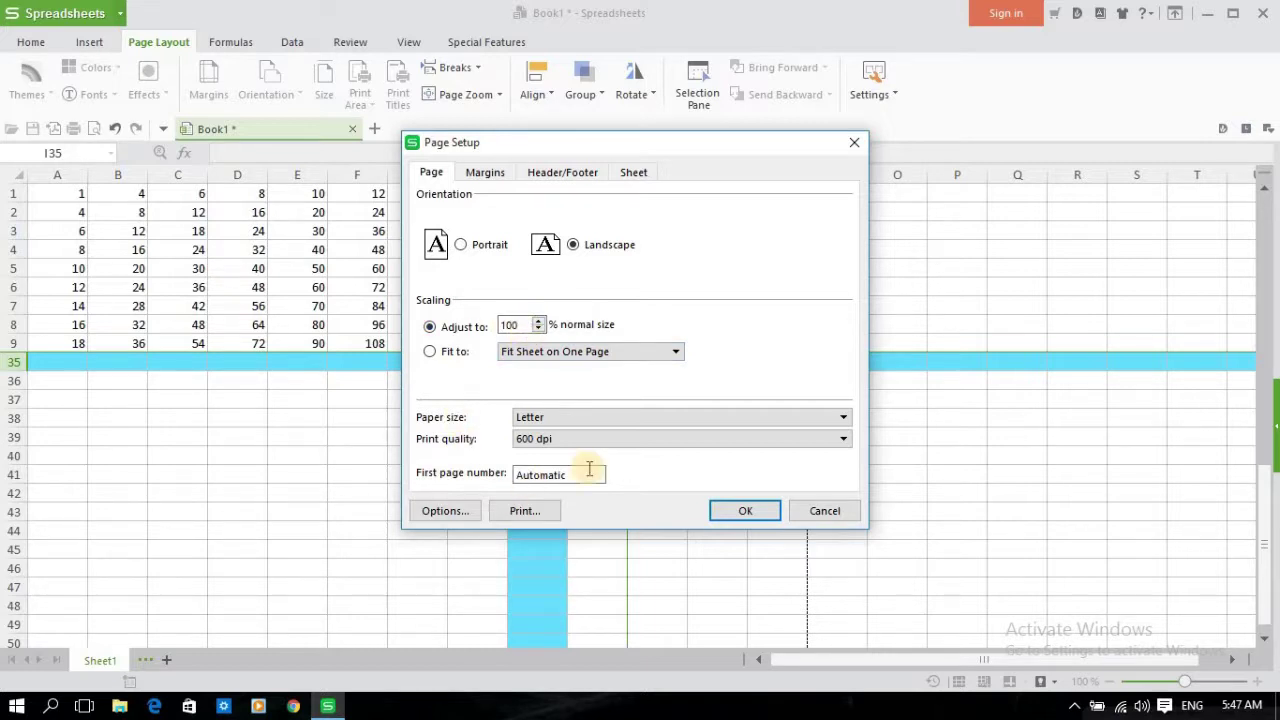
click(831, 513)
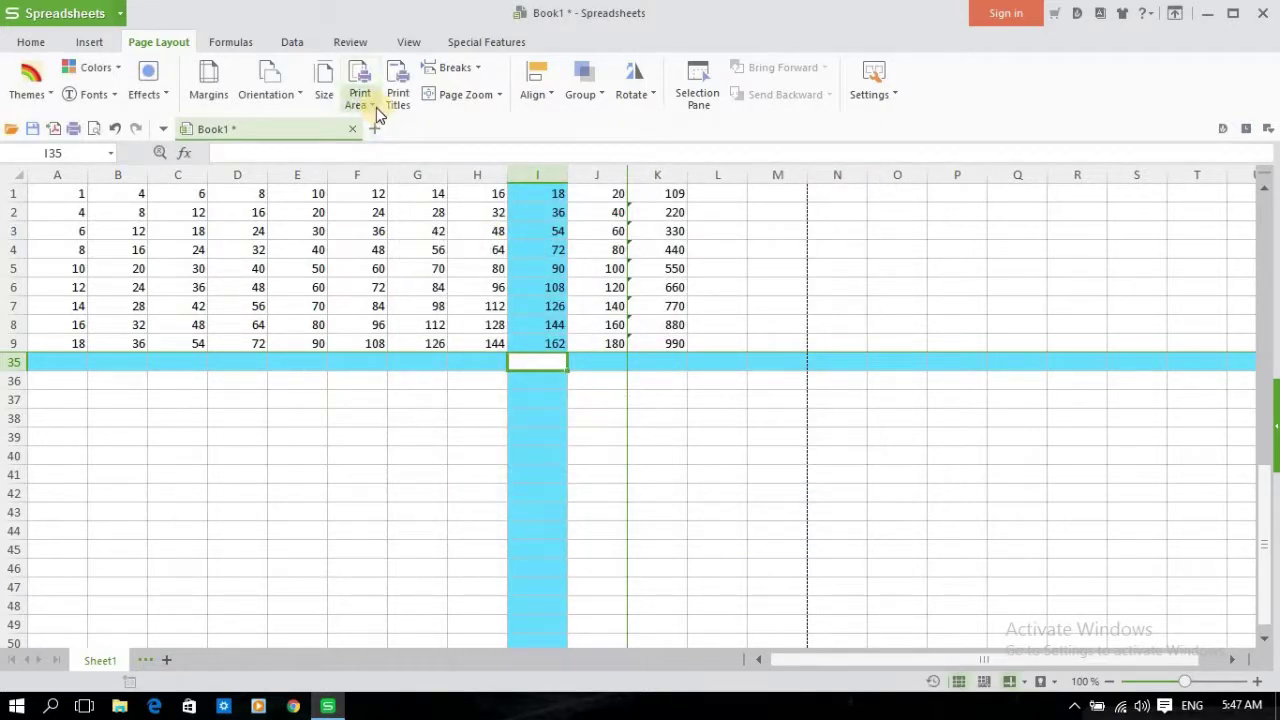
Set the print area to the number table A1:K9, then select cell F5.
click(373, 108)
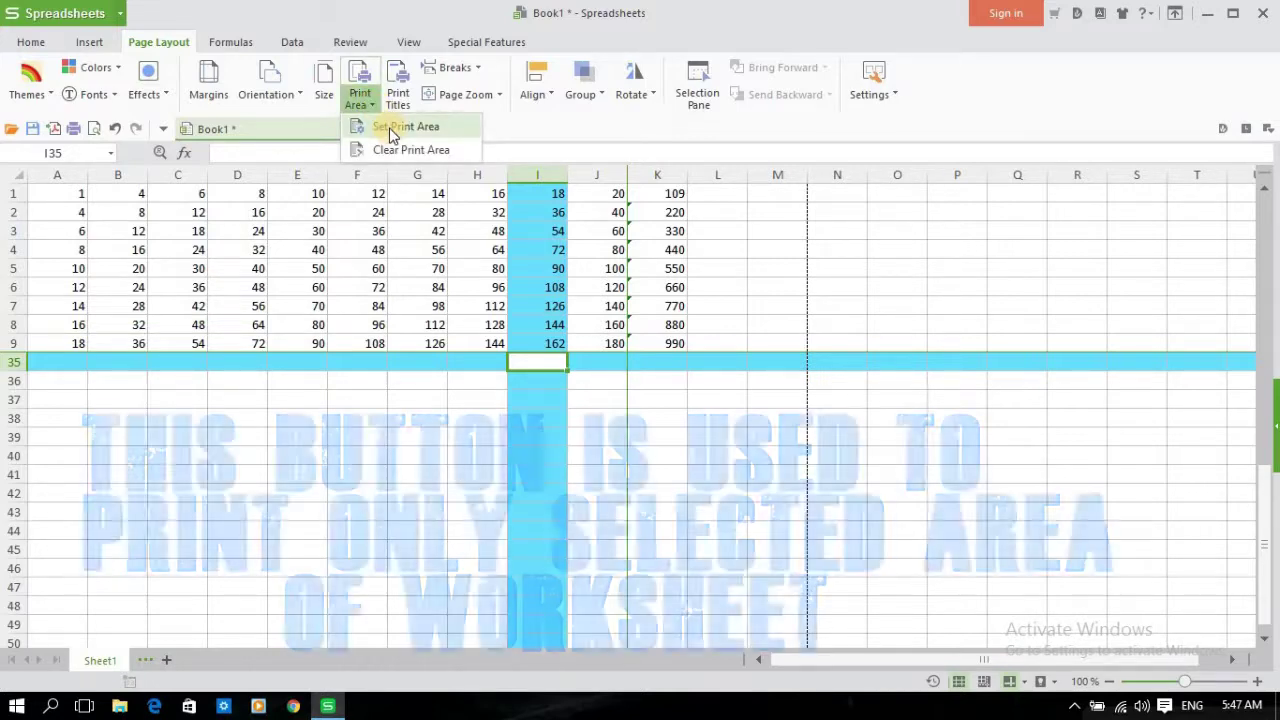
click(390, 127)
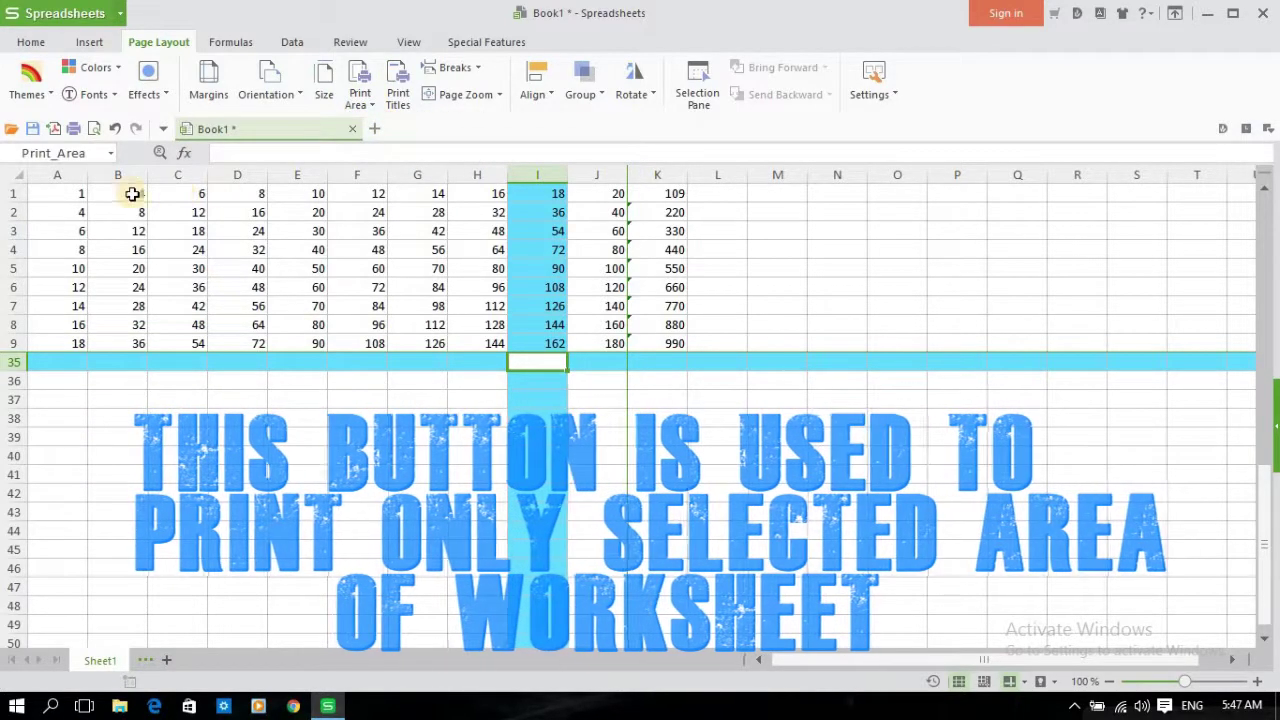
mouse_move(63, 193)
mouse_down()
mouse_move(270, 222)
mouse_move(640, 326)
mouse_move(643, 338)
mouse_up()
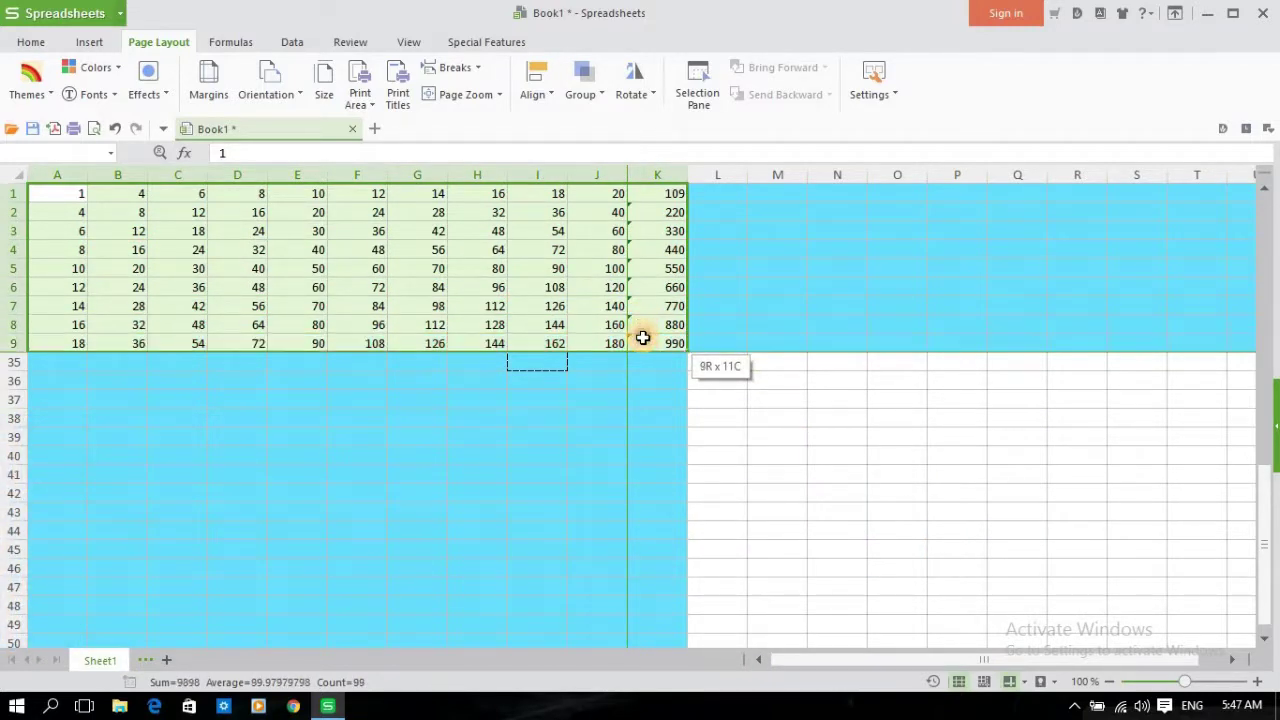
click(370, 102)
click(385, 137)
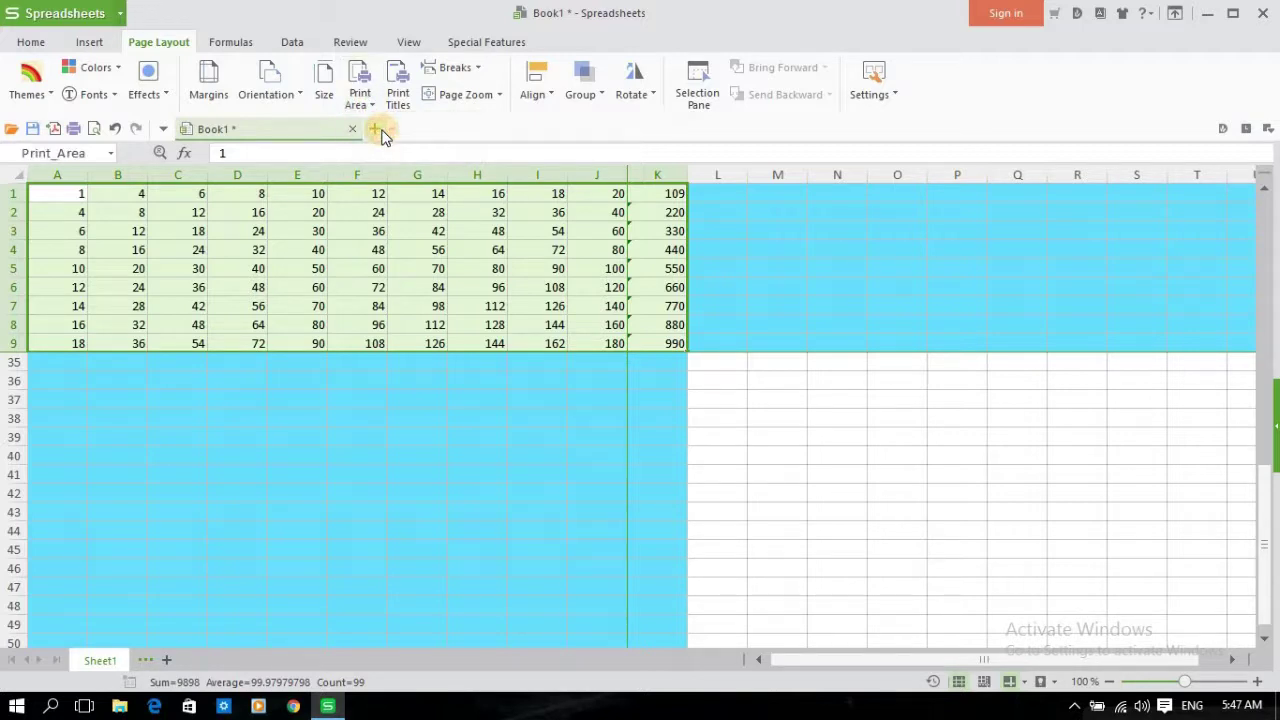
click(375, 265)
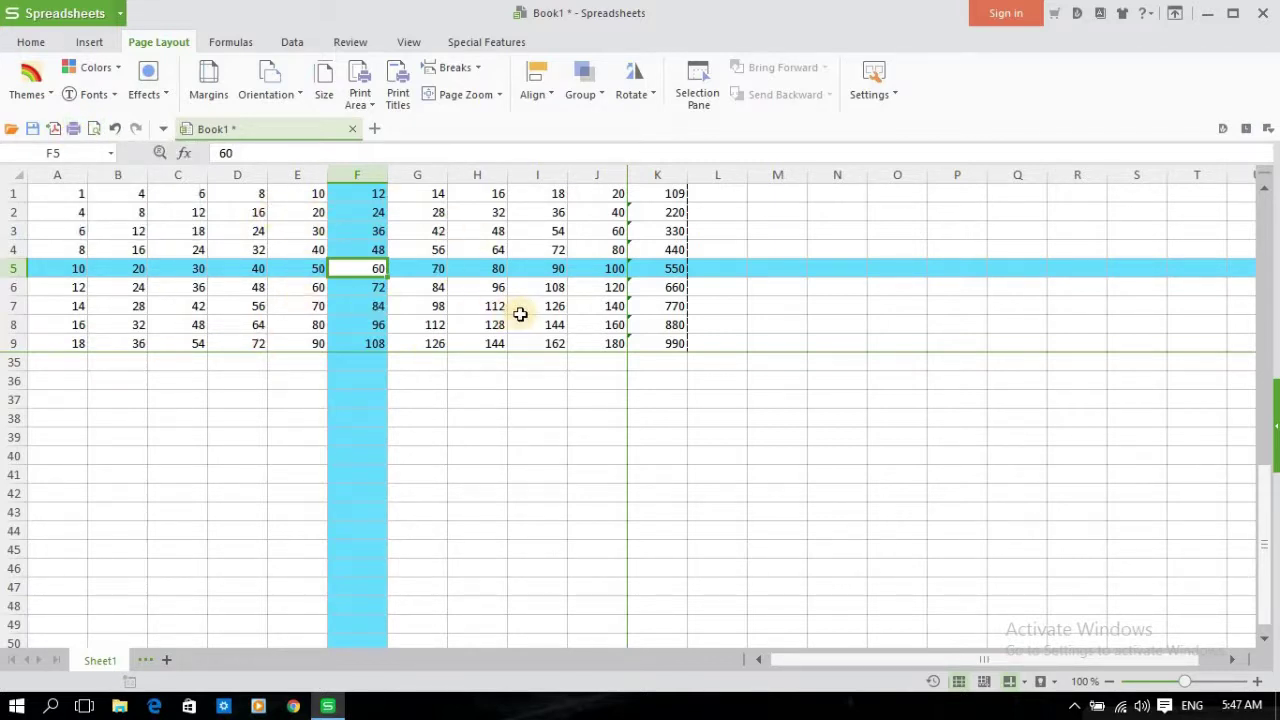
Review the Print Titles sheet settings, cancel Page Setup unchanged, and bring up the Breaks options.
click(413, 113)
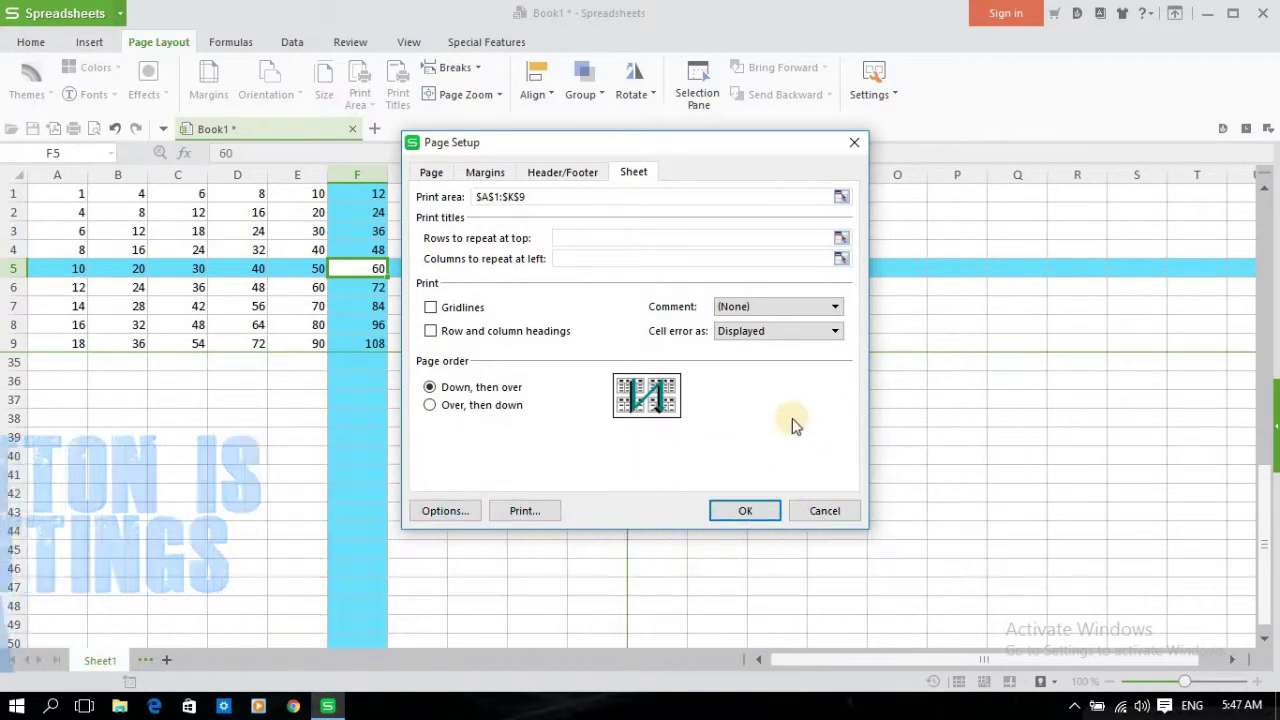
click(824, 511)
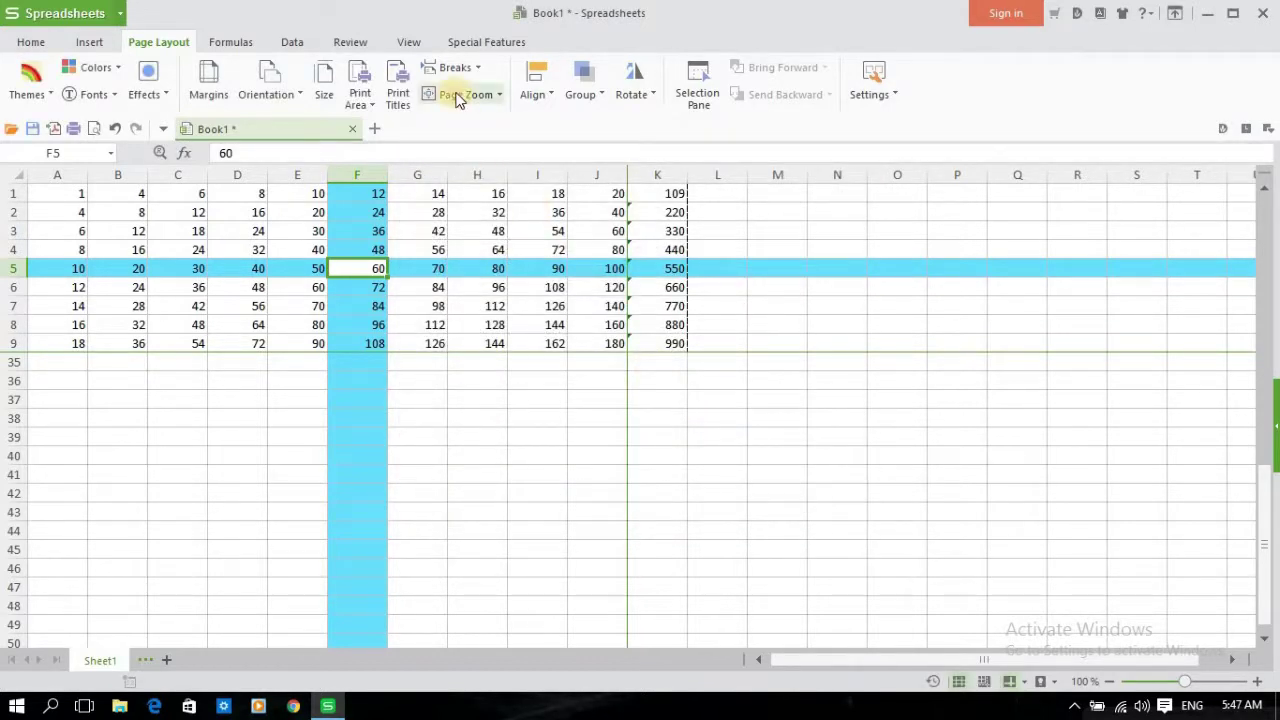
click(479, 66)
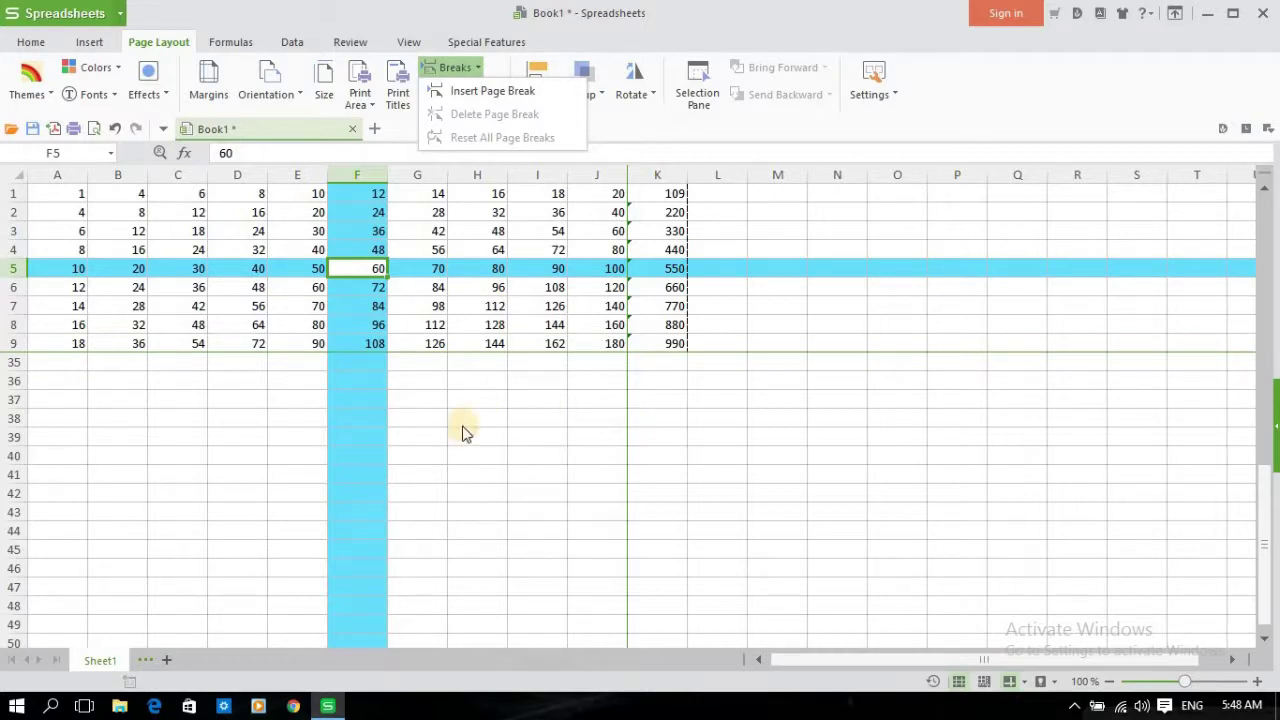
Select A39:N41, then view and close the Breaks and Page Zoom options unchanged.
drag(38, 443, 968, 470)
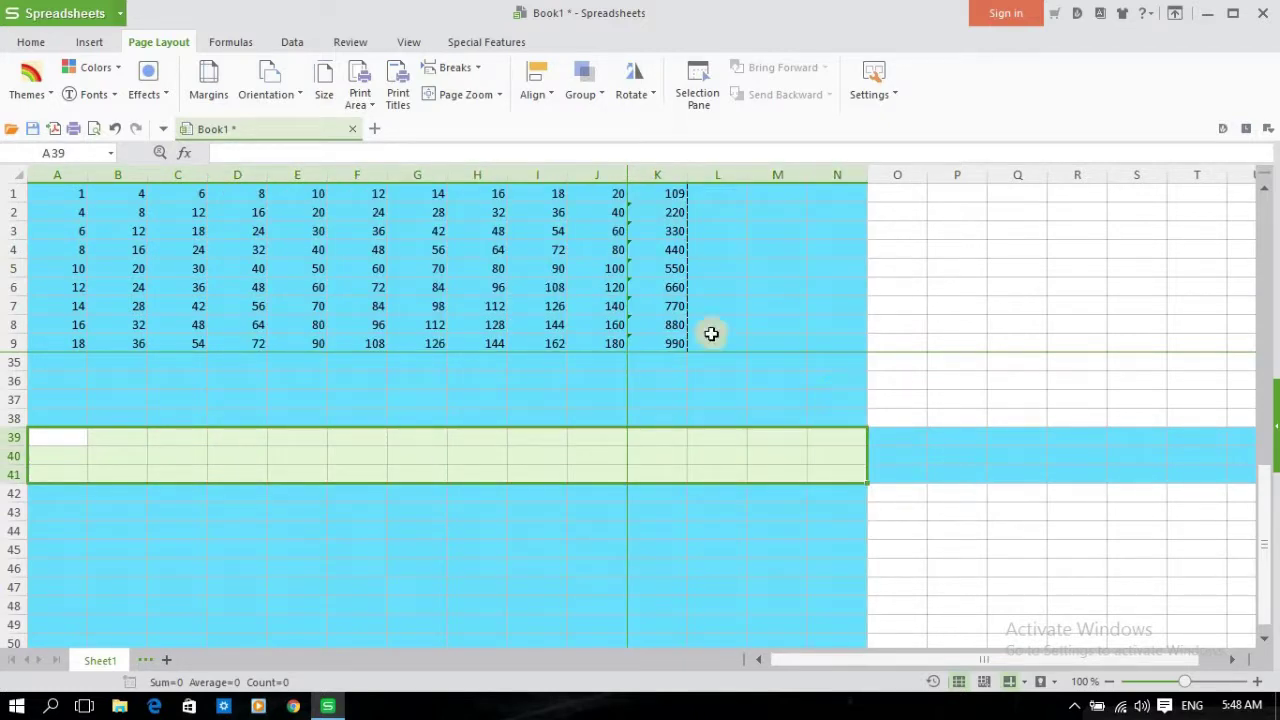
click(482, 74)
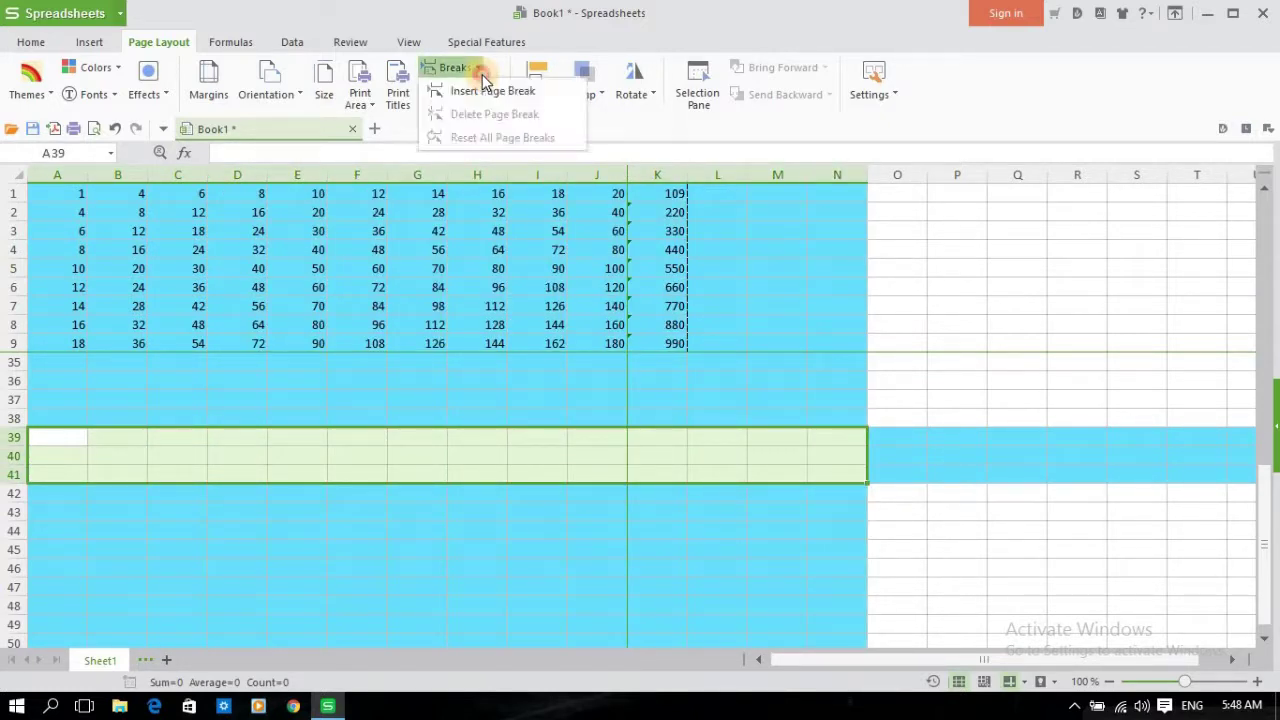
click(718, 181)
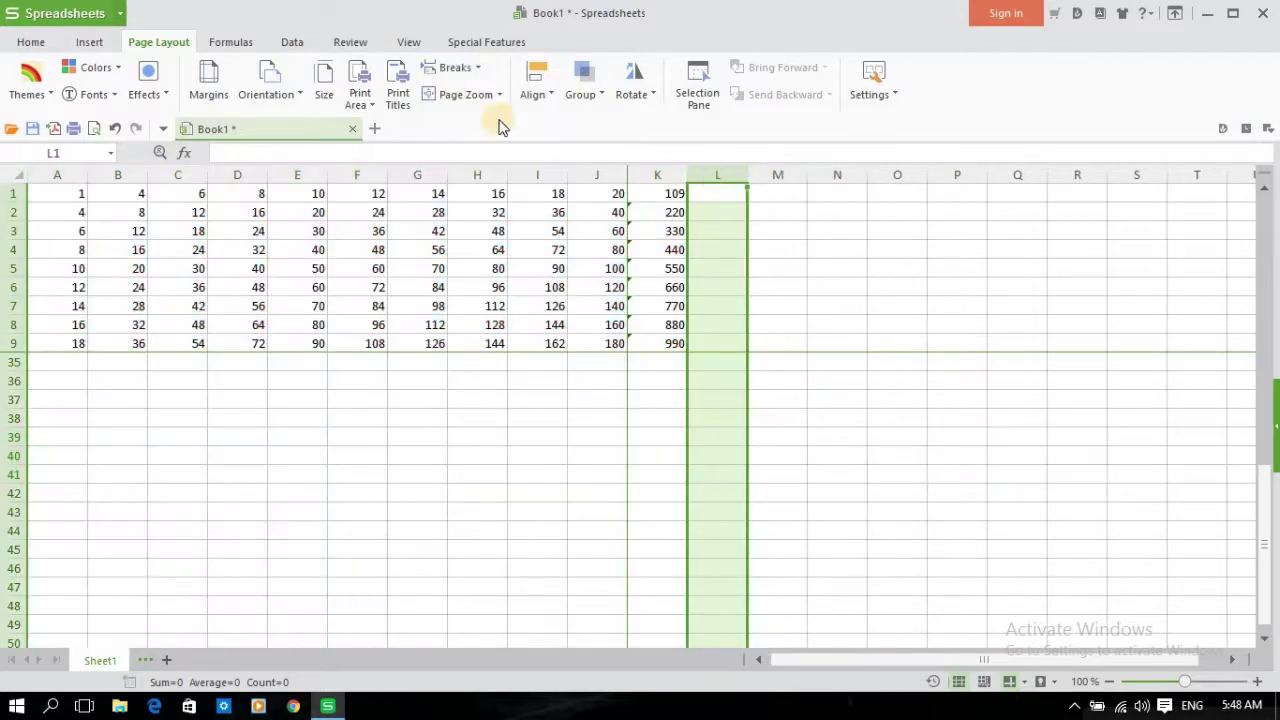
click(498, 94)
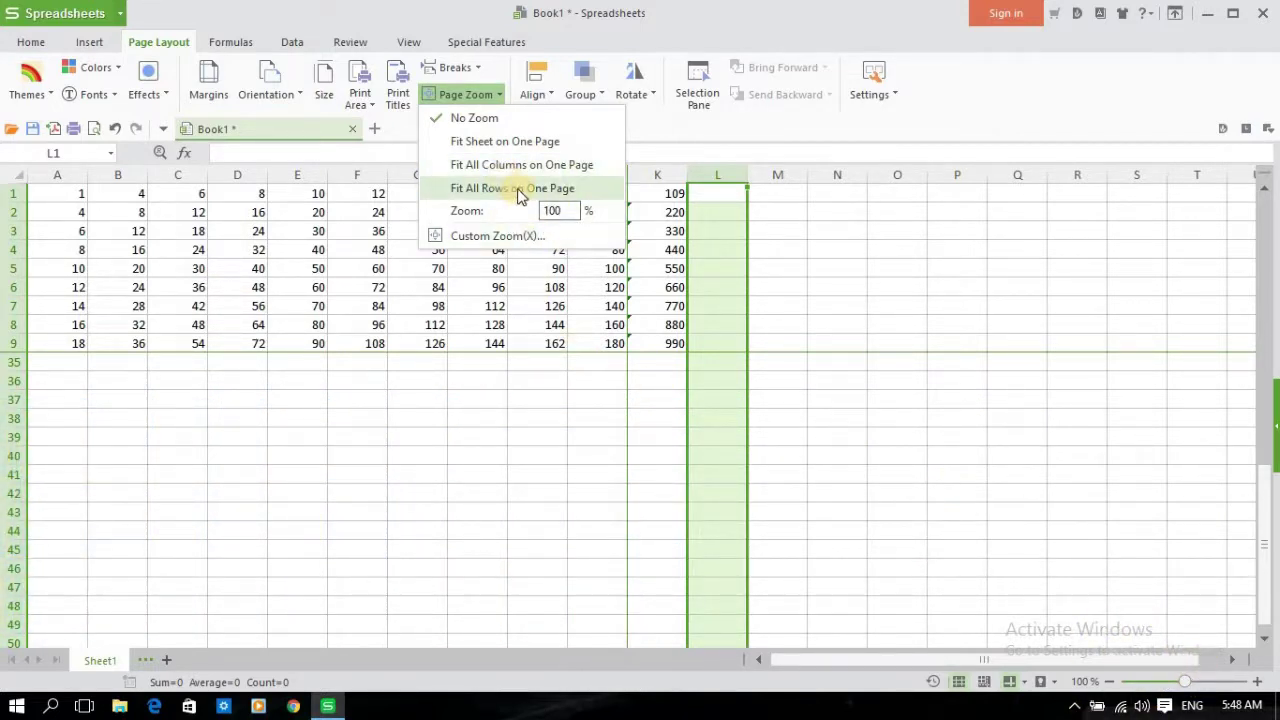
click(792, 212)
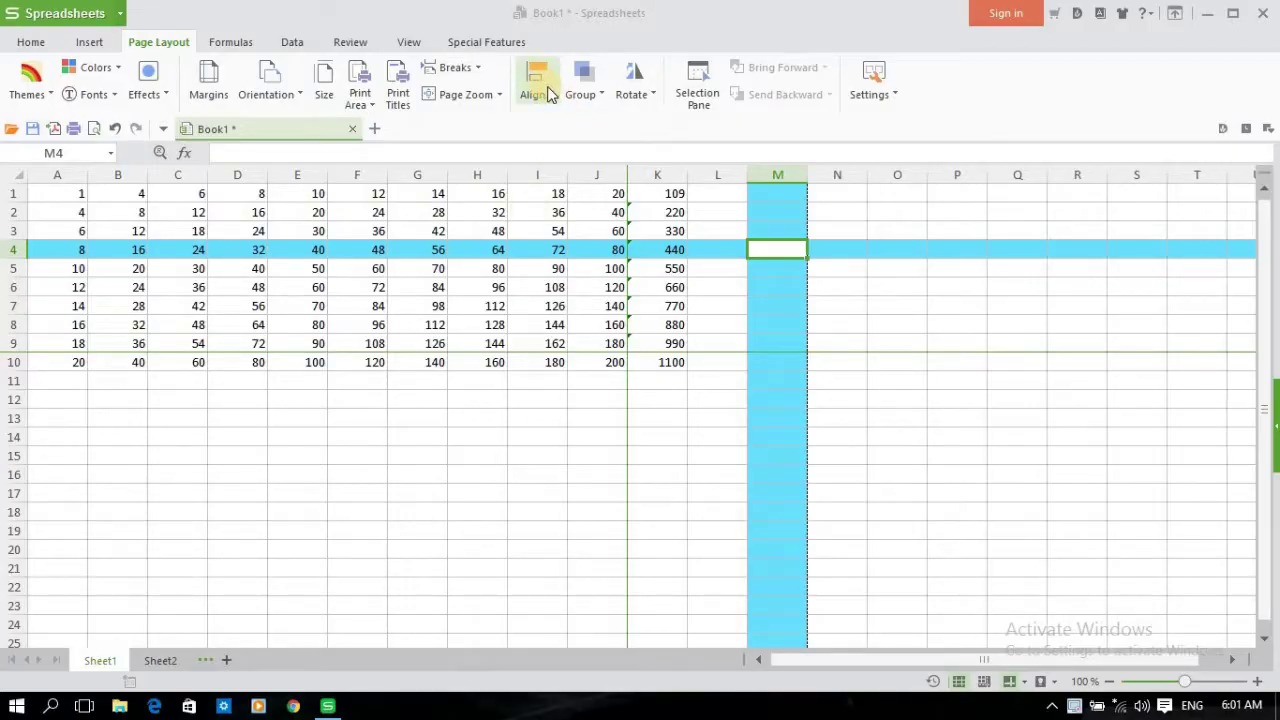
click(548, 90)
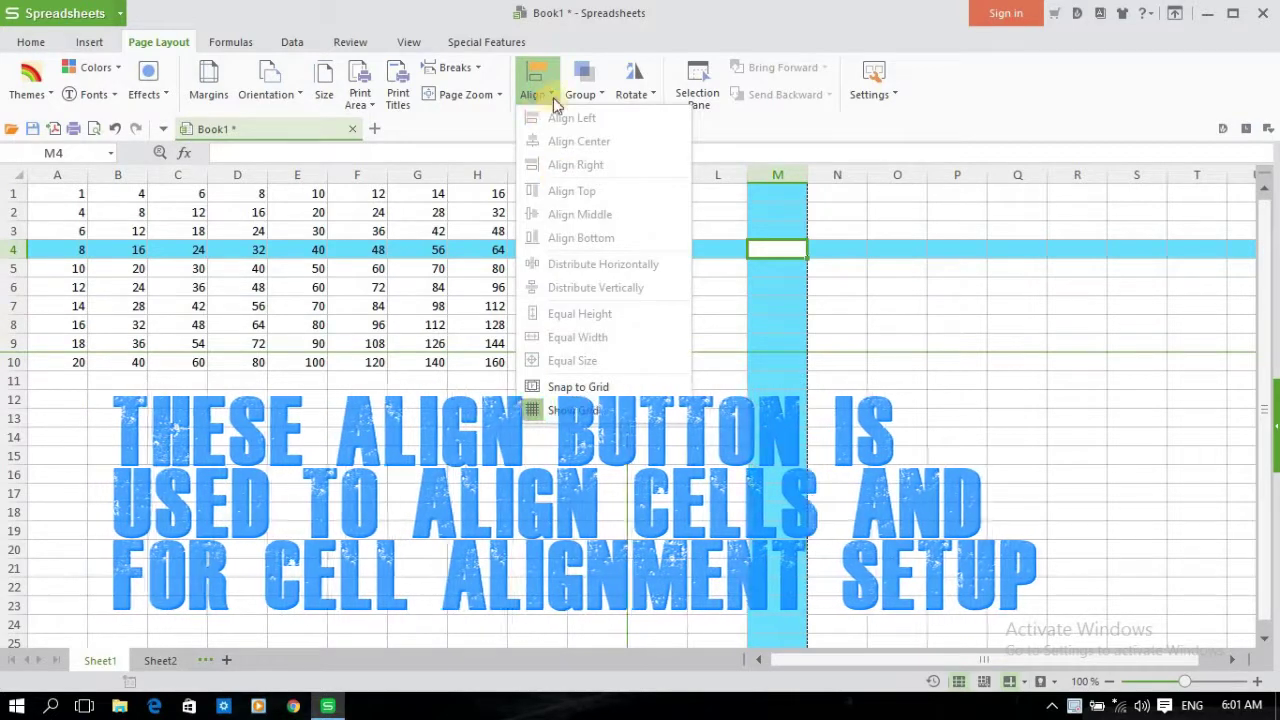
click(562, 71)
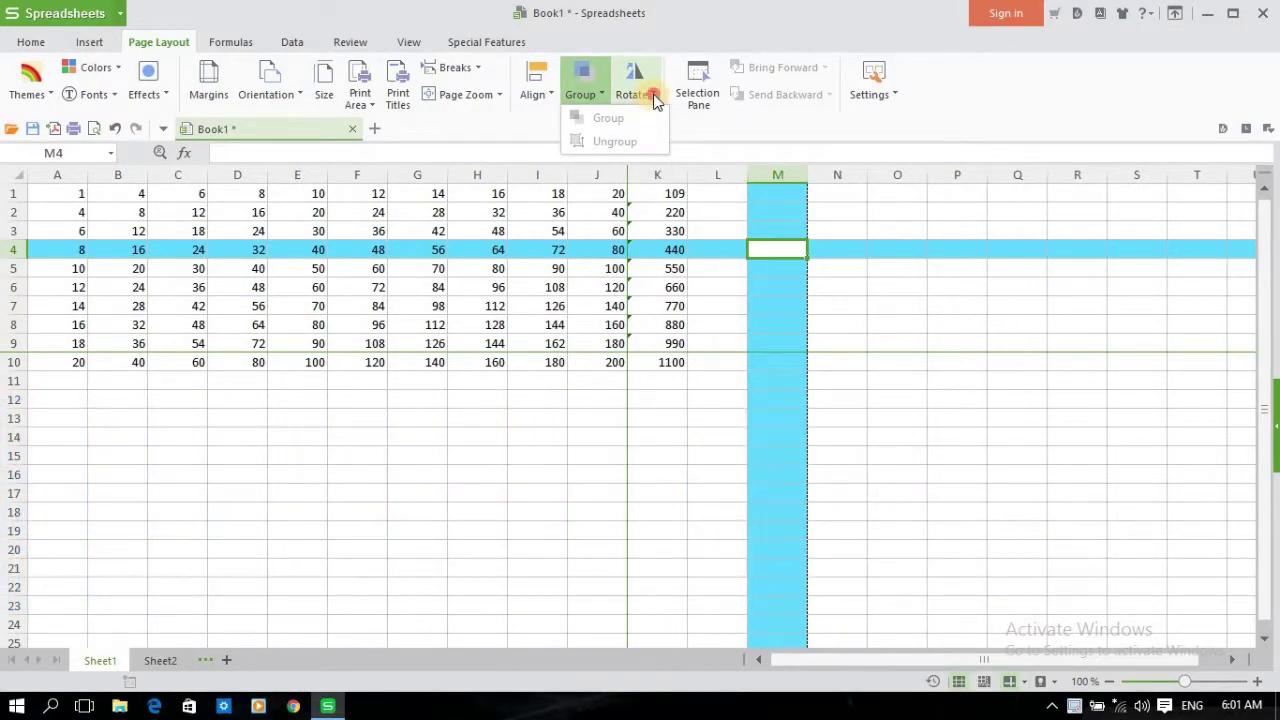
click(650, 96)
click(750, 289)
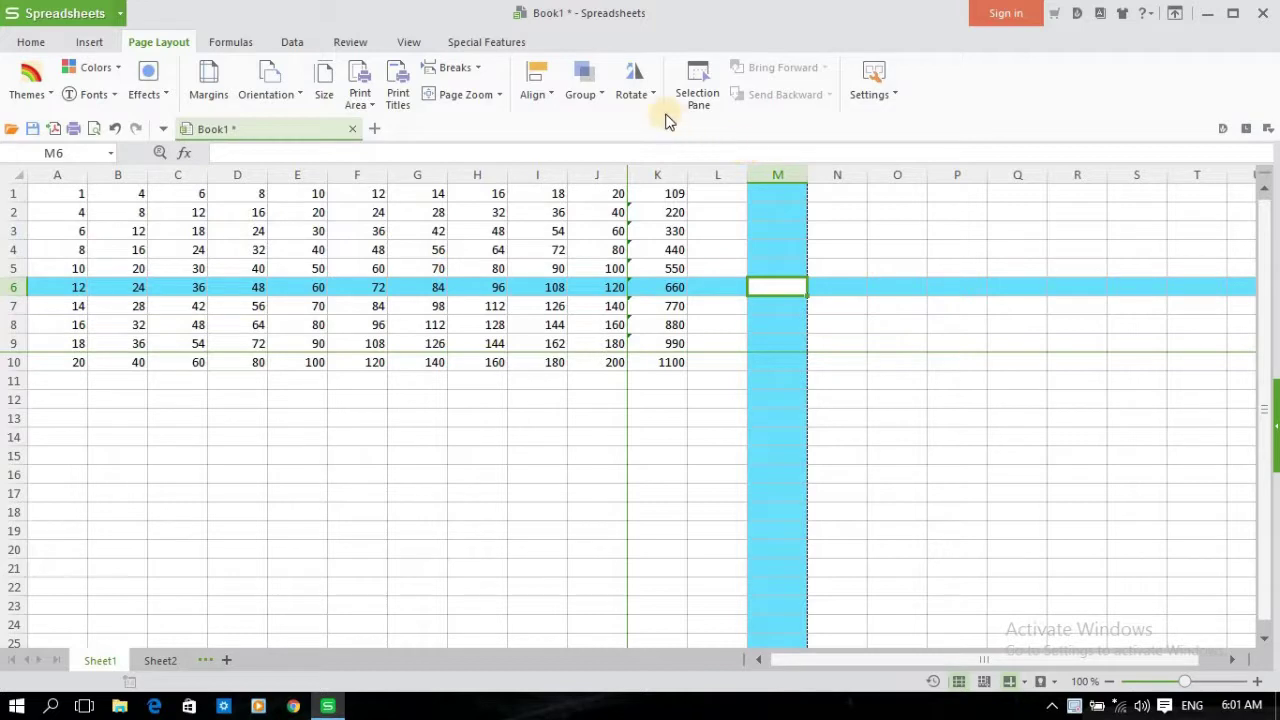
click(710, 105)
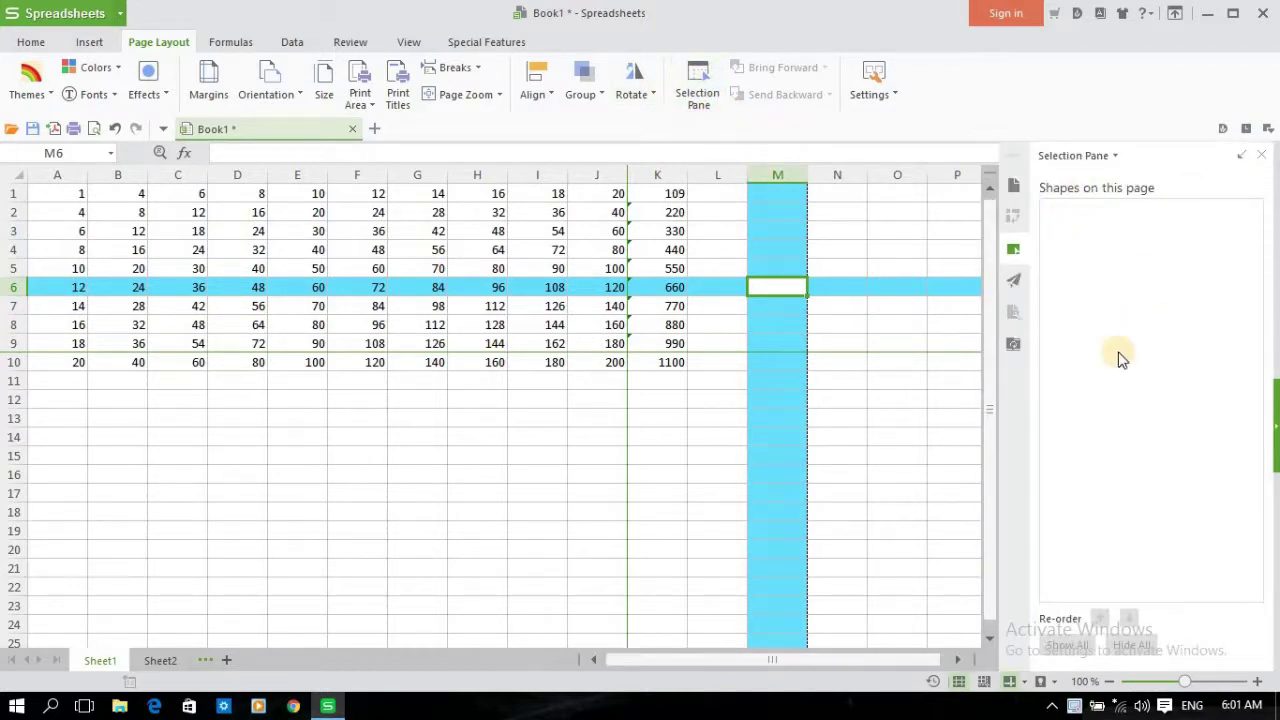
click(1008, 306)
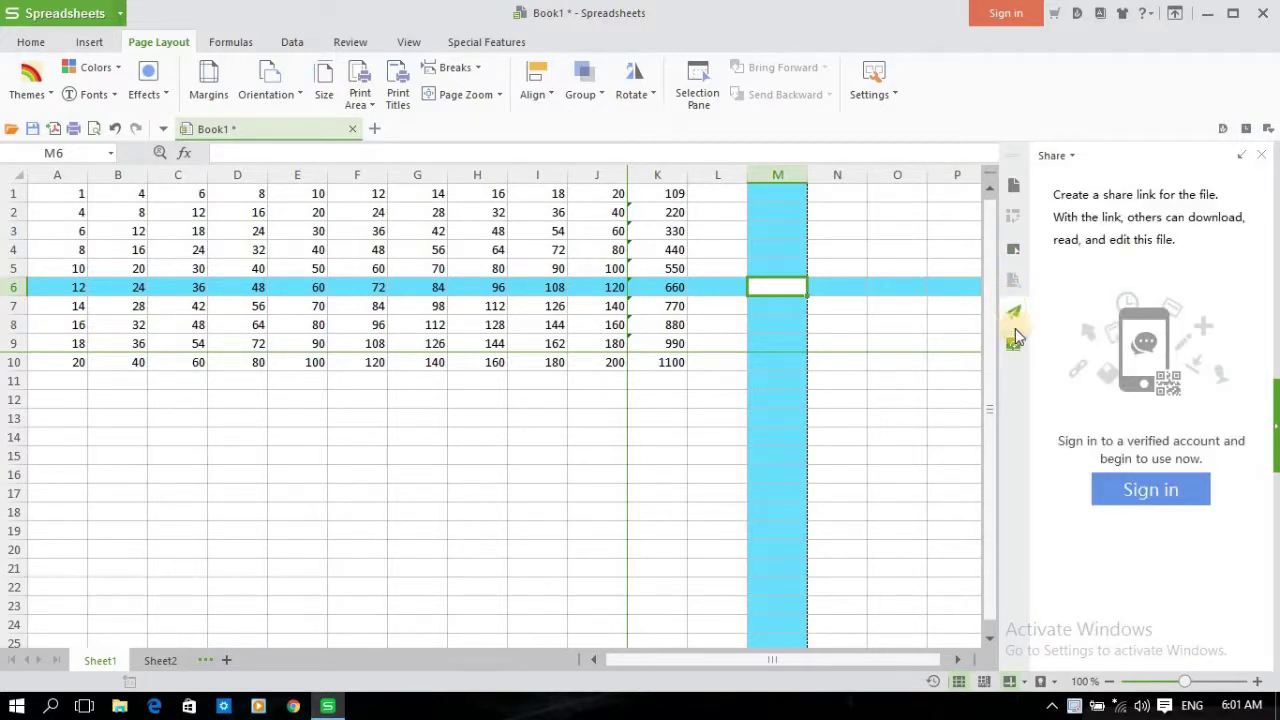
click(1015, 335)
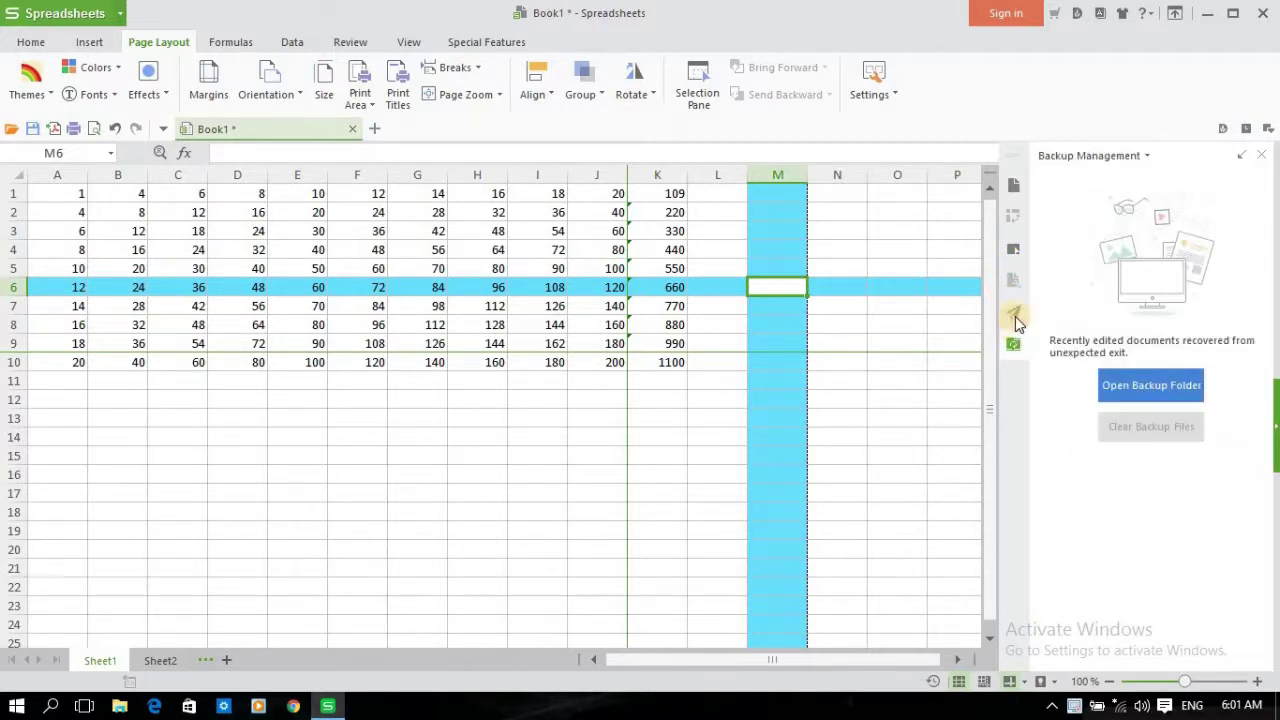
click(1013, 190)
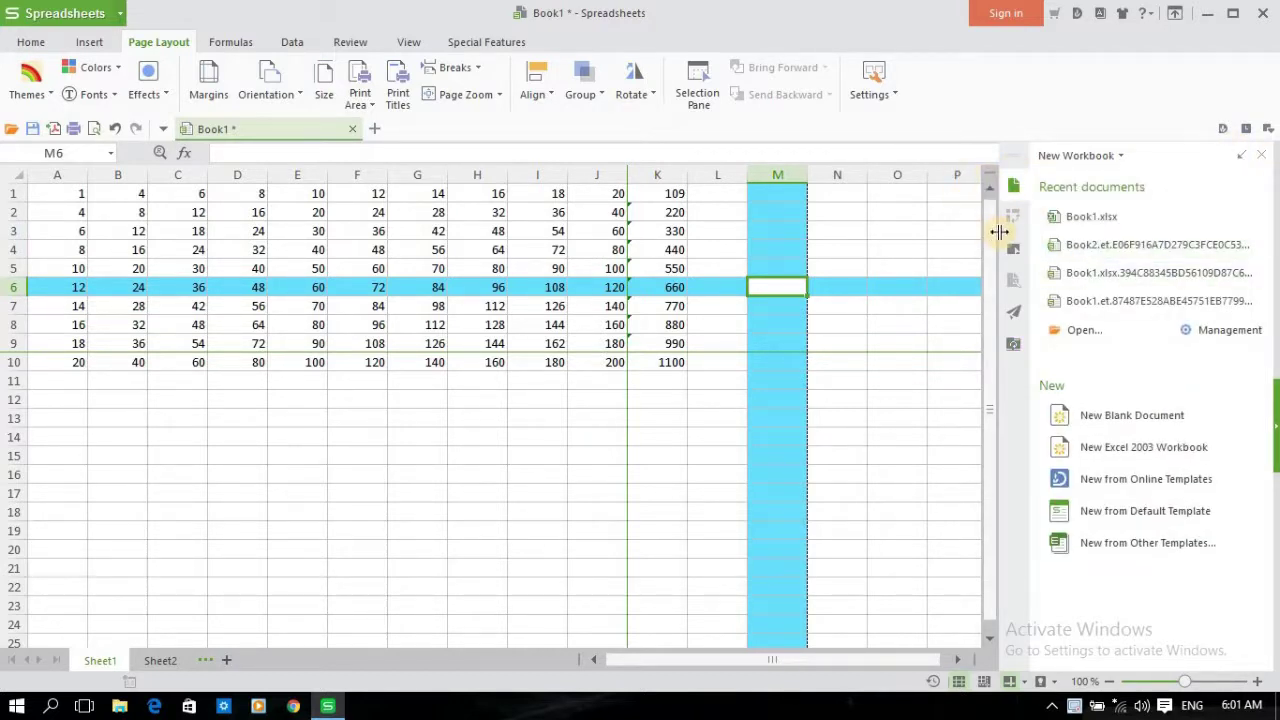
click(1260, 154)
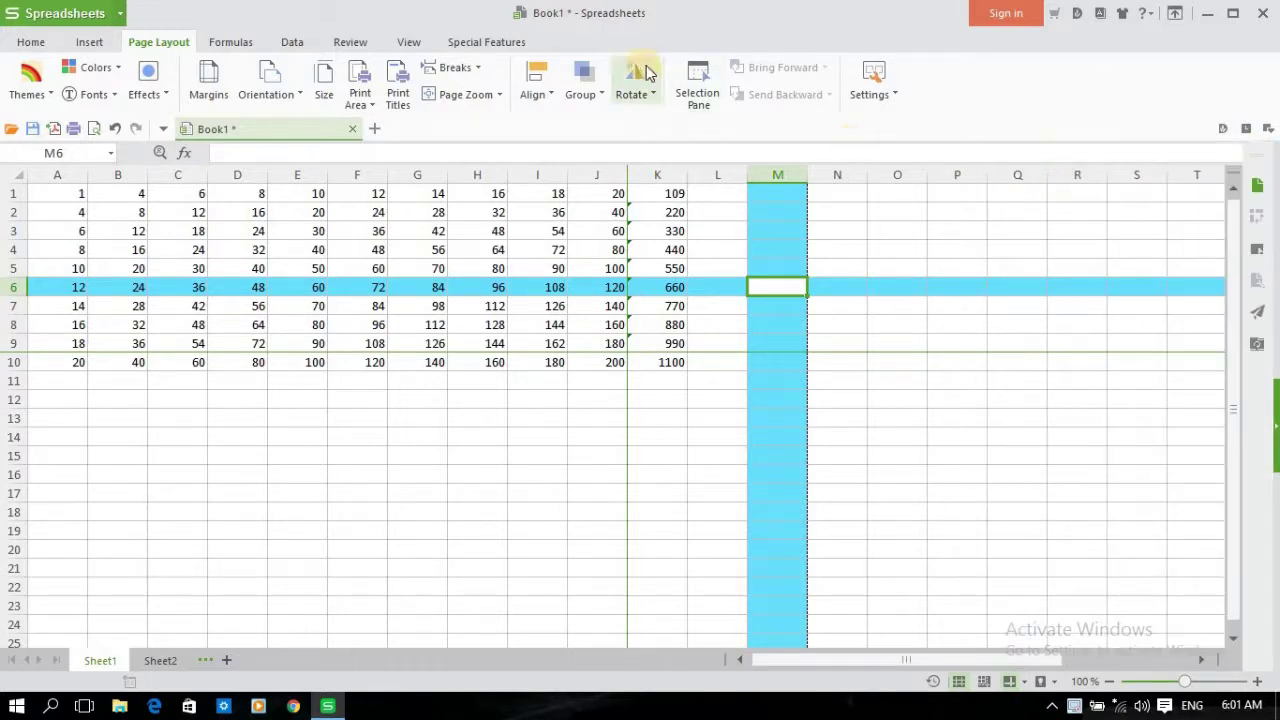
Open full Page Setup, view its Margins, Header/Footer and Sheet tabs, then close it.
click(899, 94)
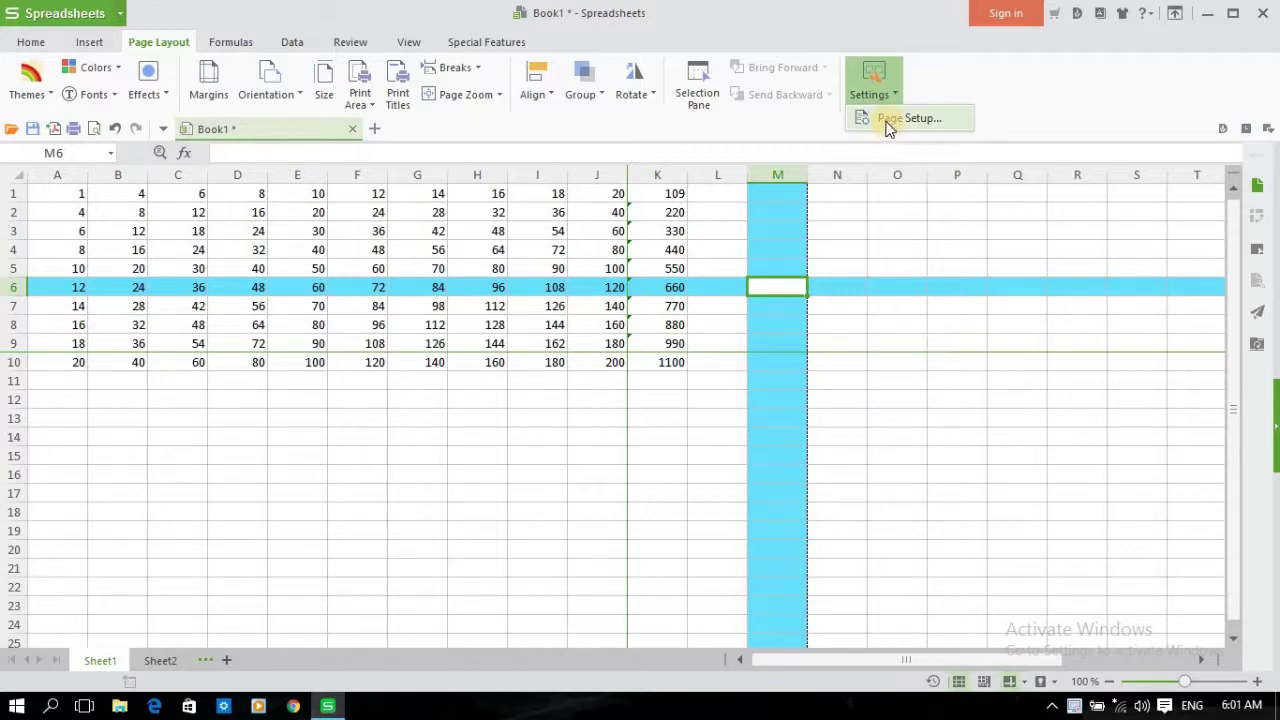
click(887, 122)
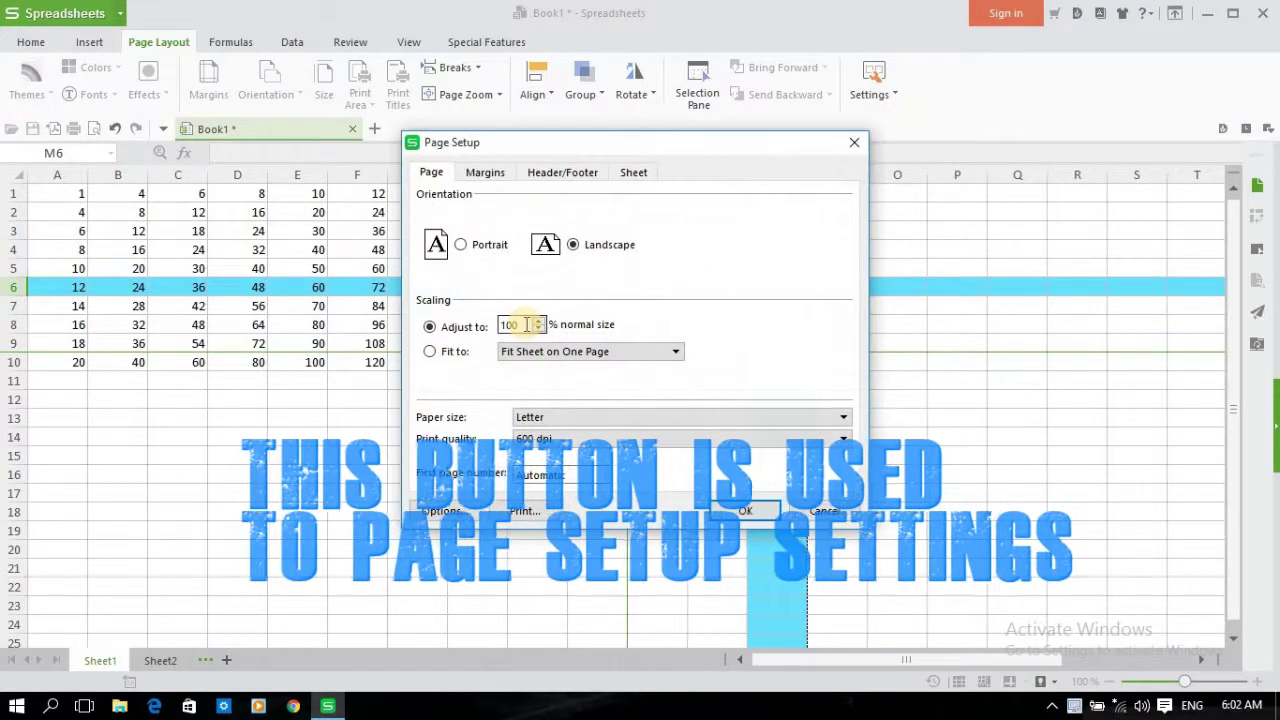
click(485, 174)
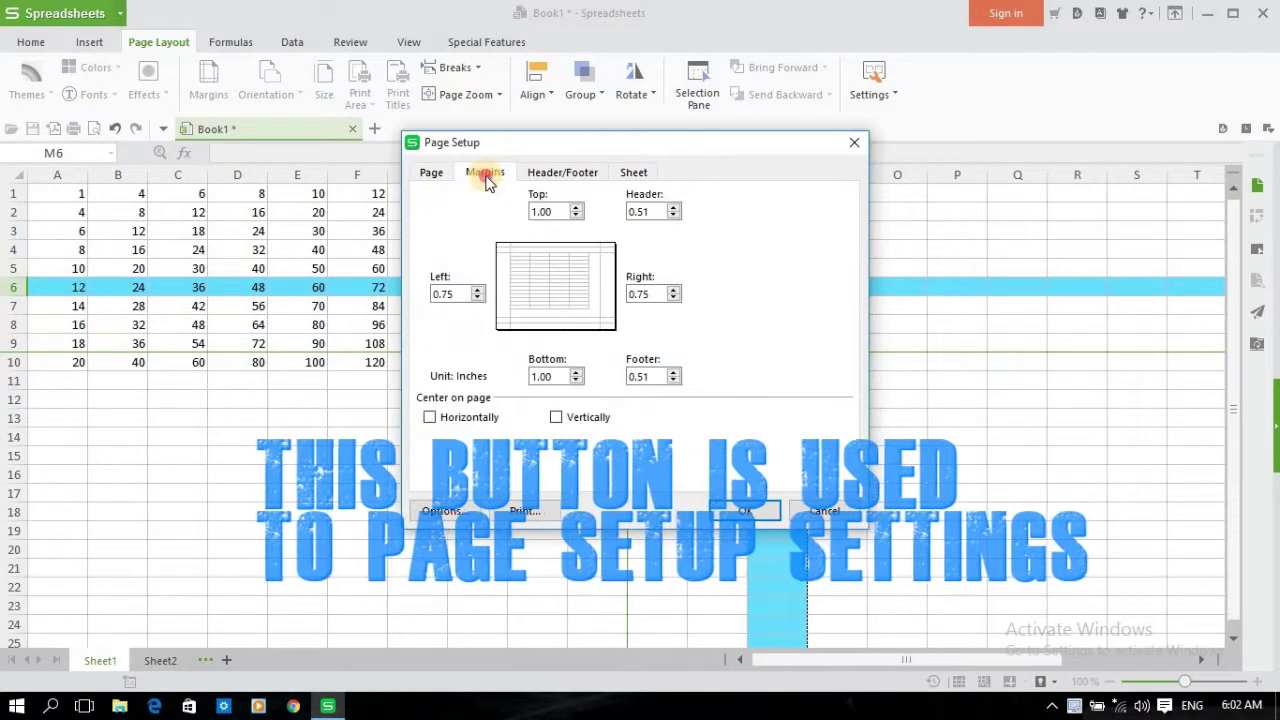
click(578, 172)
click(634, 173)
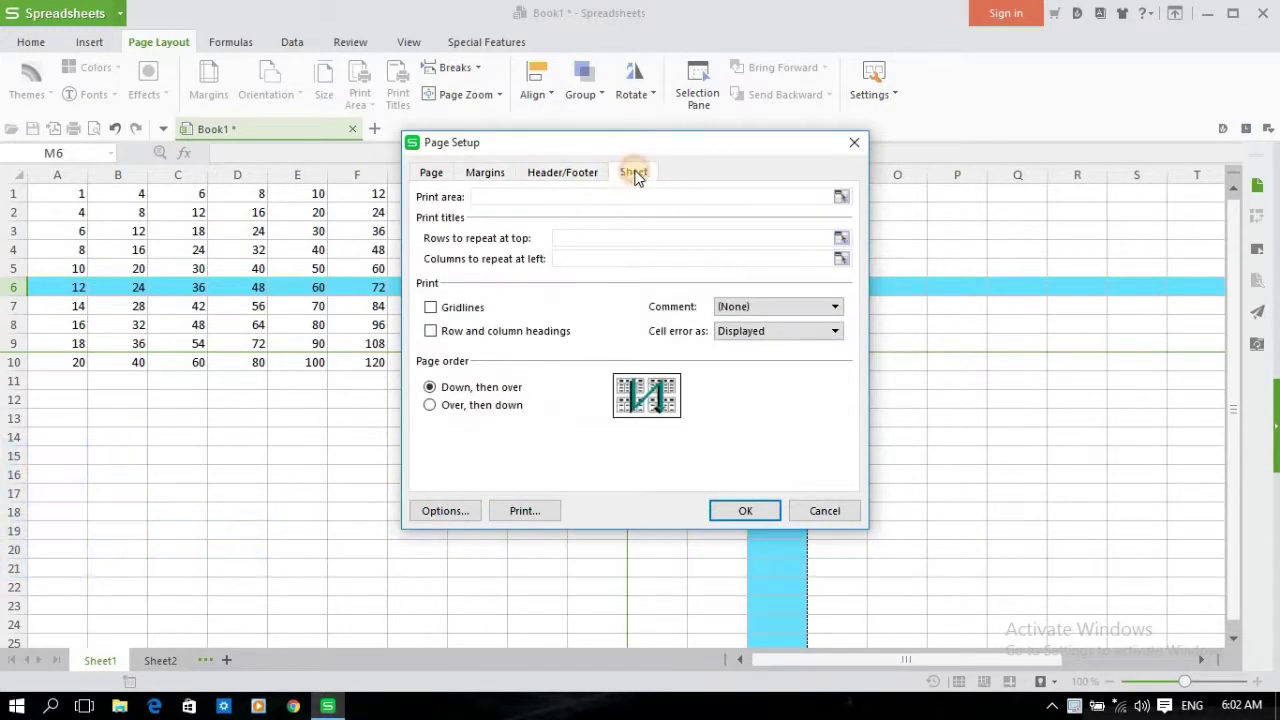
click(862, 142)
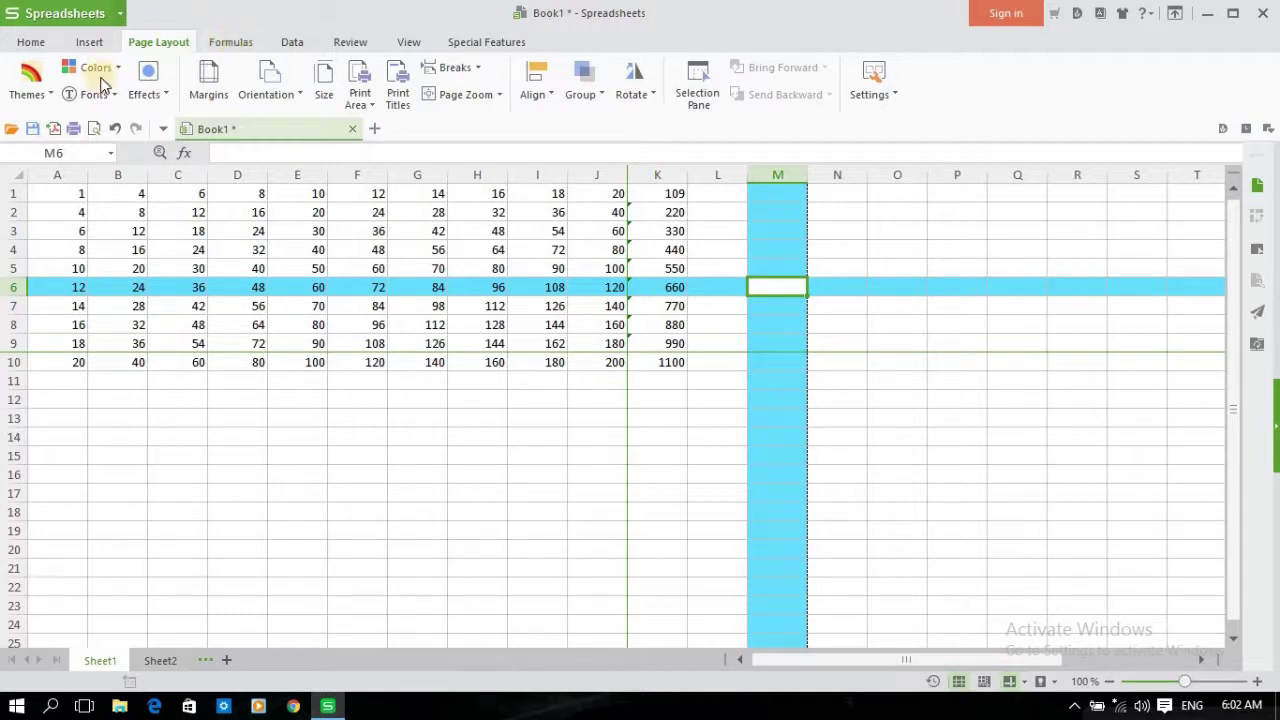
On the Formulas tab, browse the All, Financial and Logical function lists, ending on cell L3.
click(228, 44)
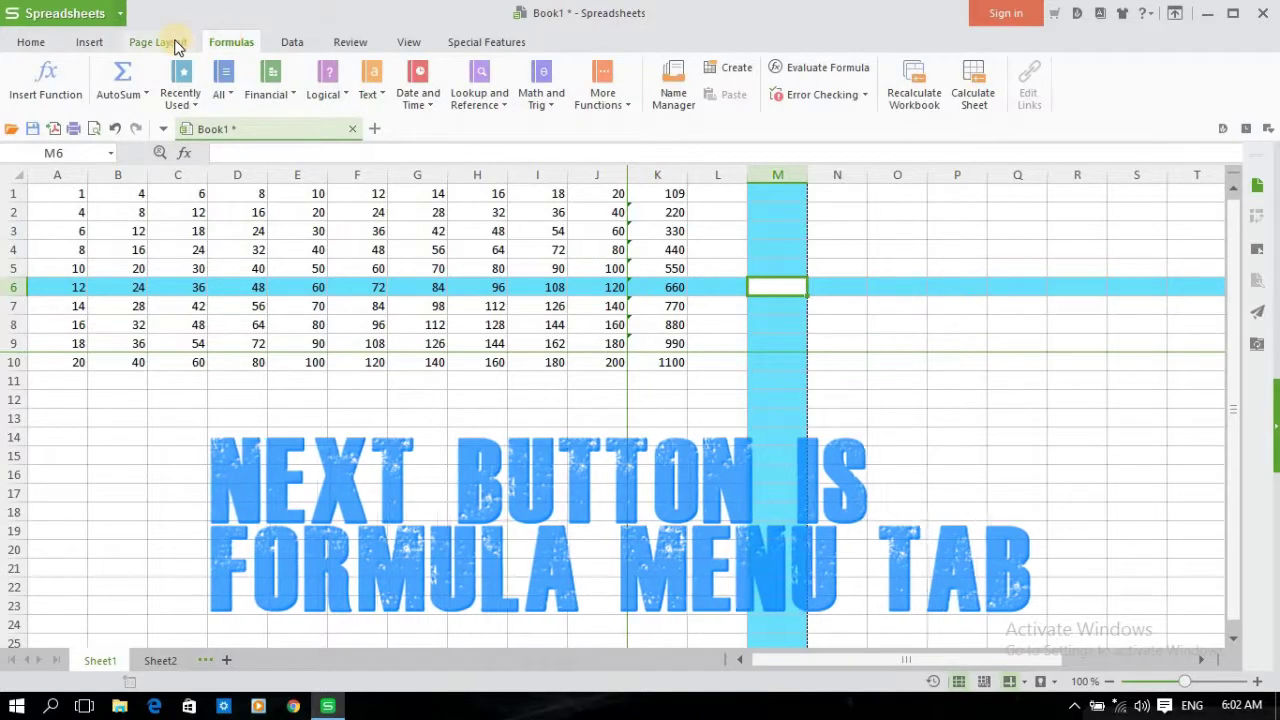
click(165, 42)
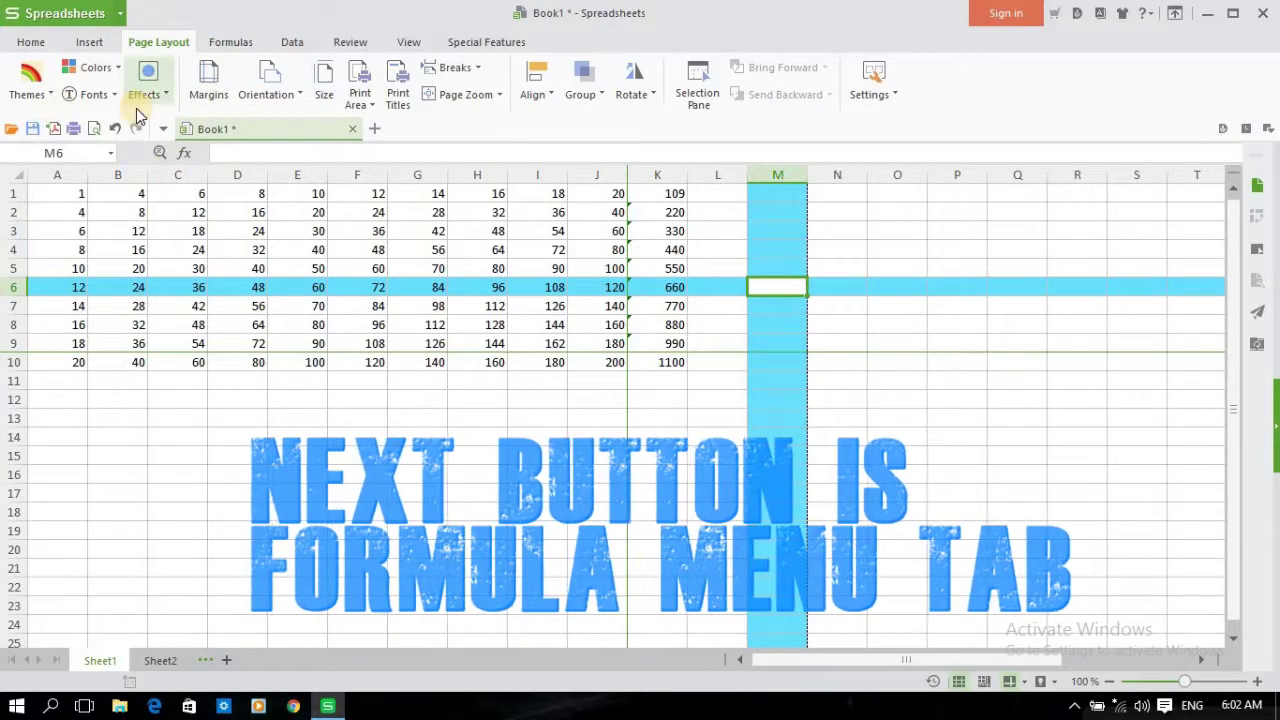
click(231, 42)
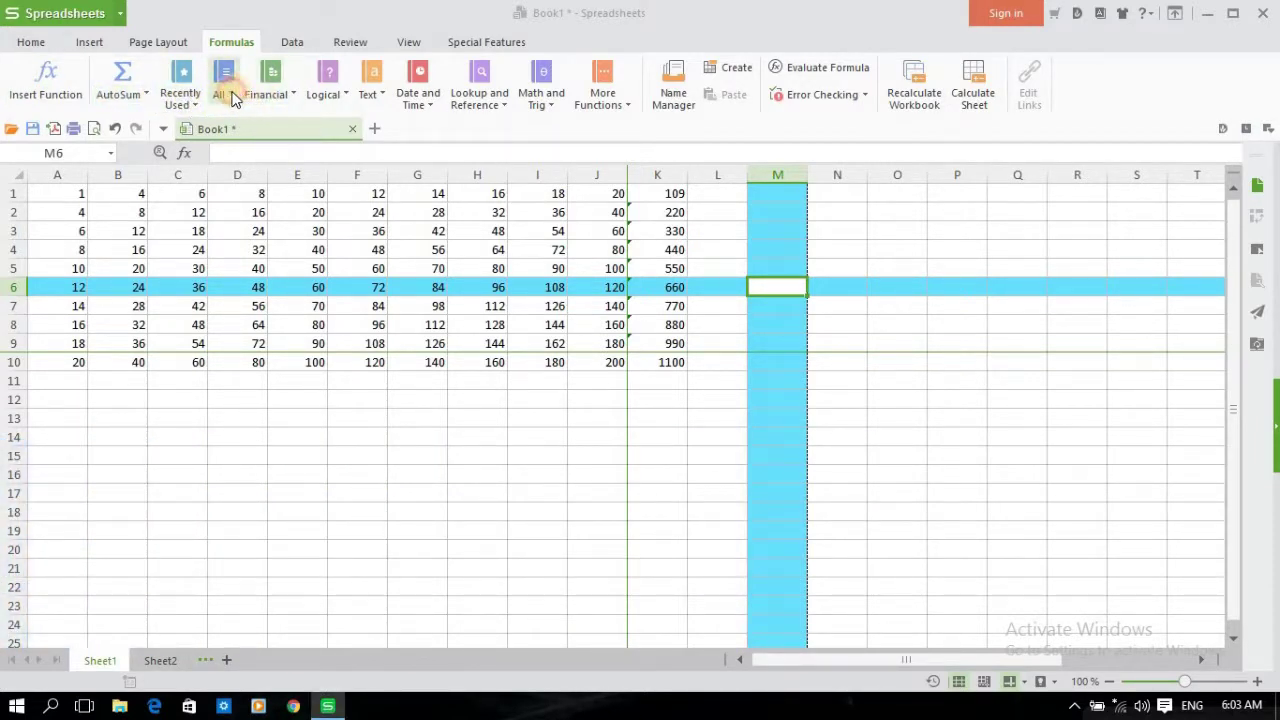
click(229, 93)
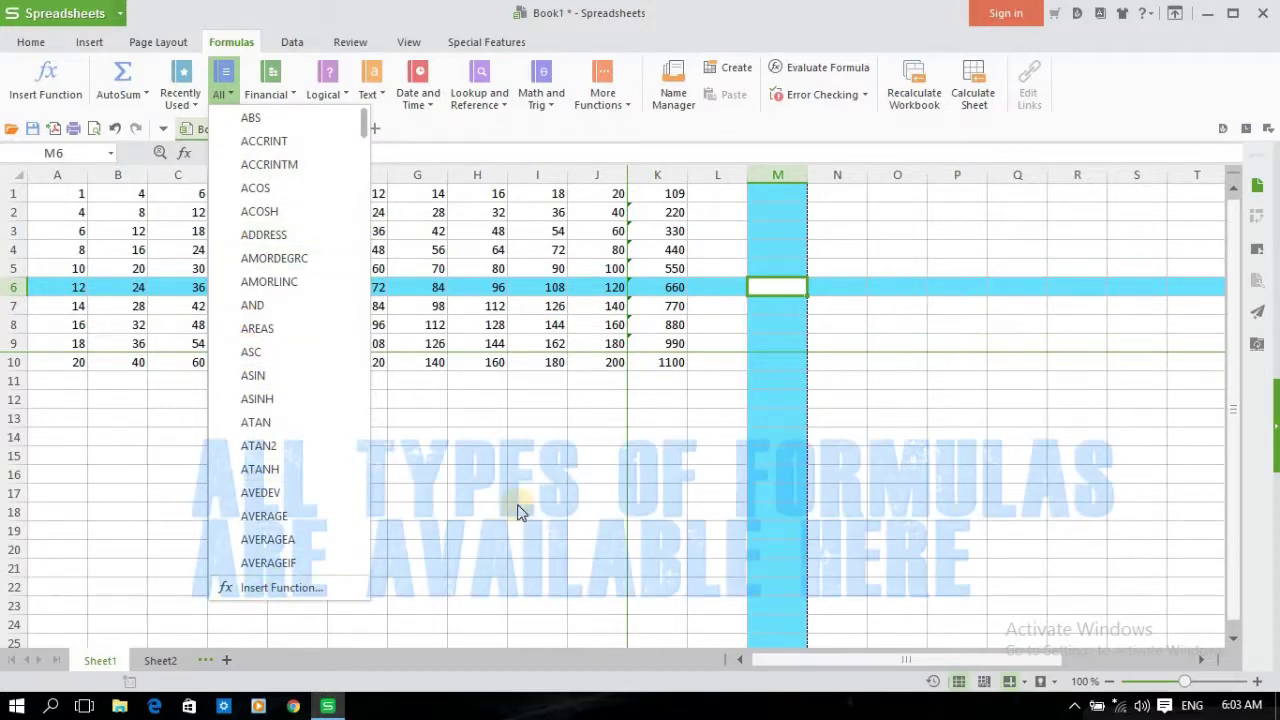
click(520, 512)
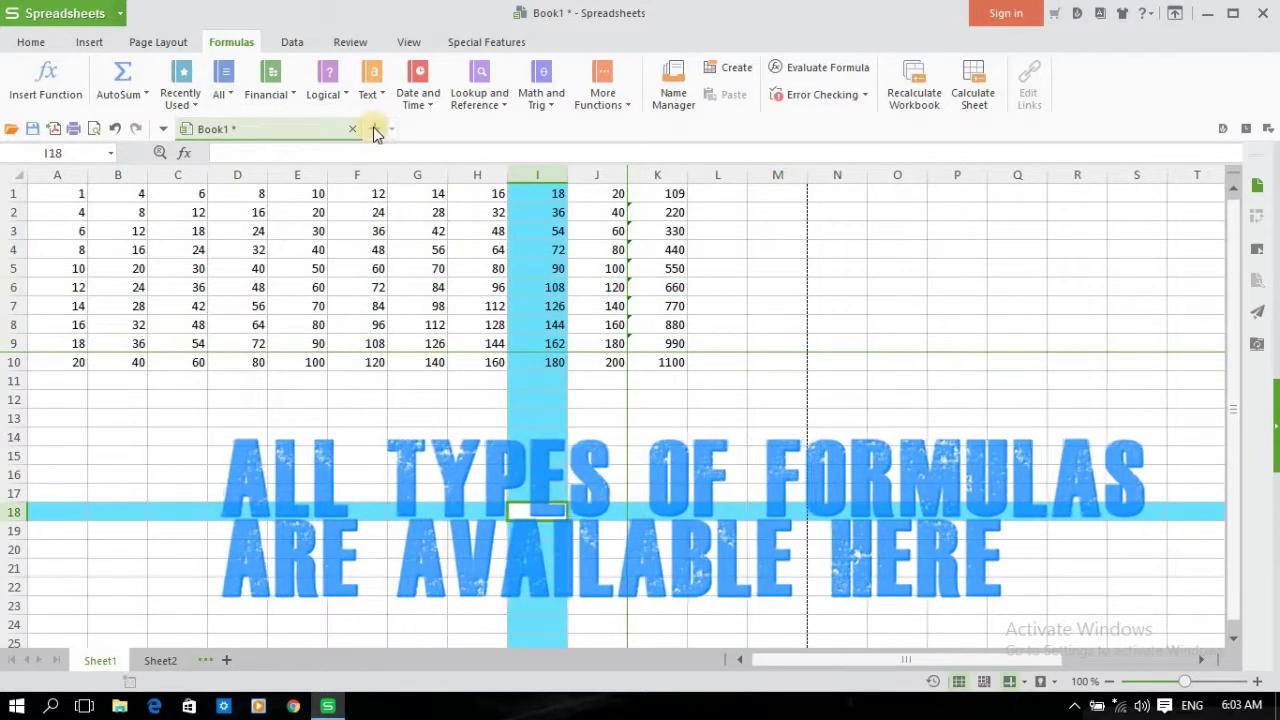
click(286, 92)
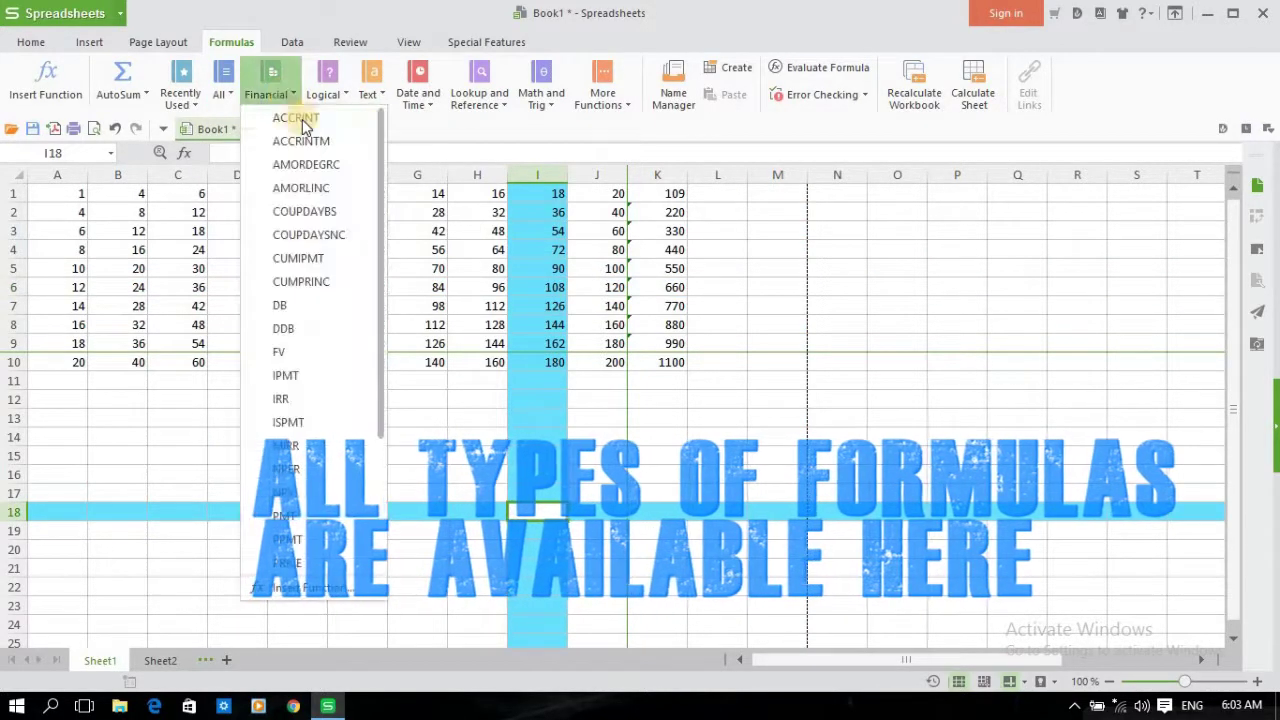
click(340, 93)
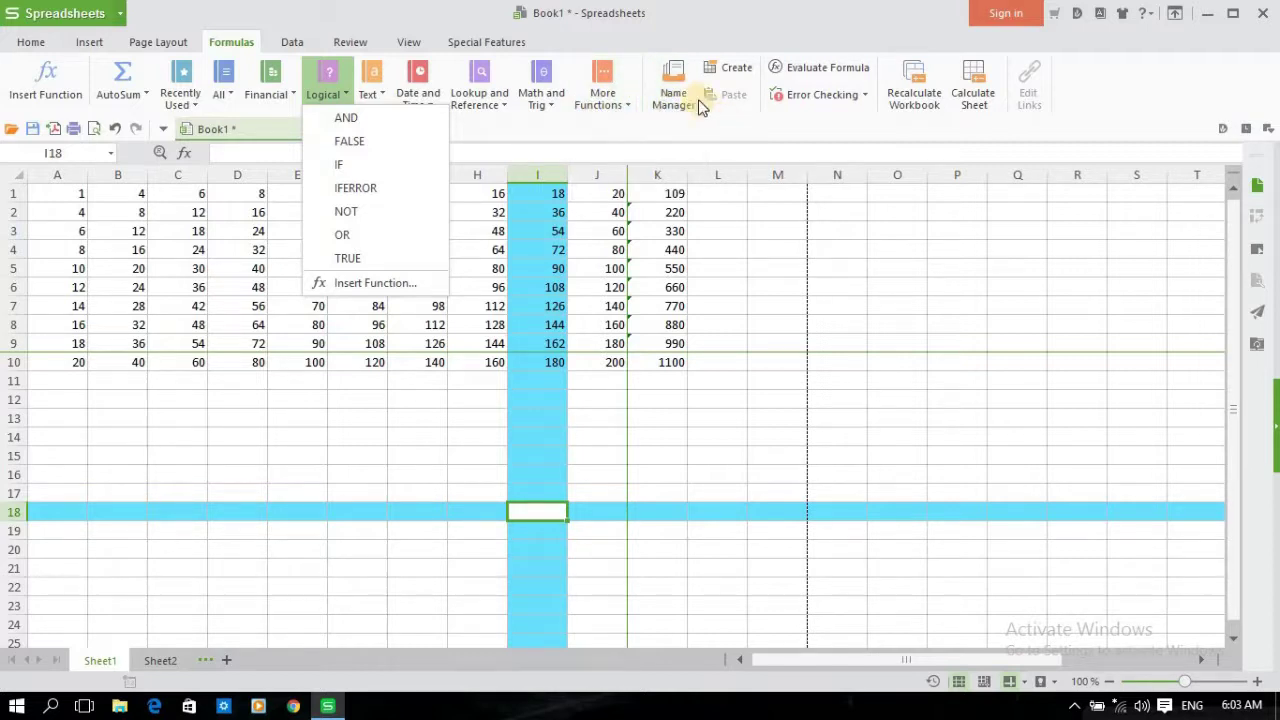
click(738, 238)
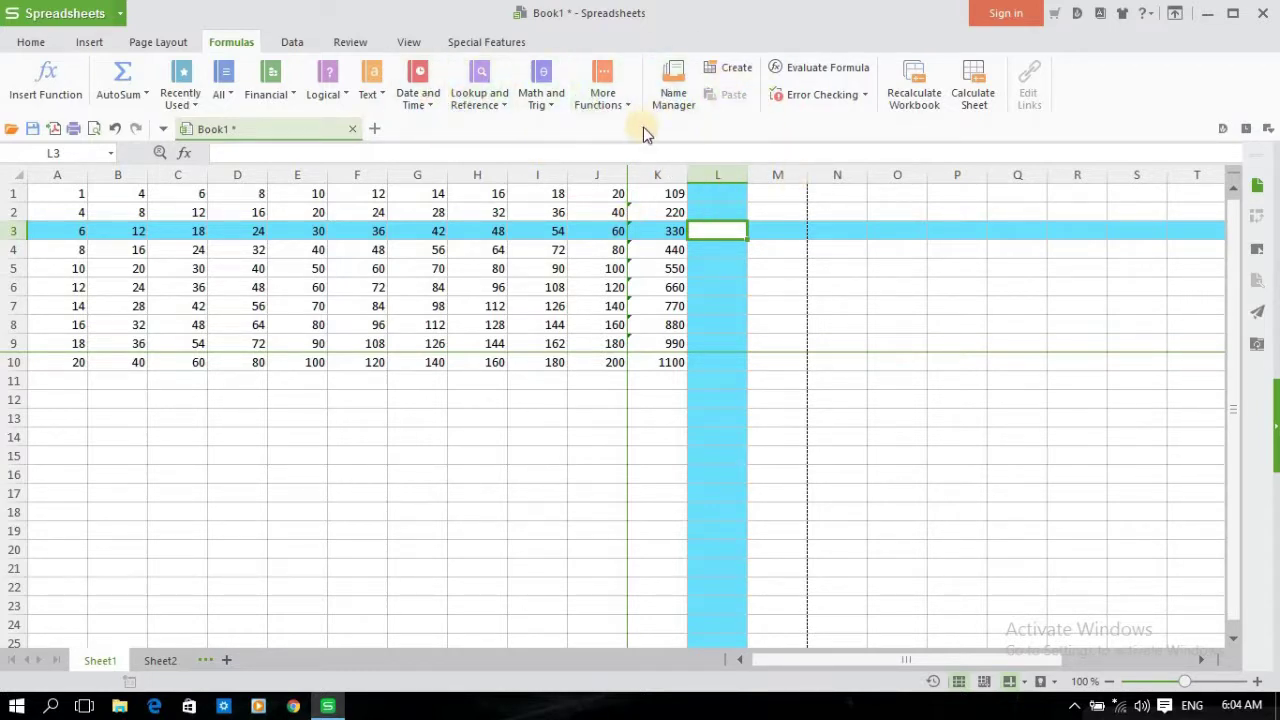
click(689, 107)
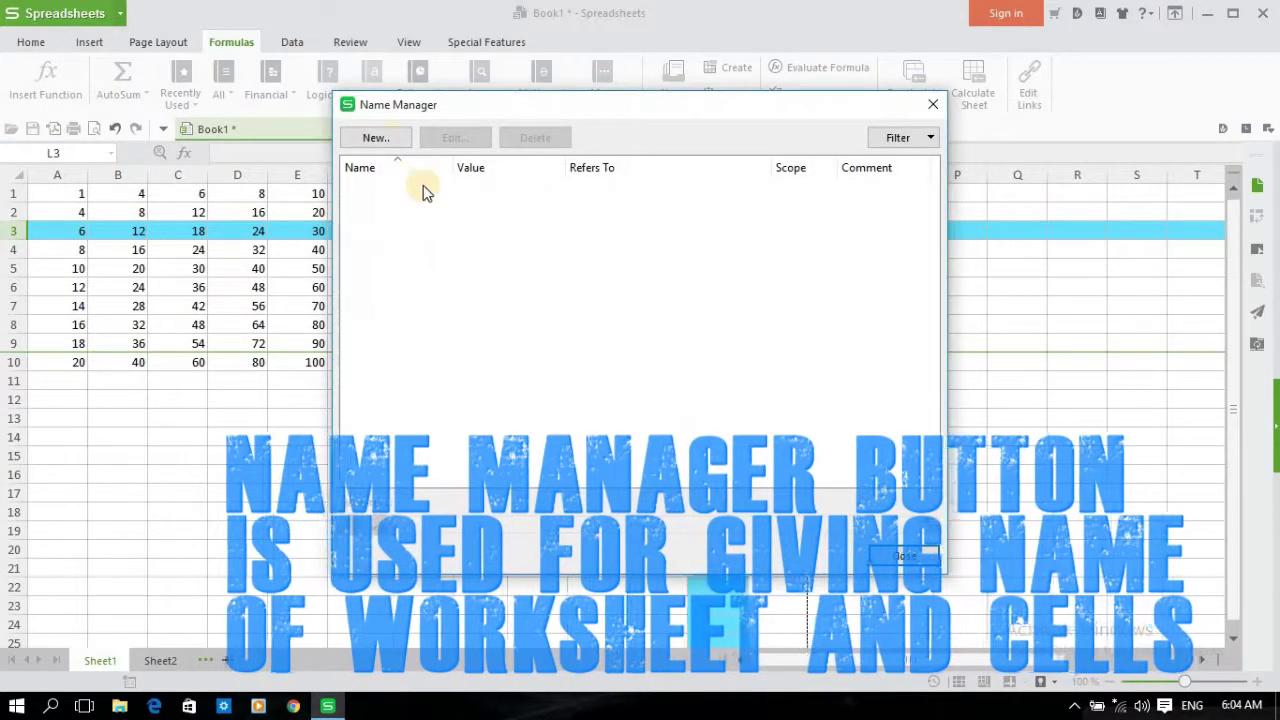
click(376, 135)
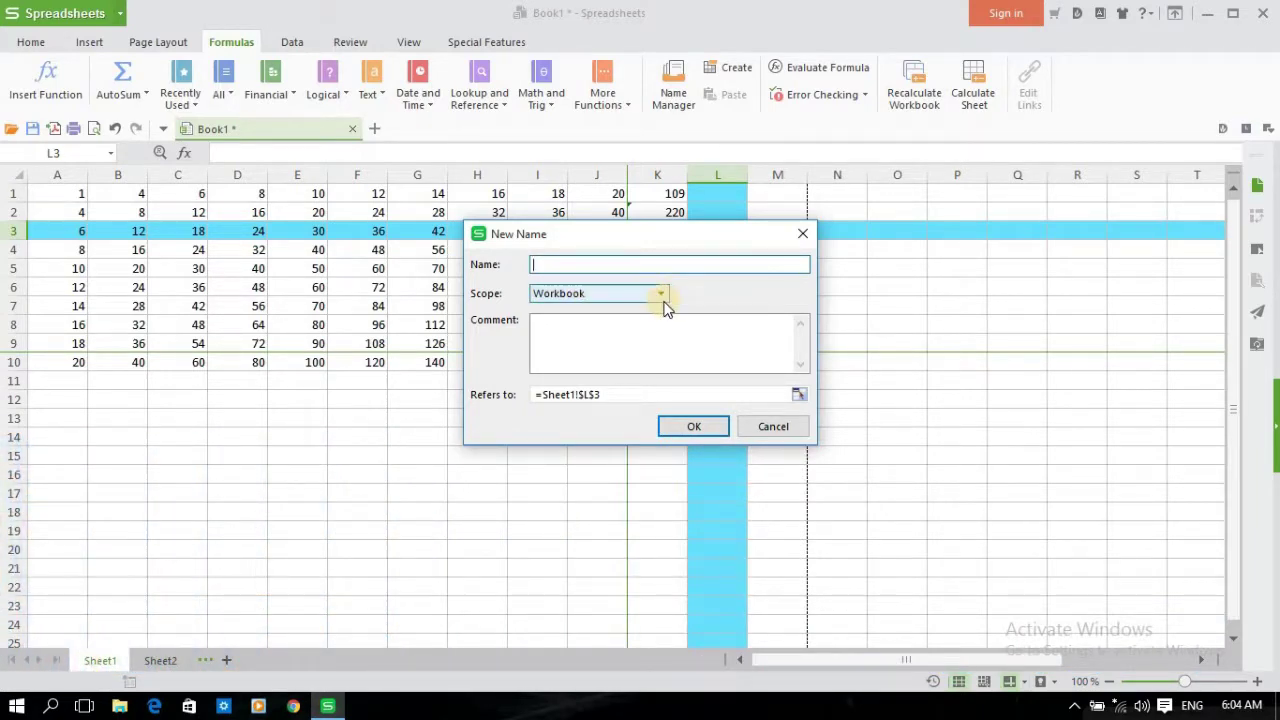
click(772, 427)
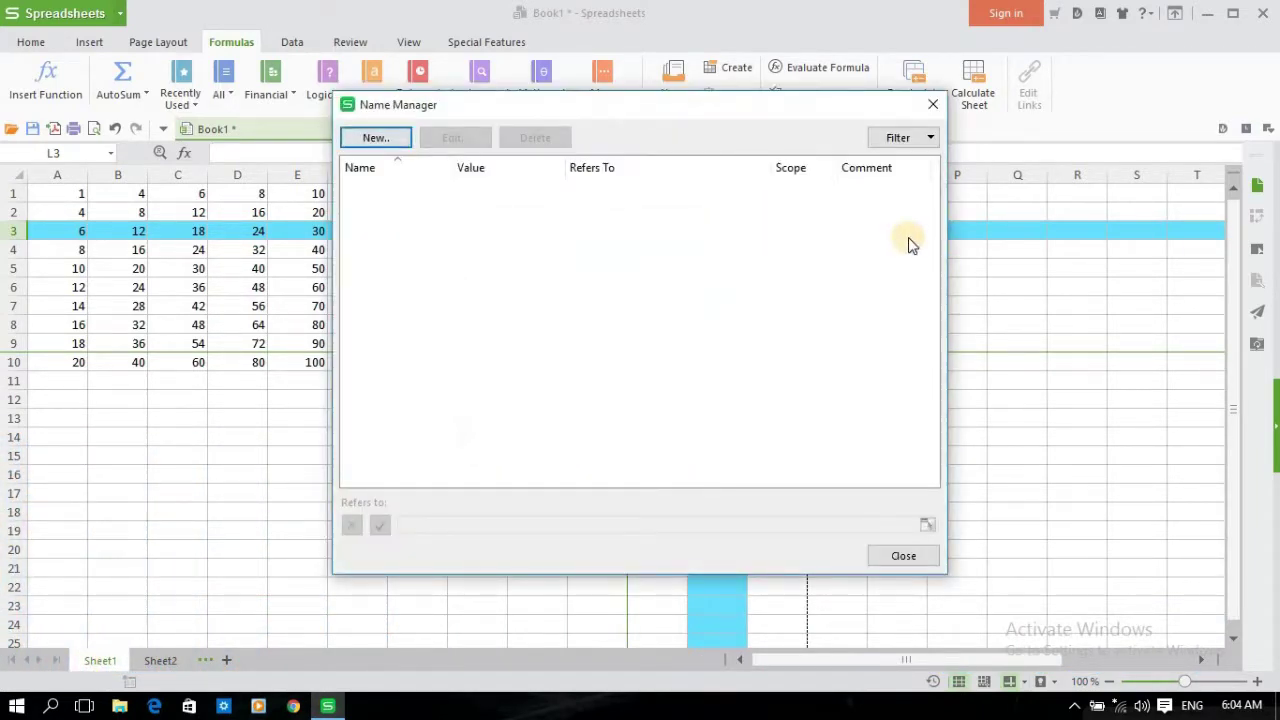
click(894, 558)
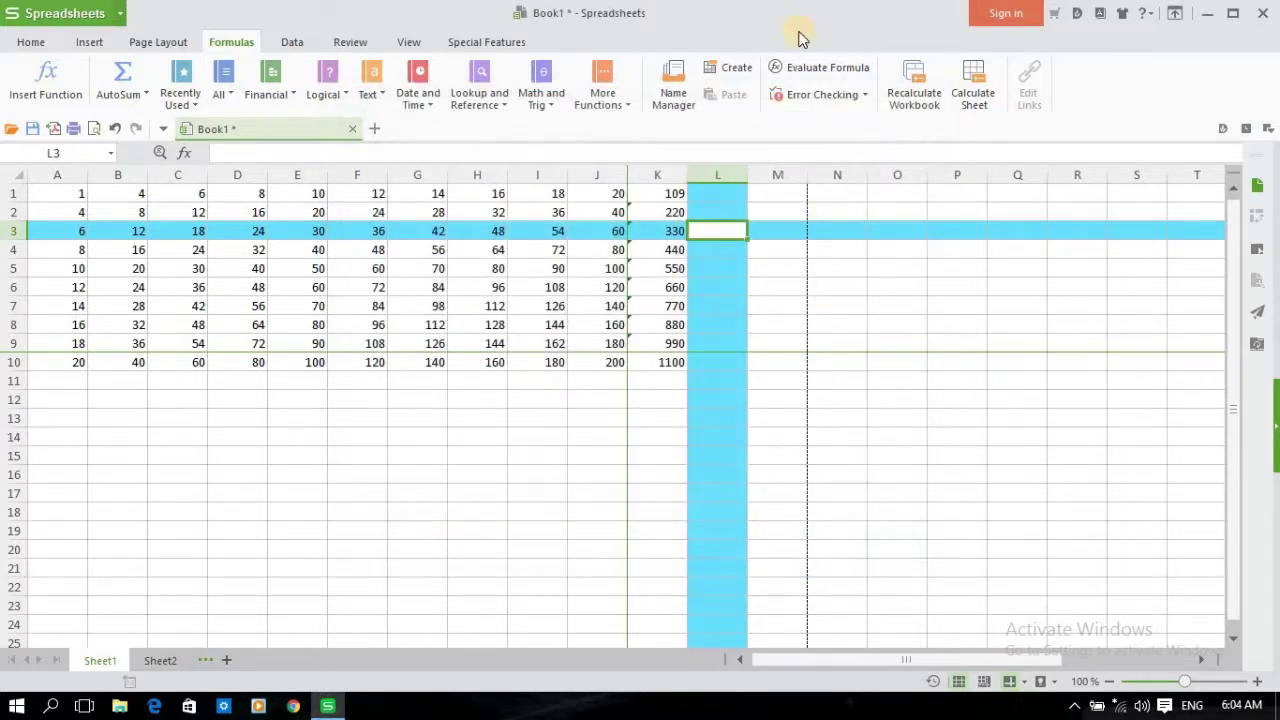
click(723, 75)
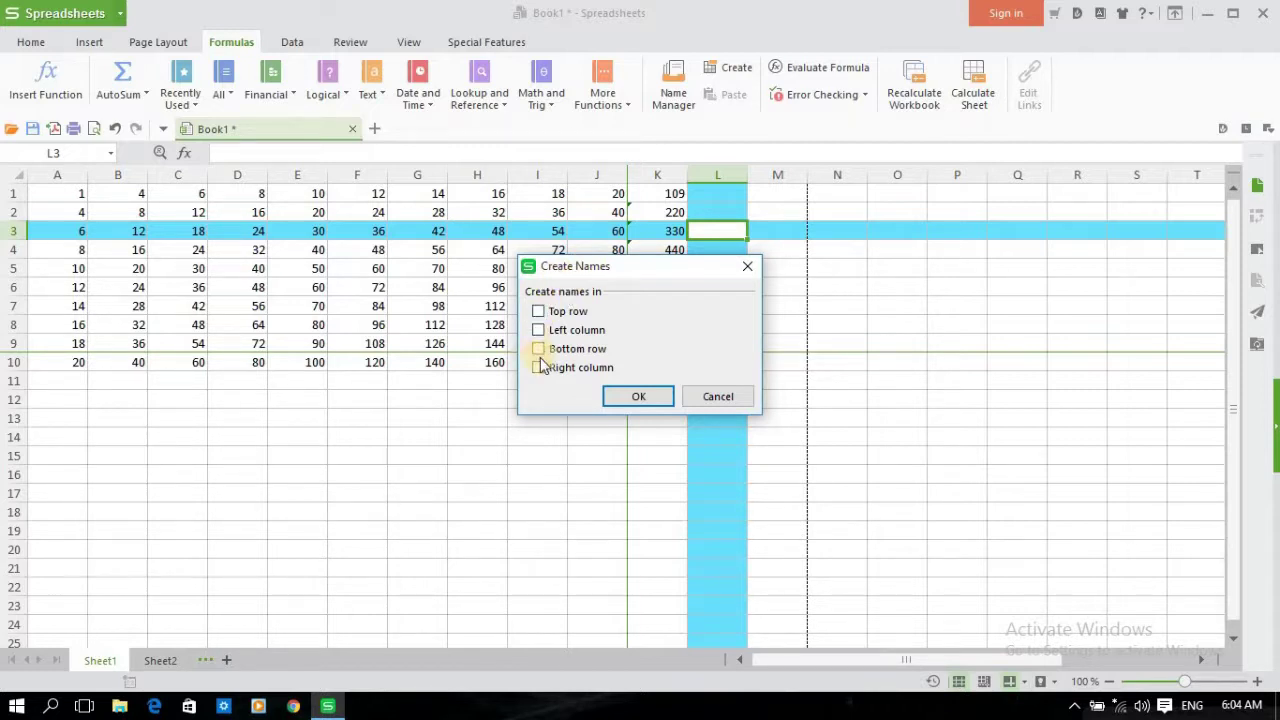
click(725, 405)
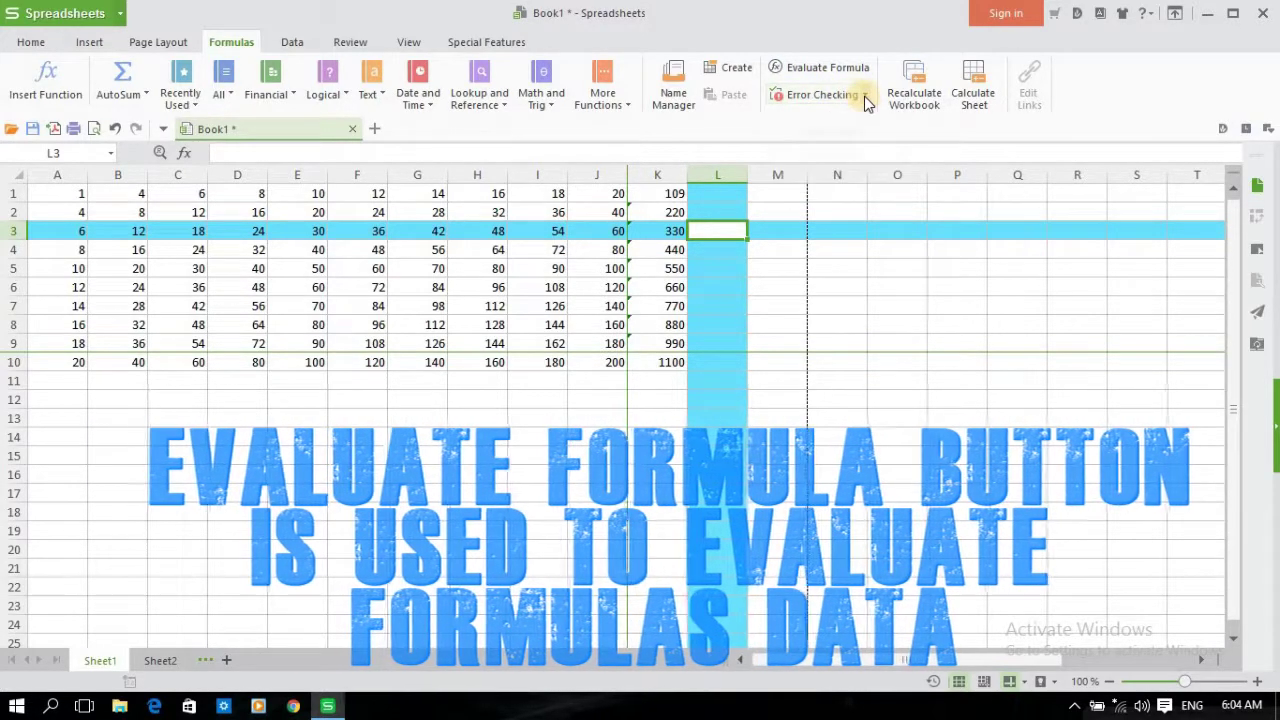
click(864, 96)
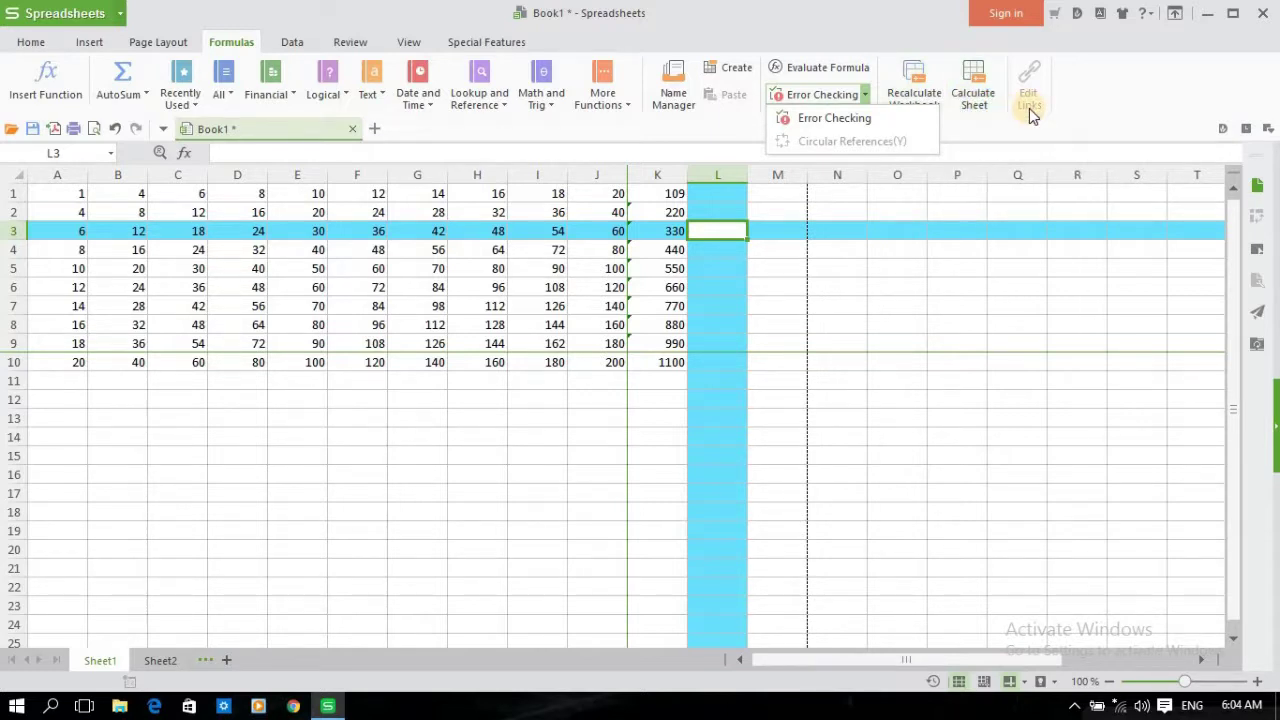
click(1100, 108)
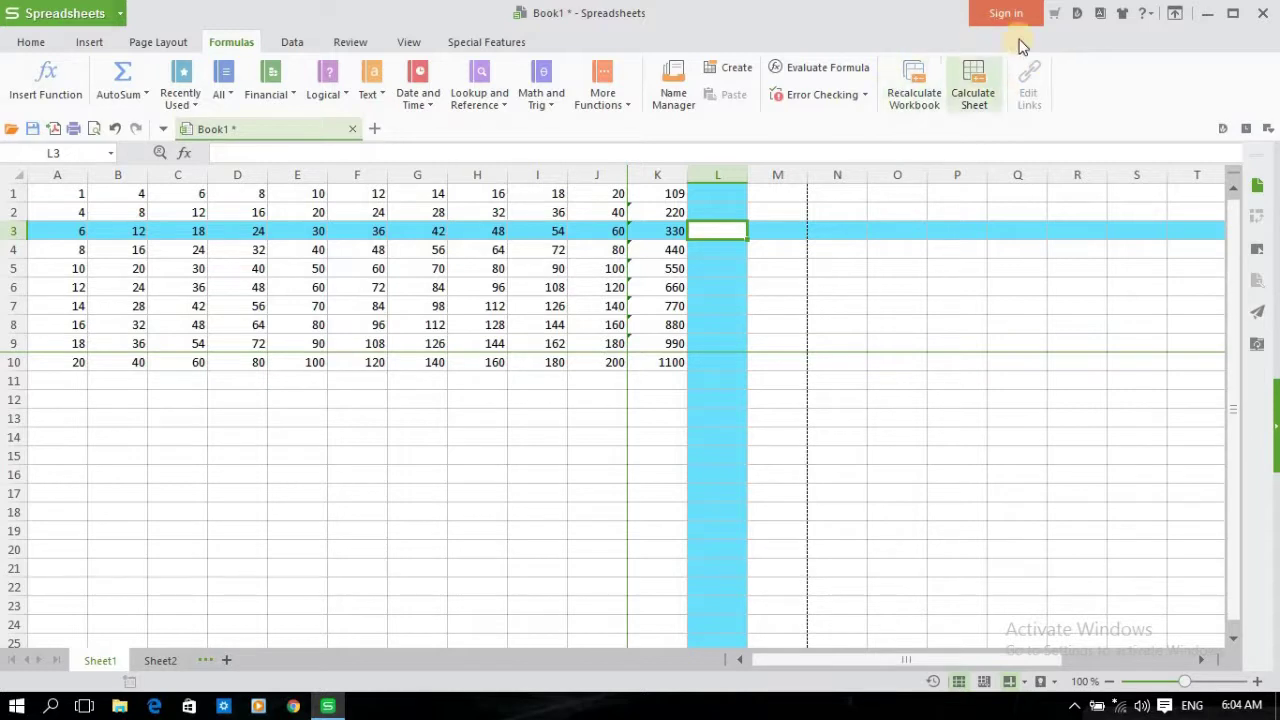
On the Data tab, highlight duplicates in $A$1:$K$10 orange, then clear that highlighting.
click(288, 41)
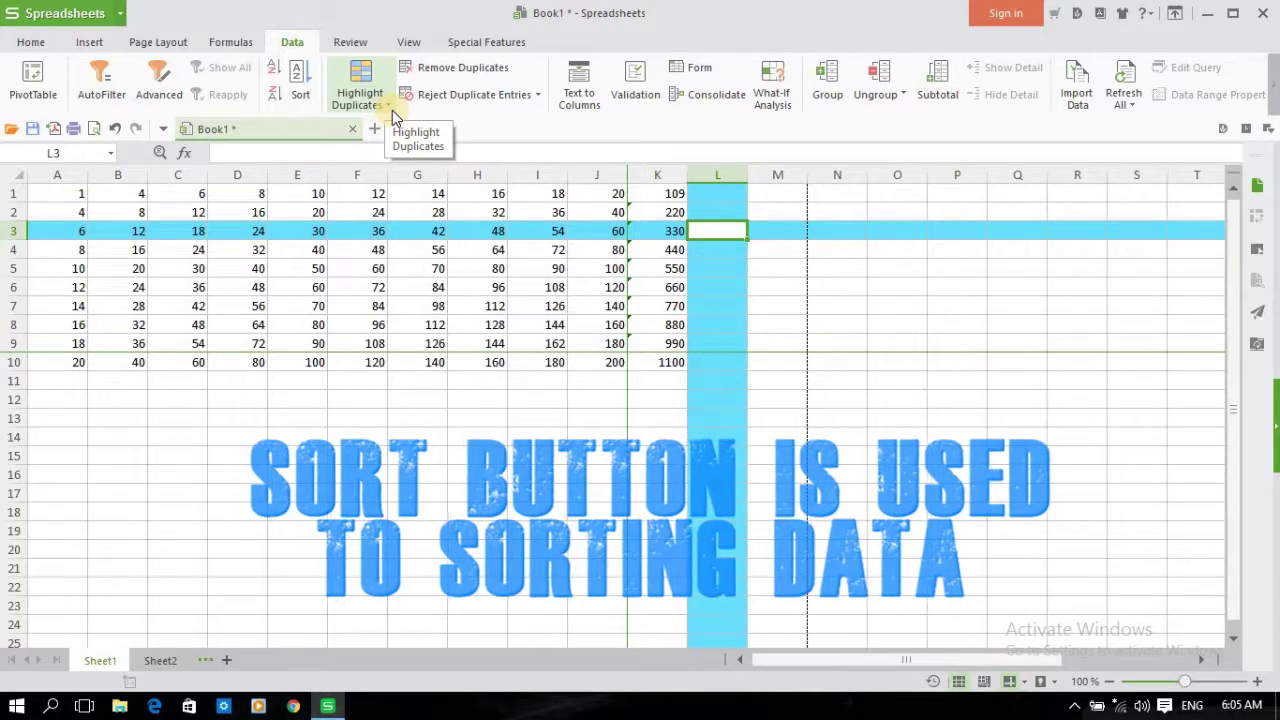
click(388, 107)
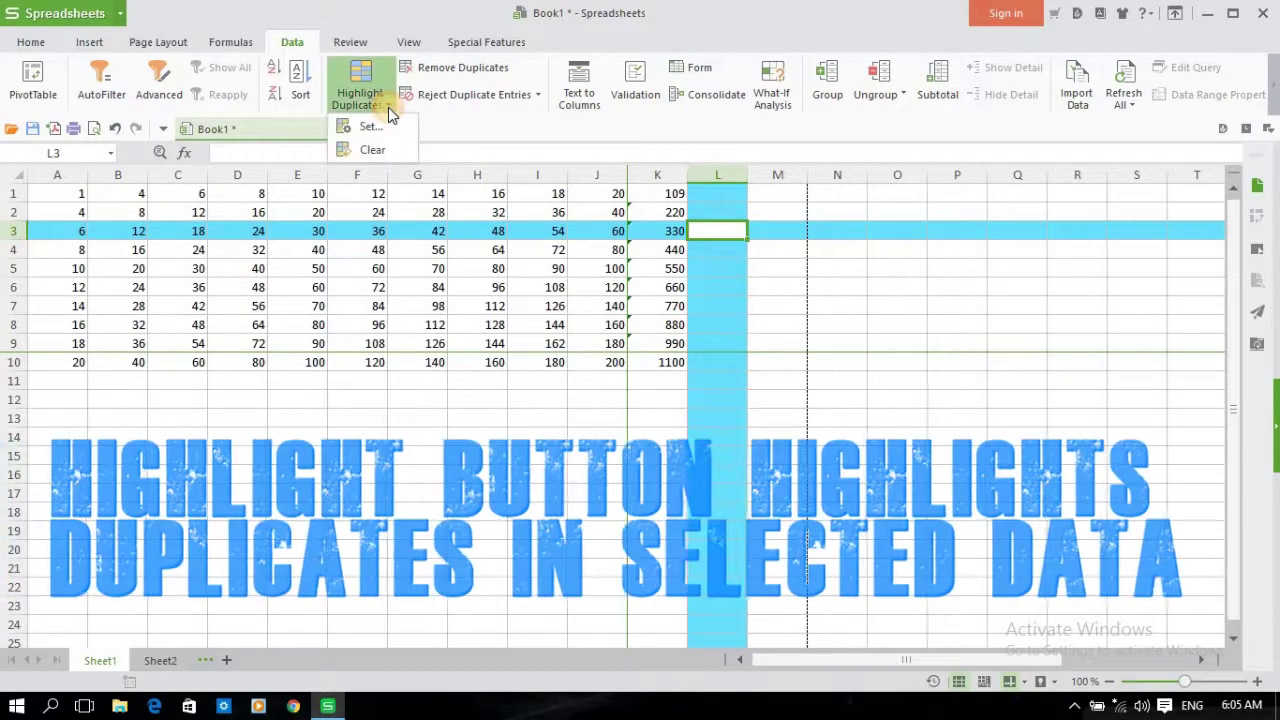
click(675, 194)
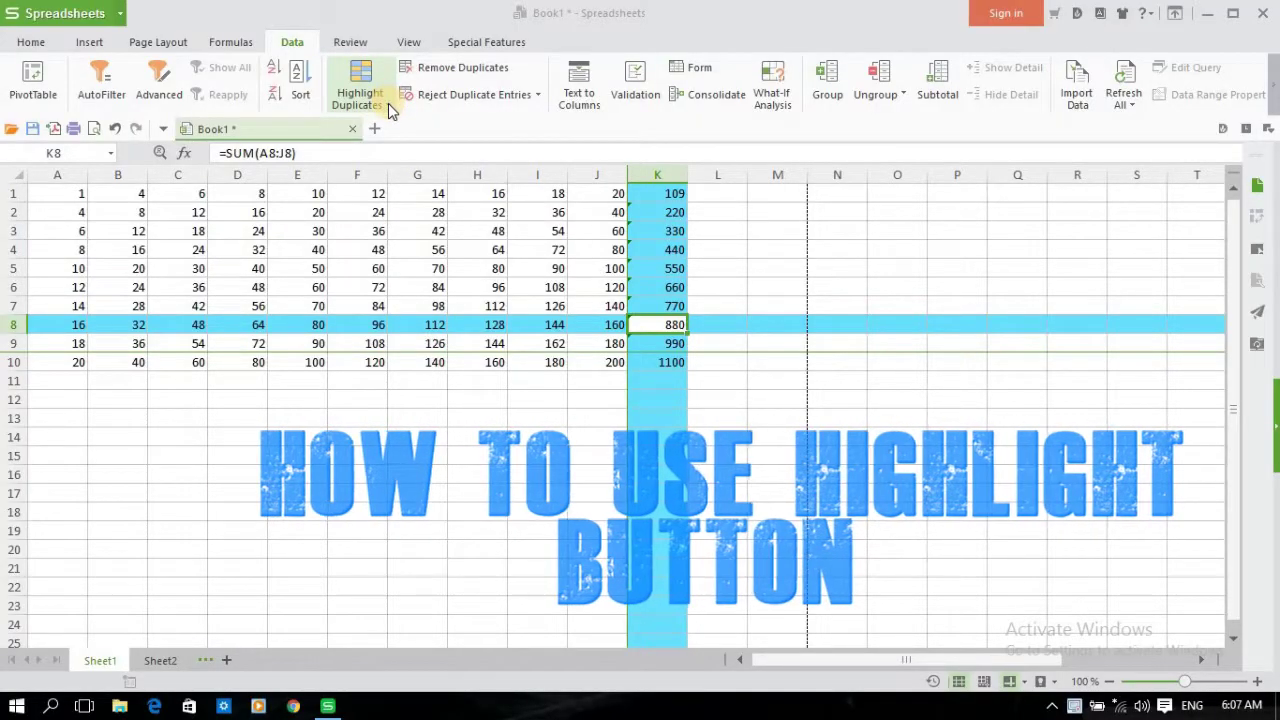
click(388, 103)
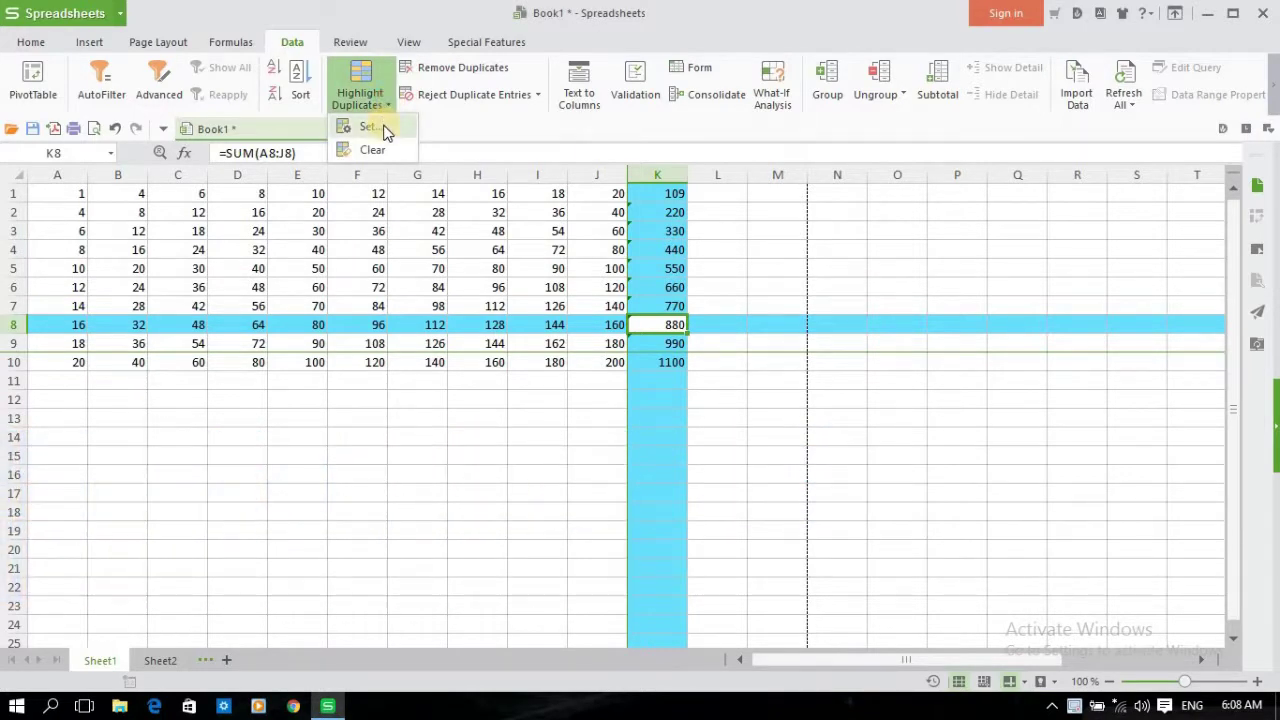
click(372, 127)
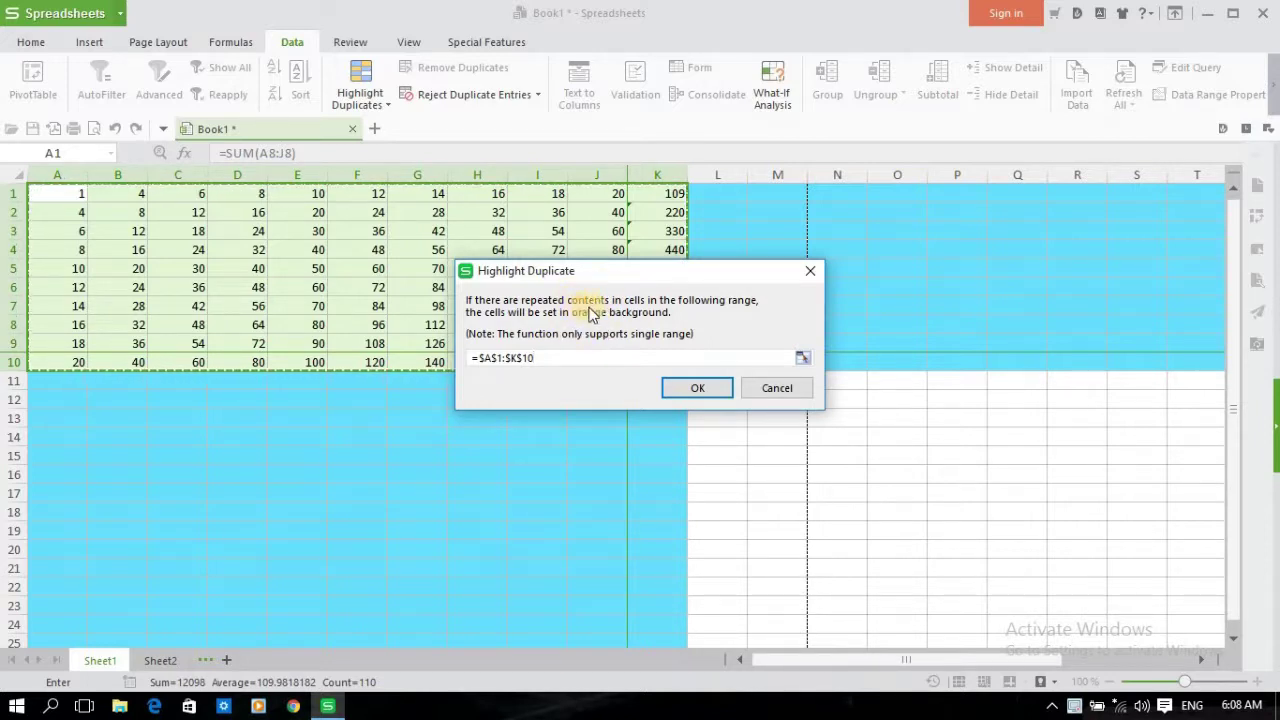
click(696, 390)
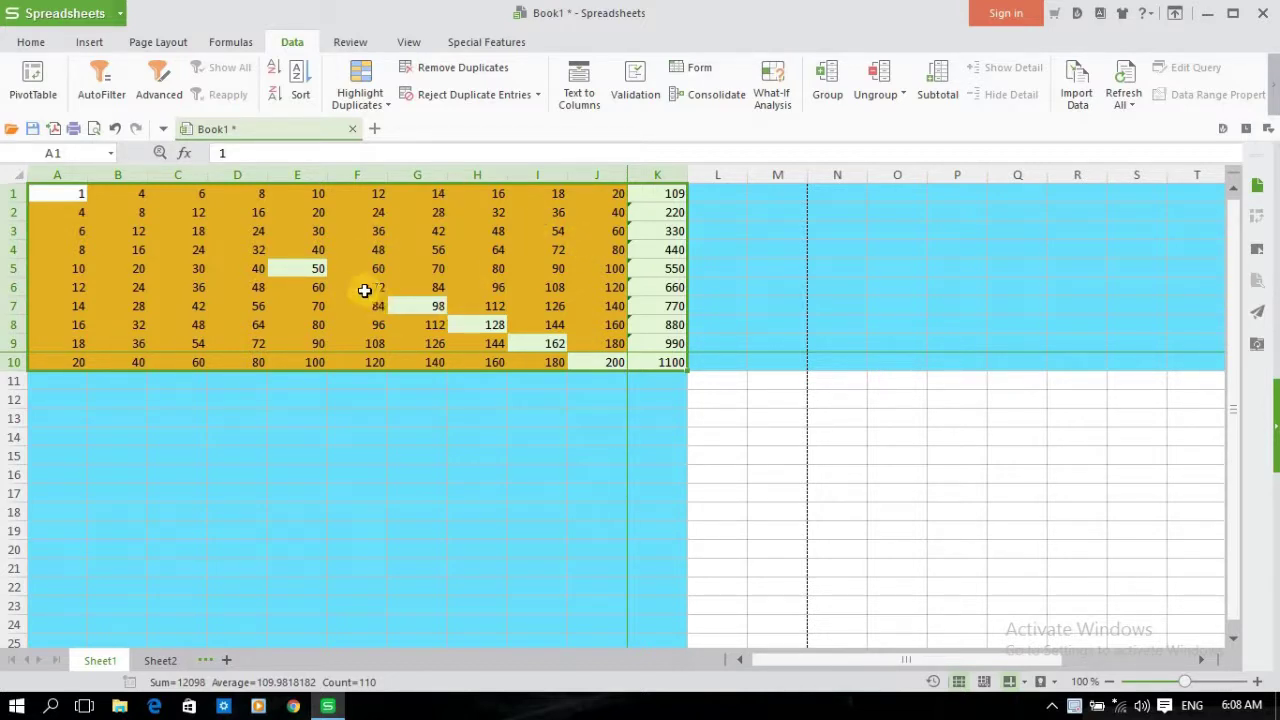
click(385, 100)
click(375, 149)
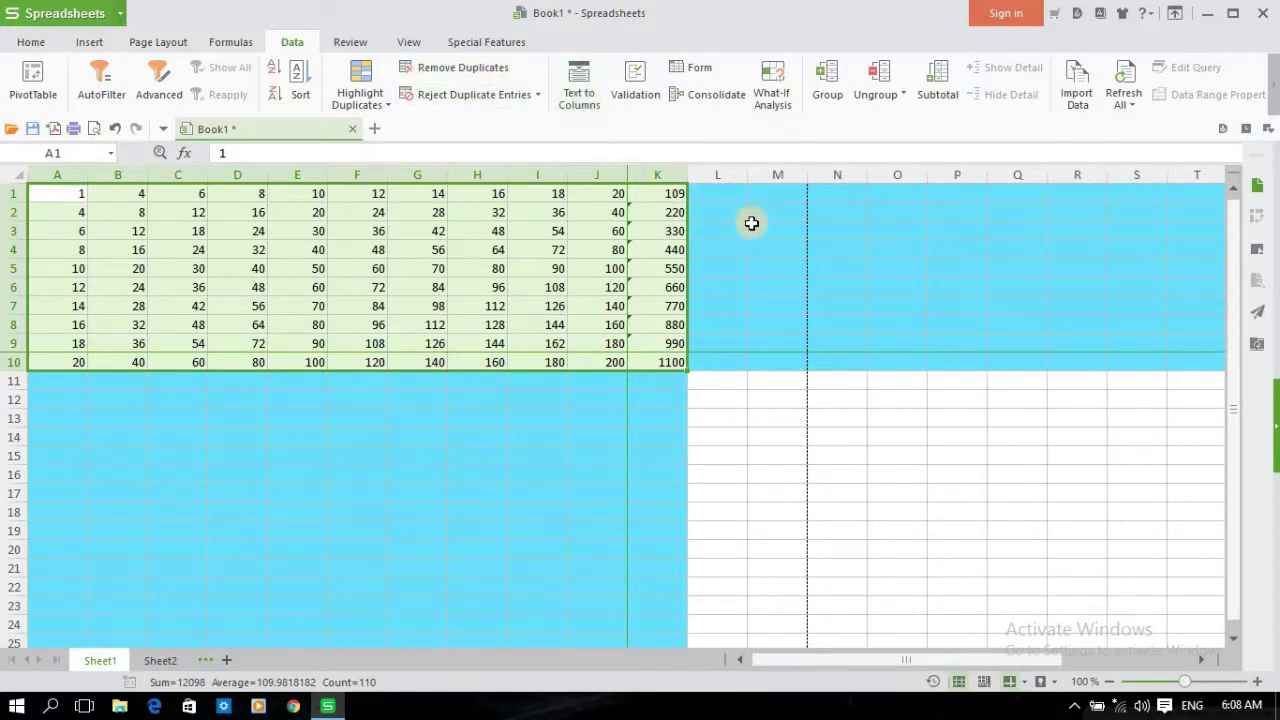
click(752, 223)
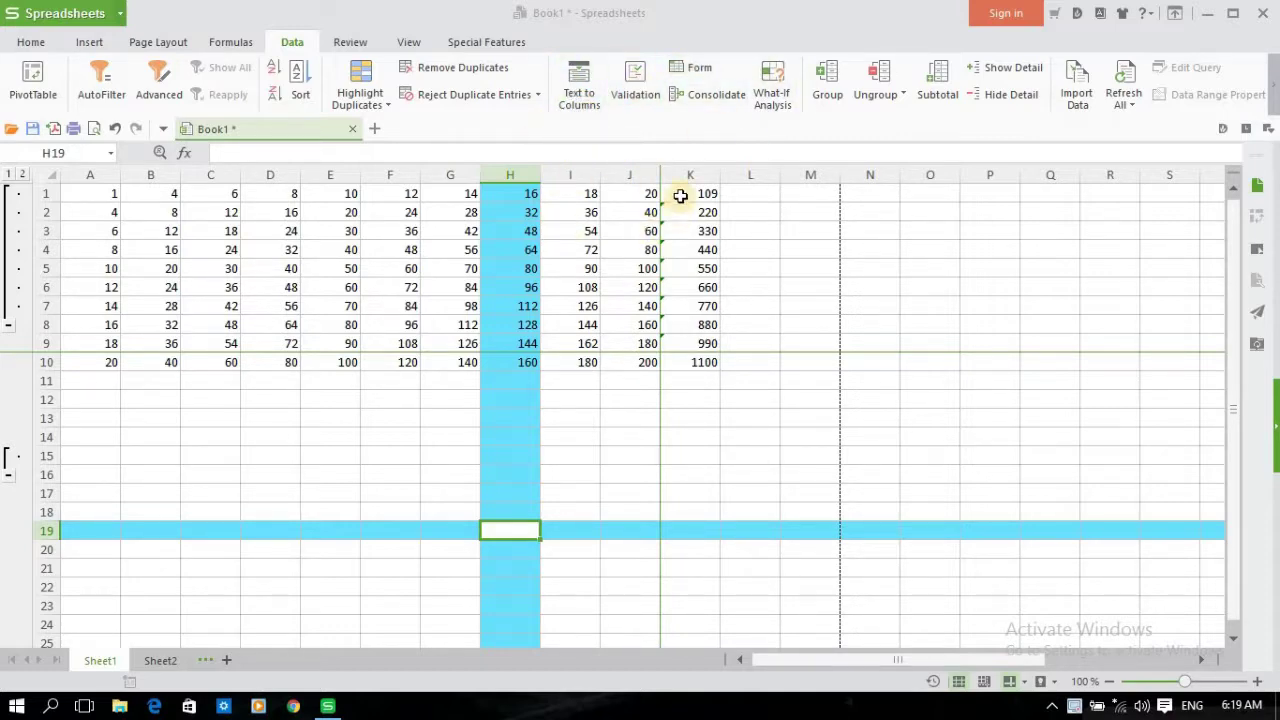
click(680, 195)
drag(680, 195, 700, 362)
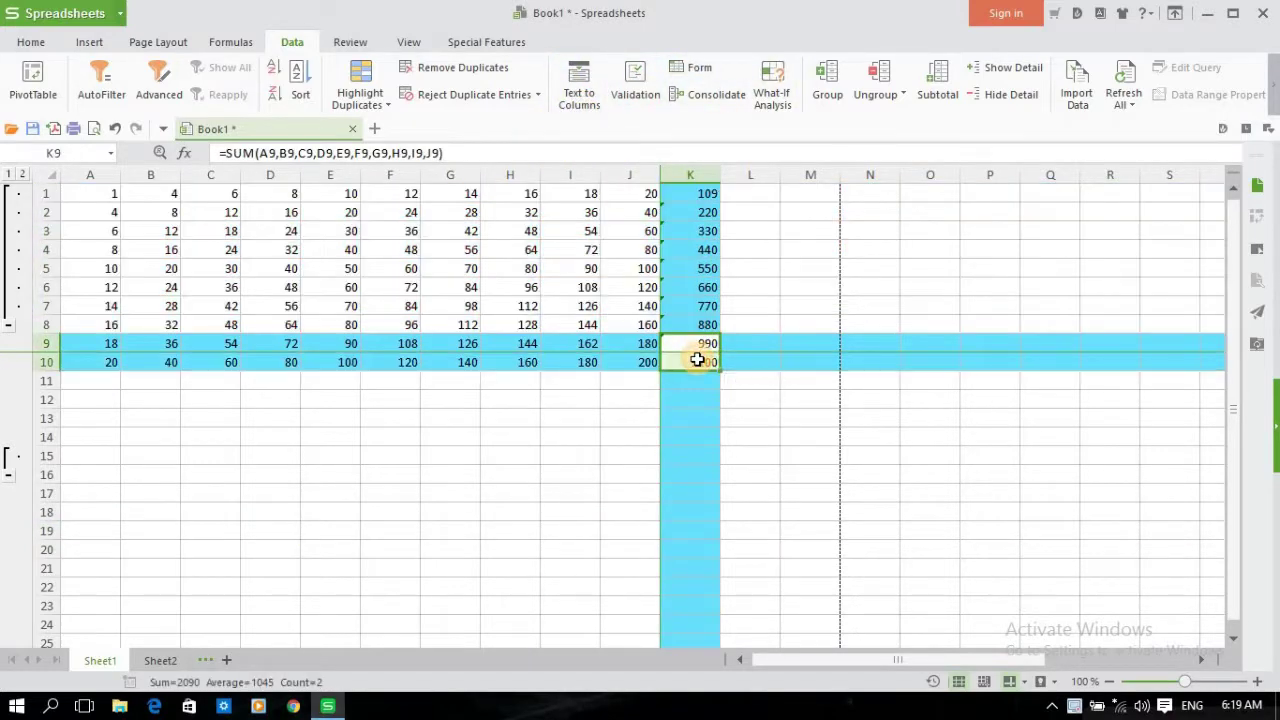
click(700, 191)
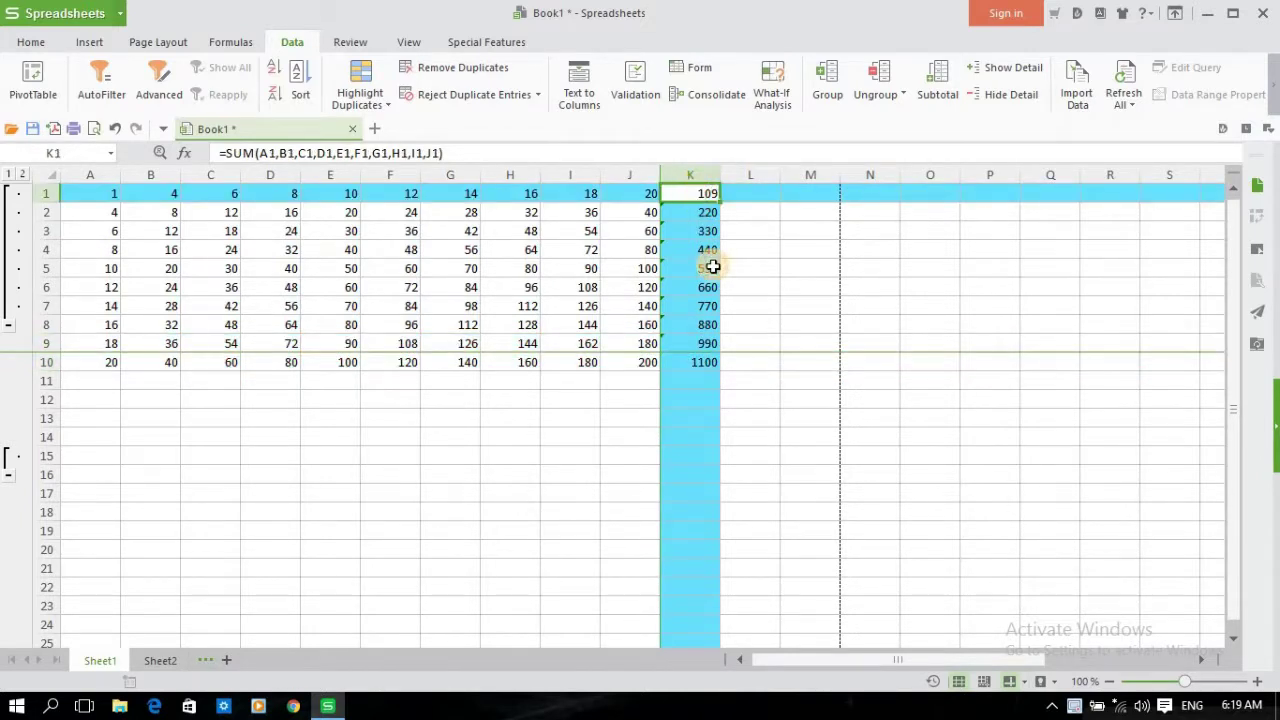
mouse_move(694, 197)
mouse_down()
mouse_move(676, 380)
mouse_move(677, 366)
mouse_up()
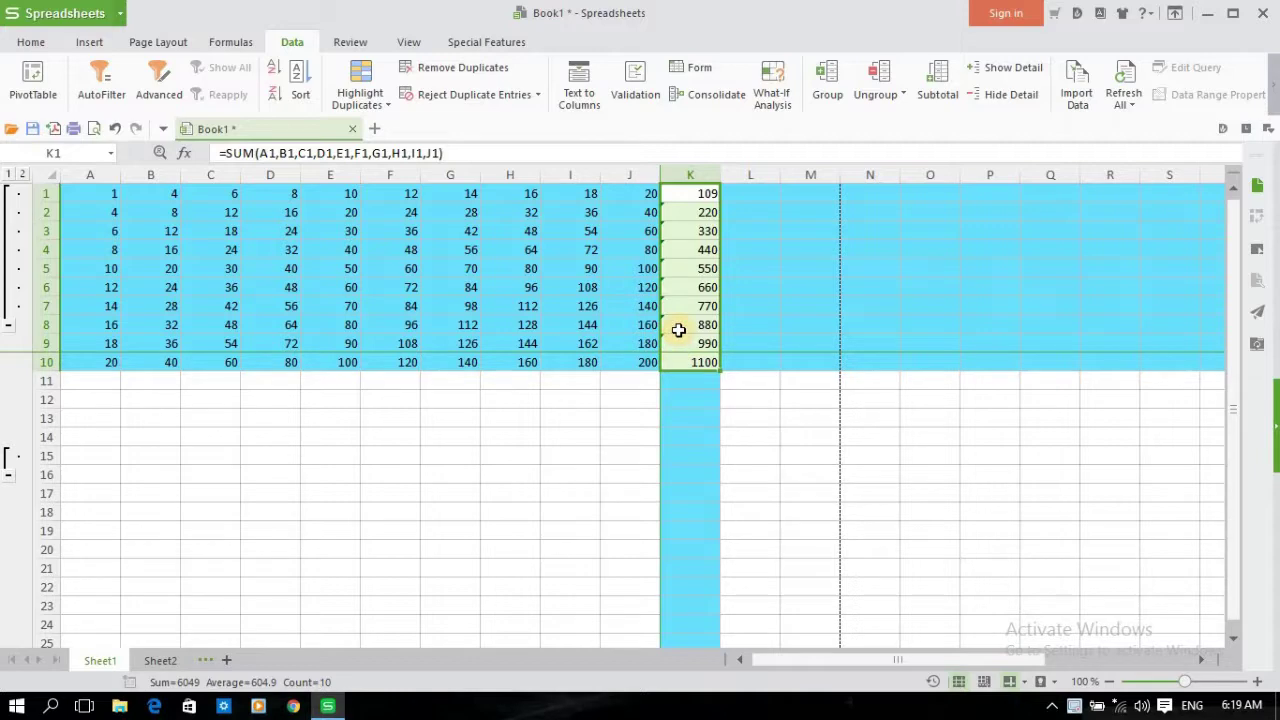
click(586, 106)
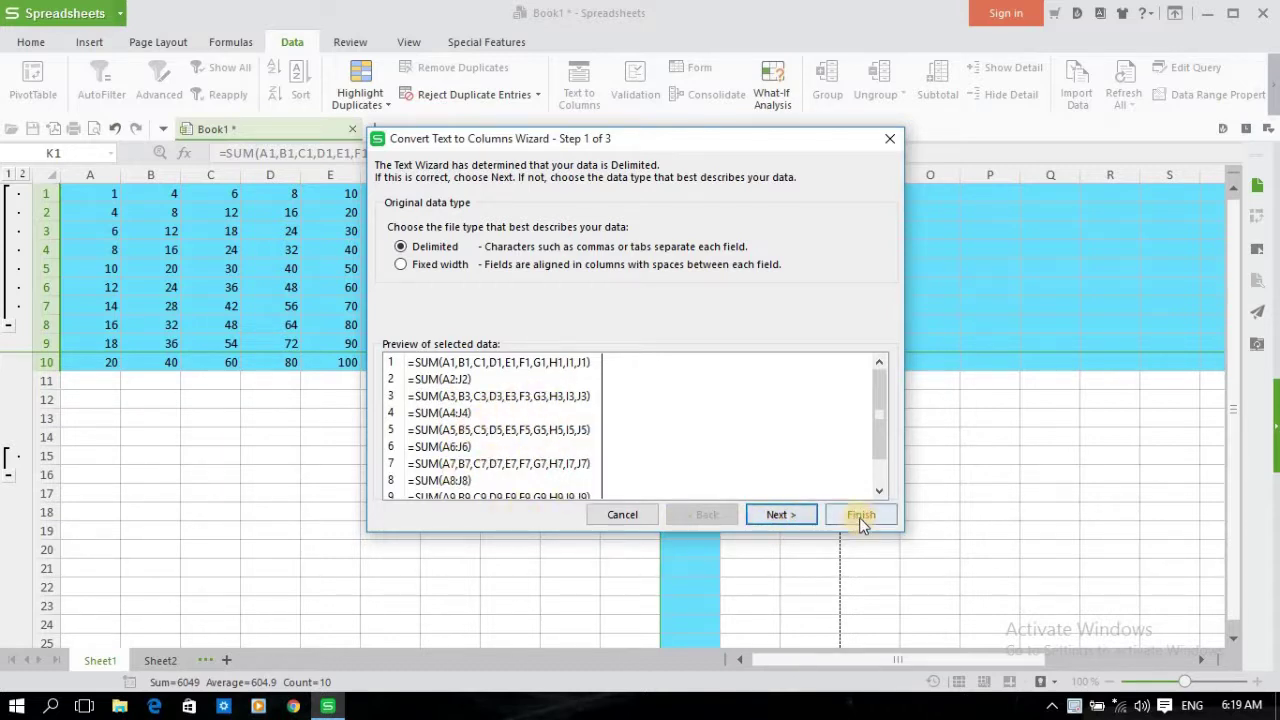
click(623, 513)
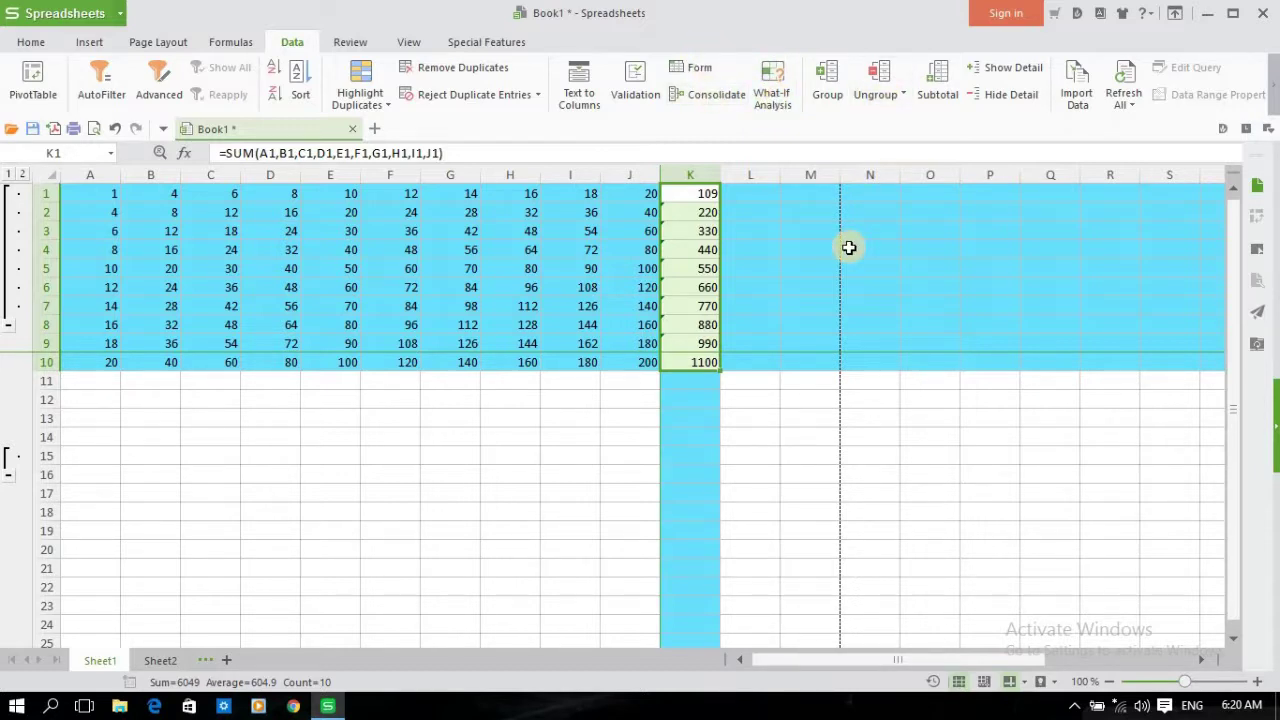
click(622, 243)
click(437, 211)
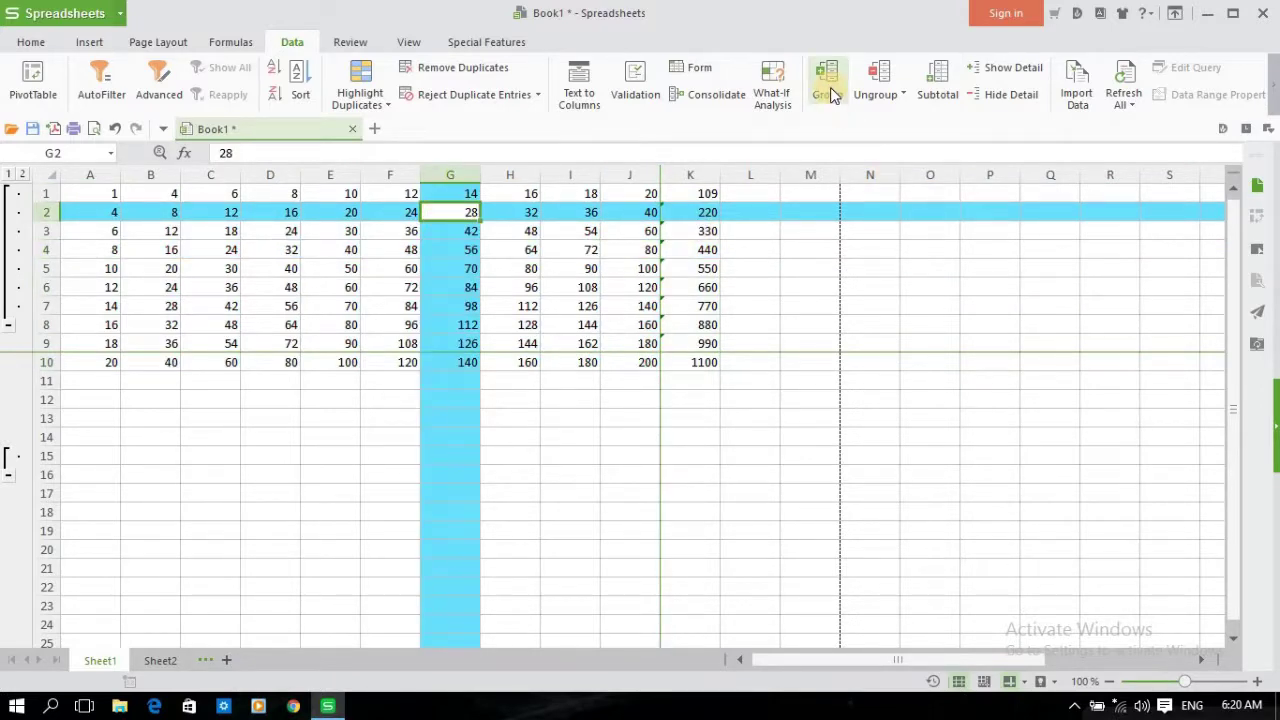
click(873, 94)
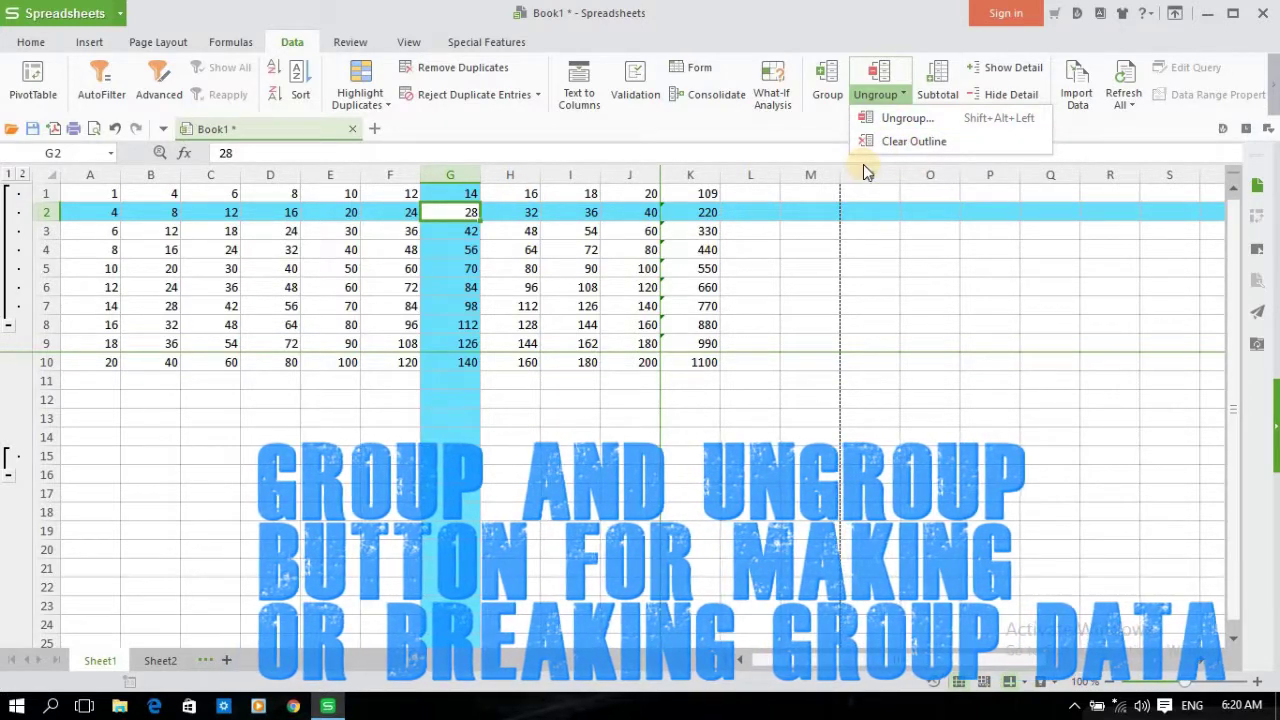
click(886, 211)
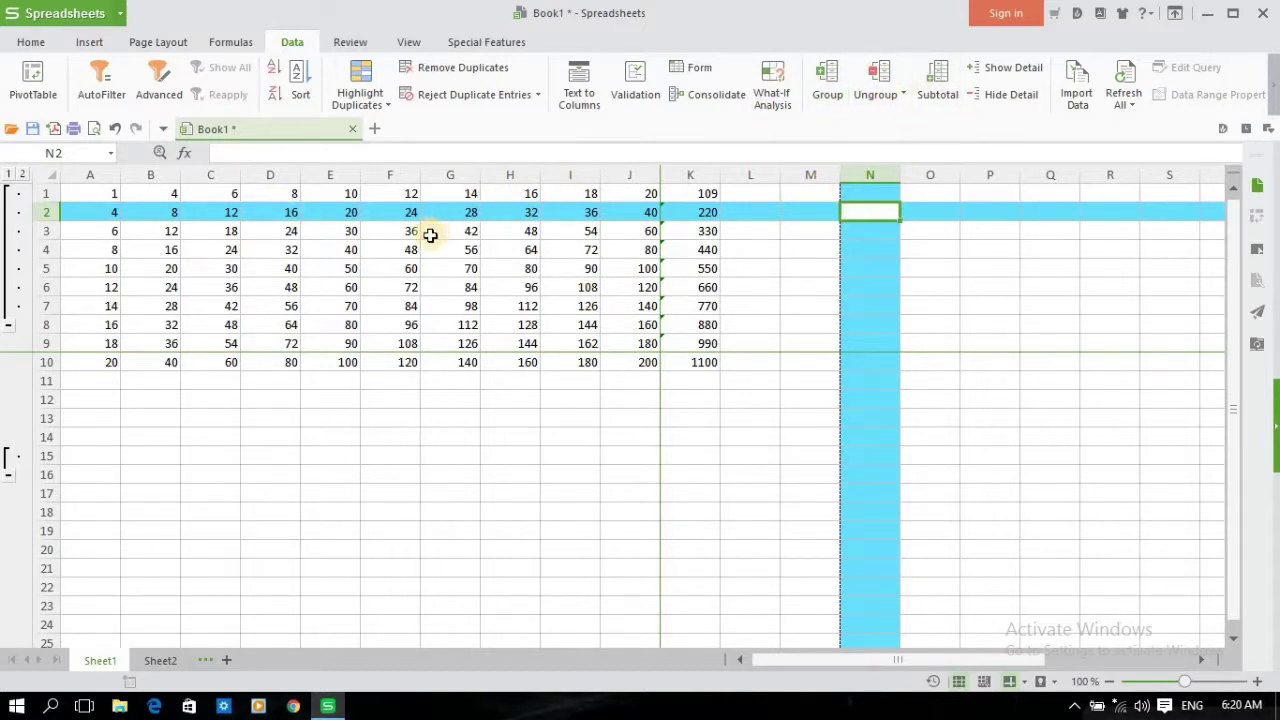
click(905, 95)
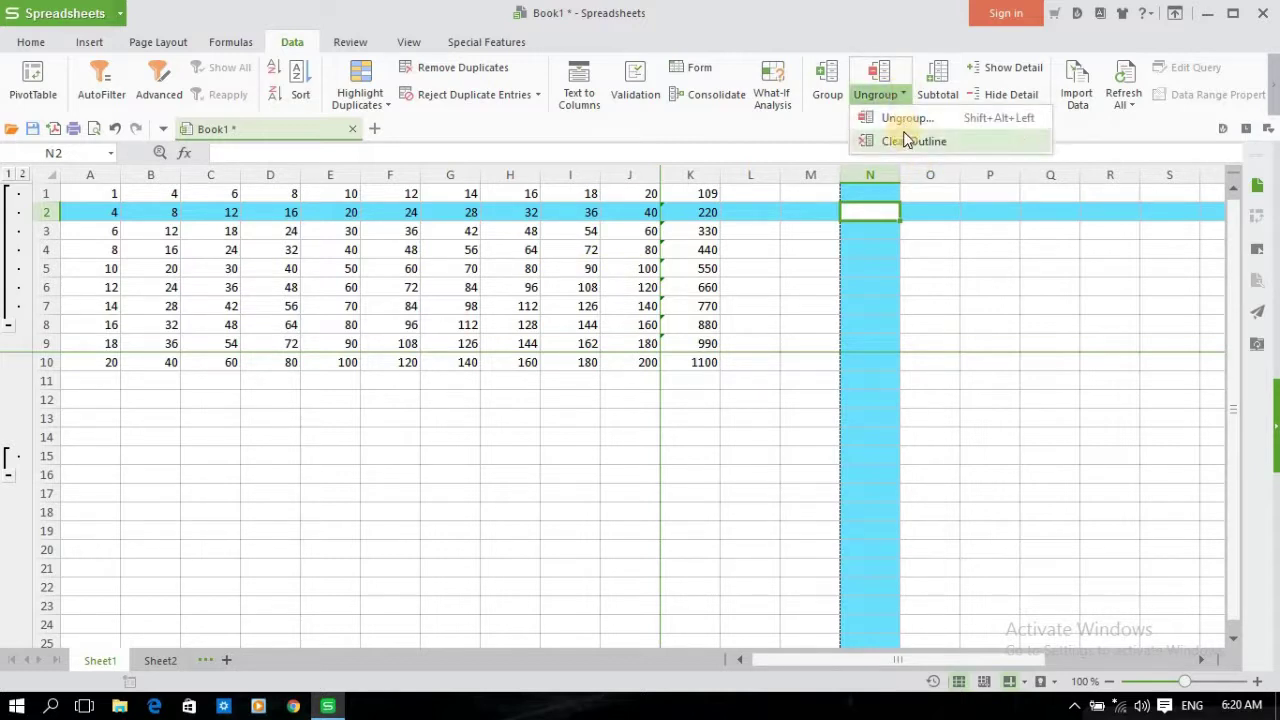
click(942, 228)
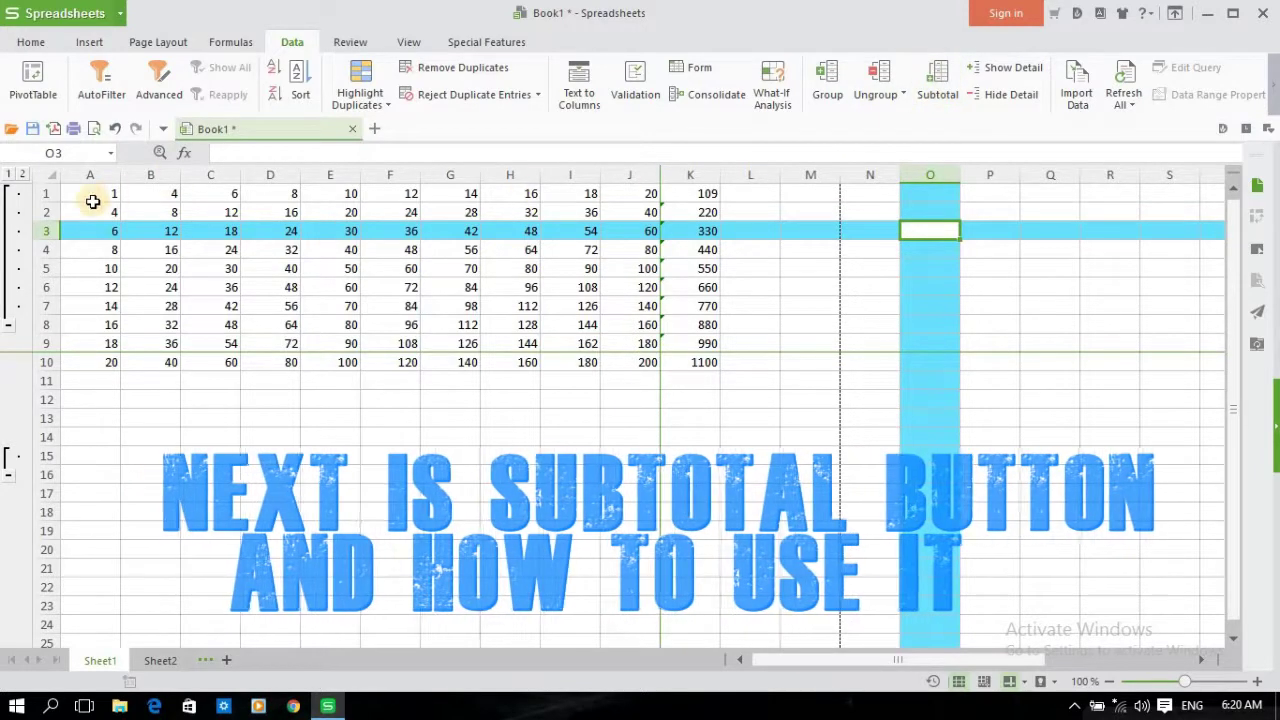
mouse_move(94, 196)
mouse_down()
mouse_move(790, 315)
mouse_move(700, 362)
mouse_up()
click(937, 75)
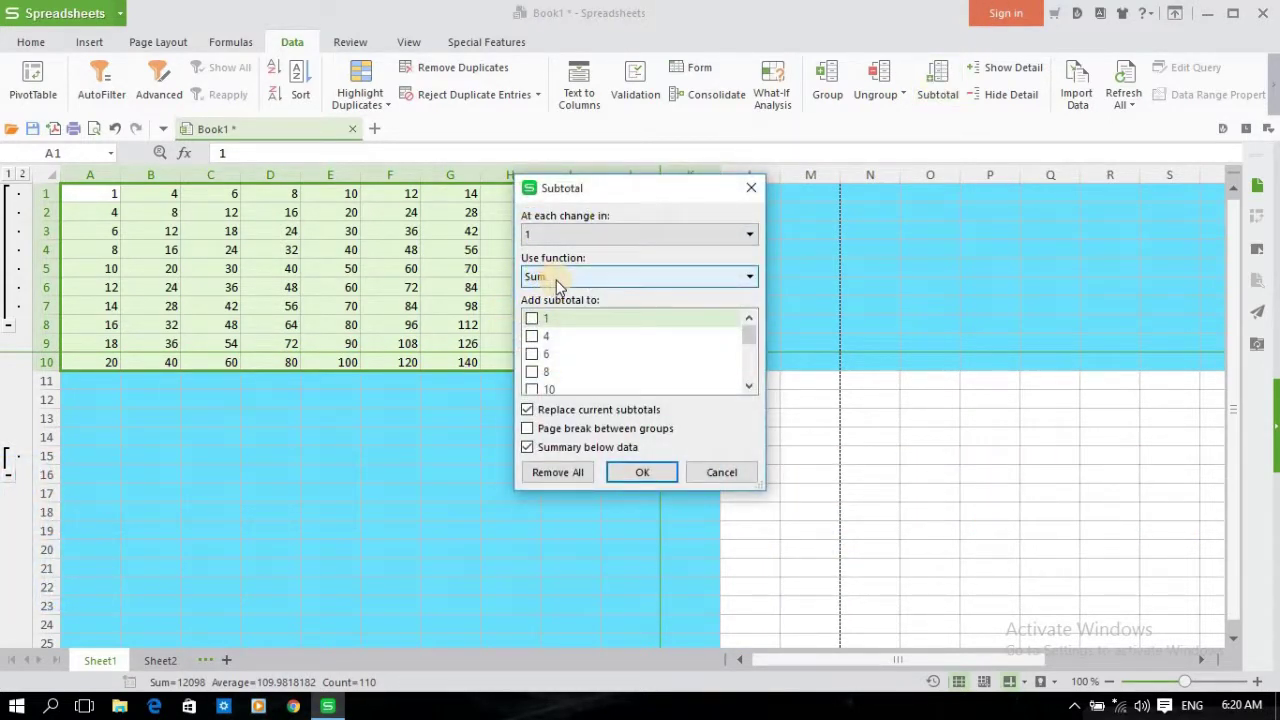
click(747, 279)
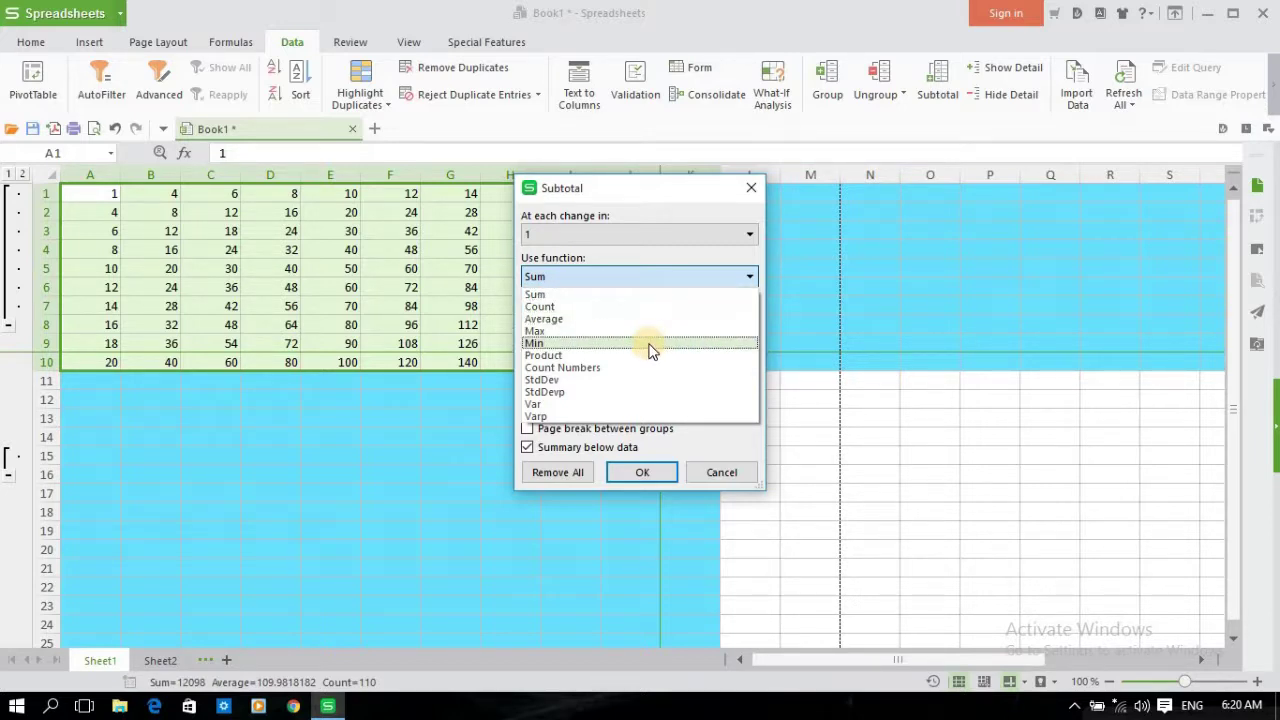
click(716, 478)
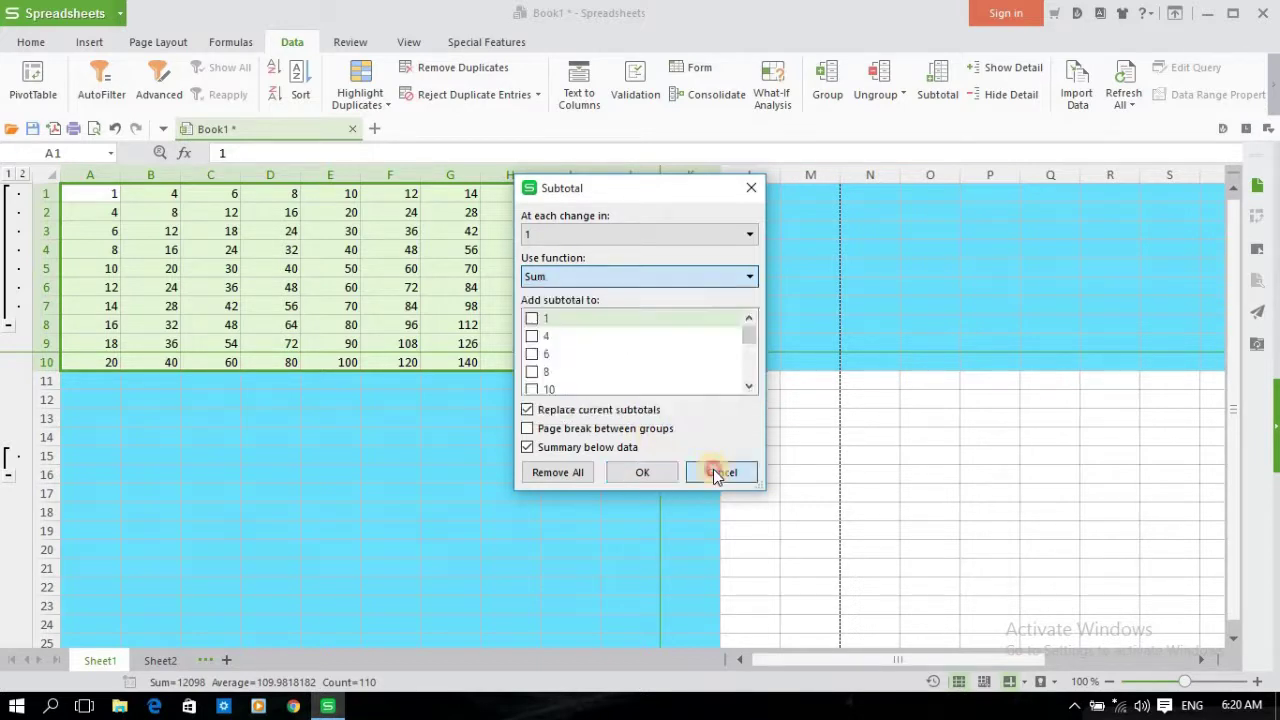
click(716, 478)
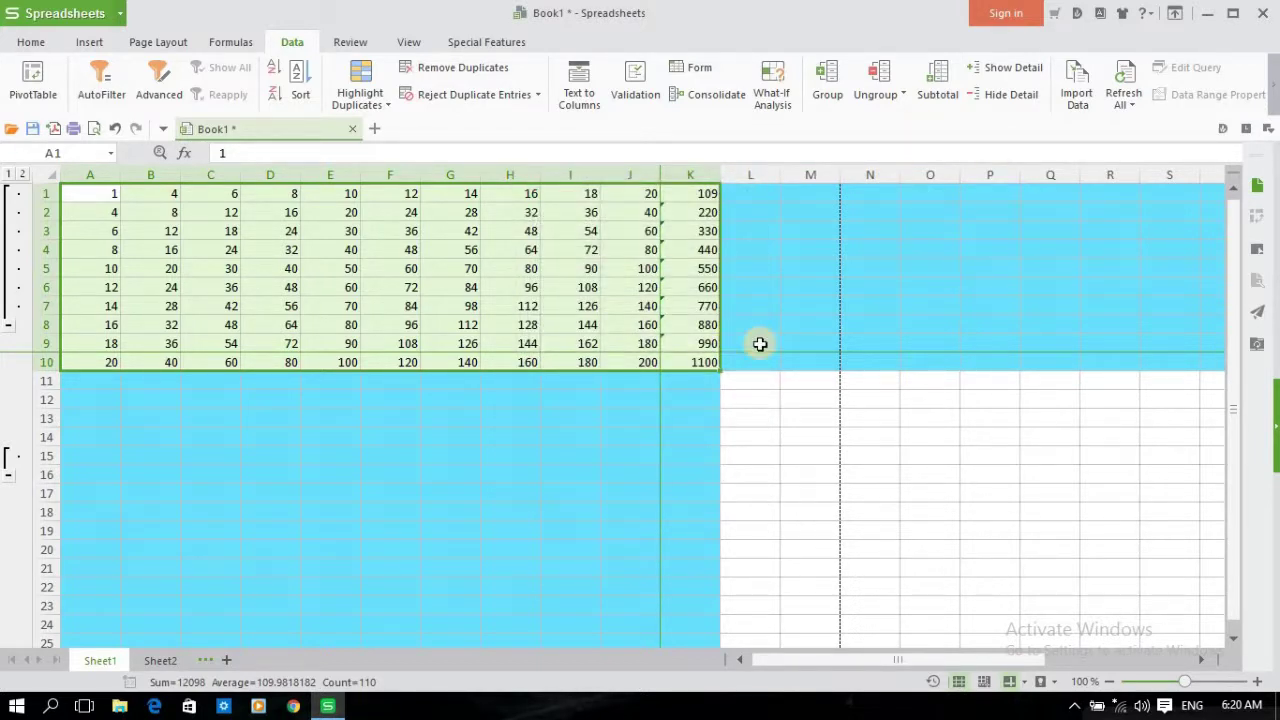
click(893, 300)
click(1013, 70)
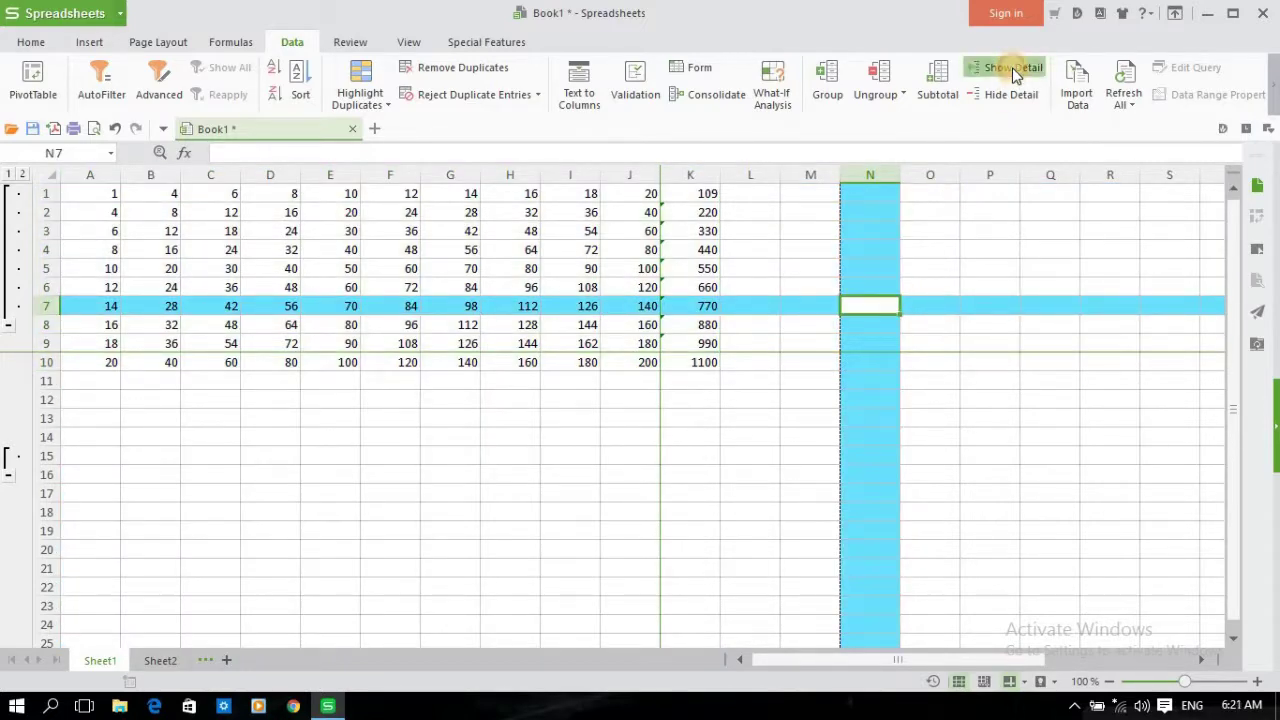
click(1013, 70)
click(1130, 103)
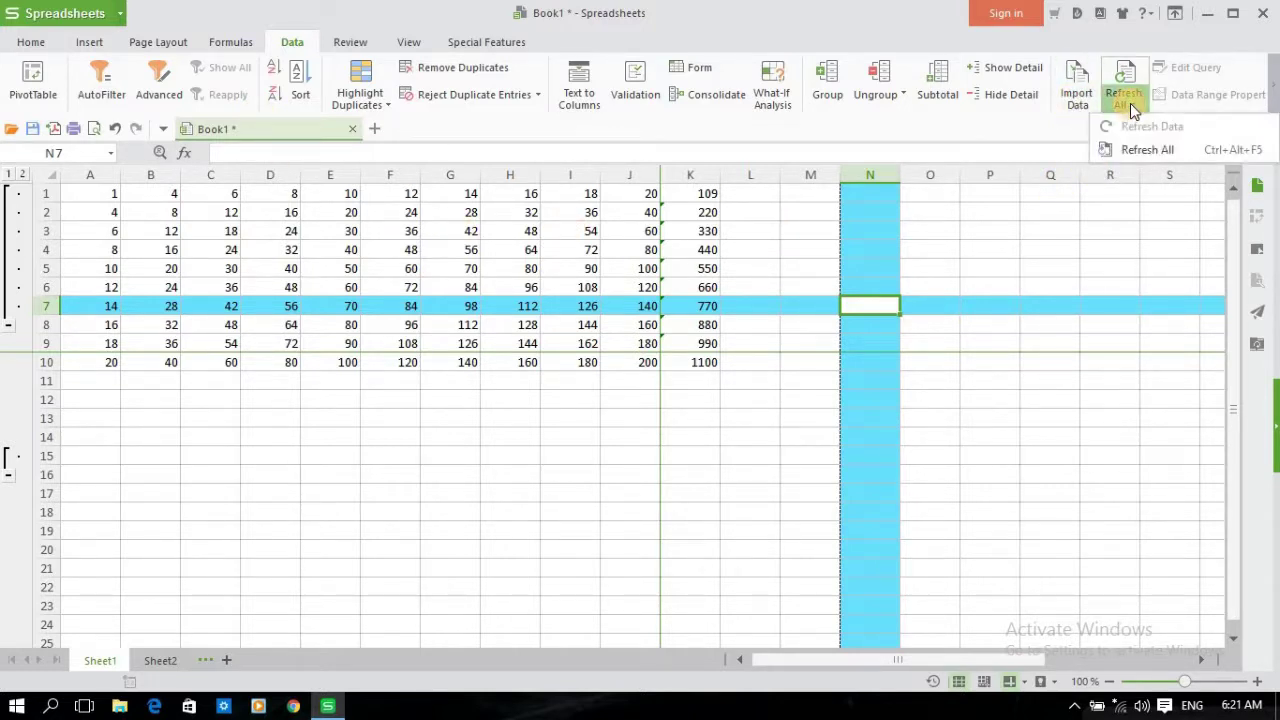
click(1148, 150)
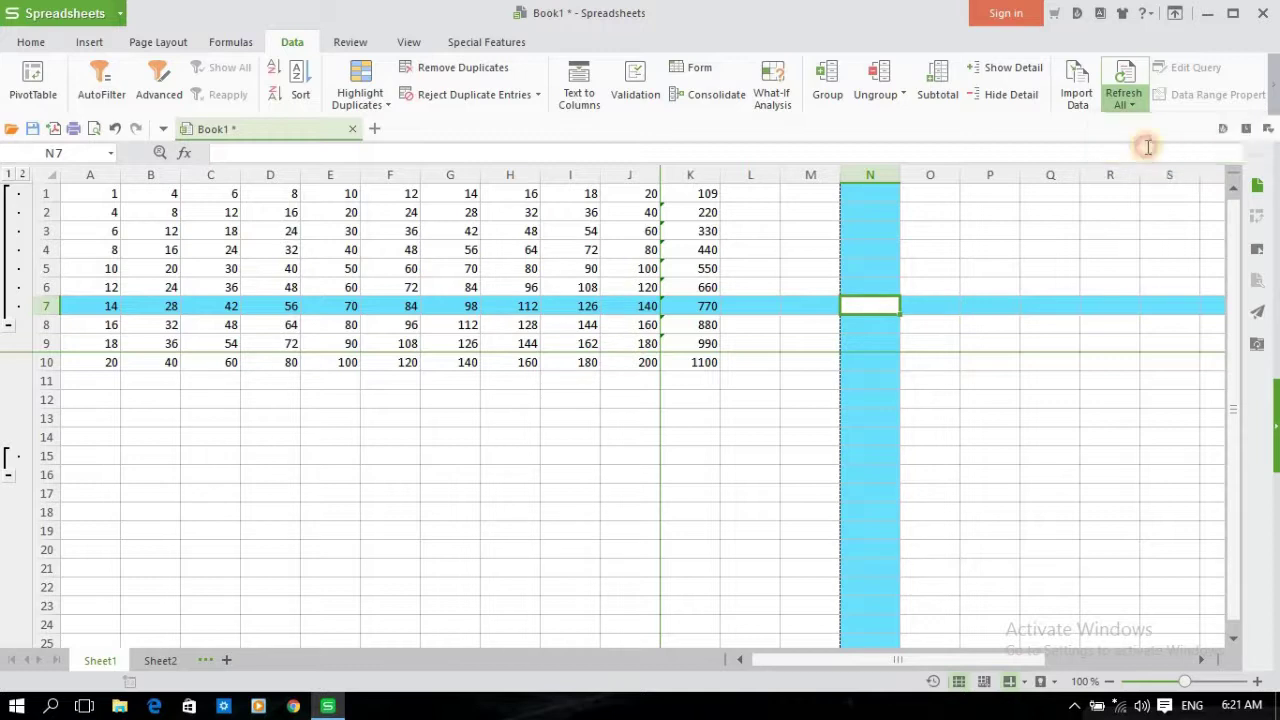
click(791, 305)
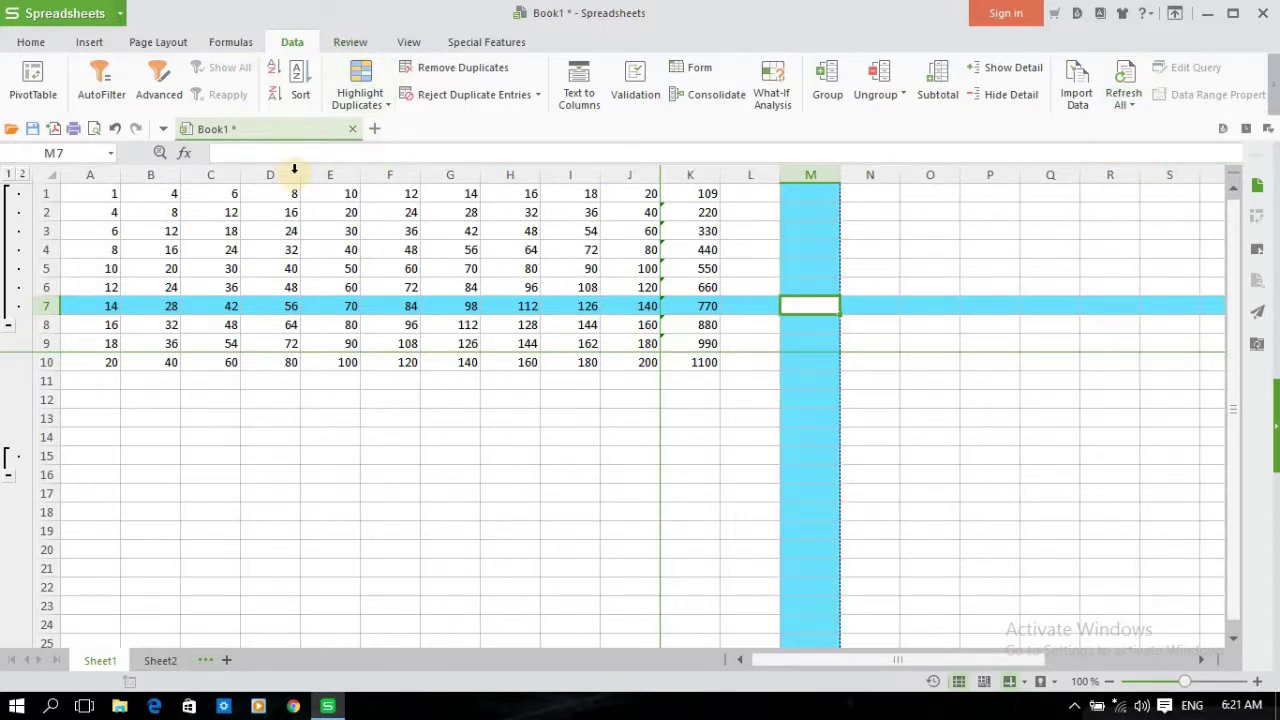
On the Review tab, check the Spell Check options, try the Thesaurus, and reopen Spell Check.
click(350, 42)
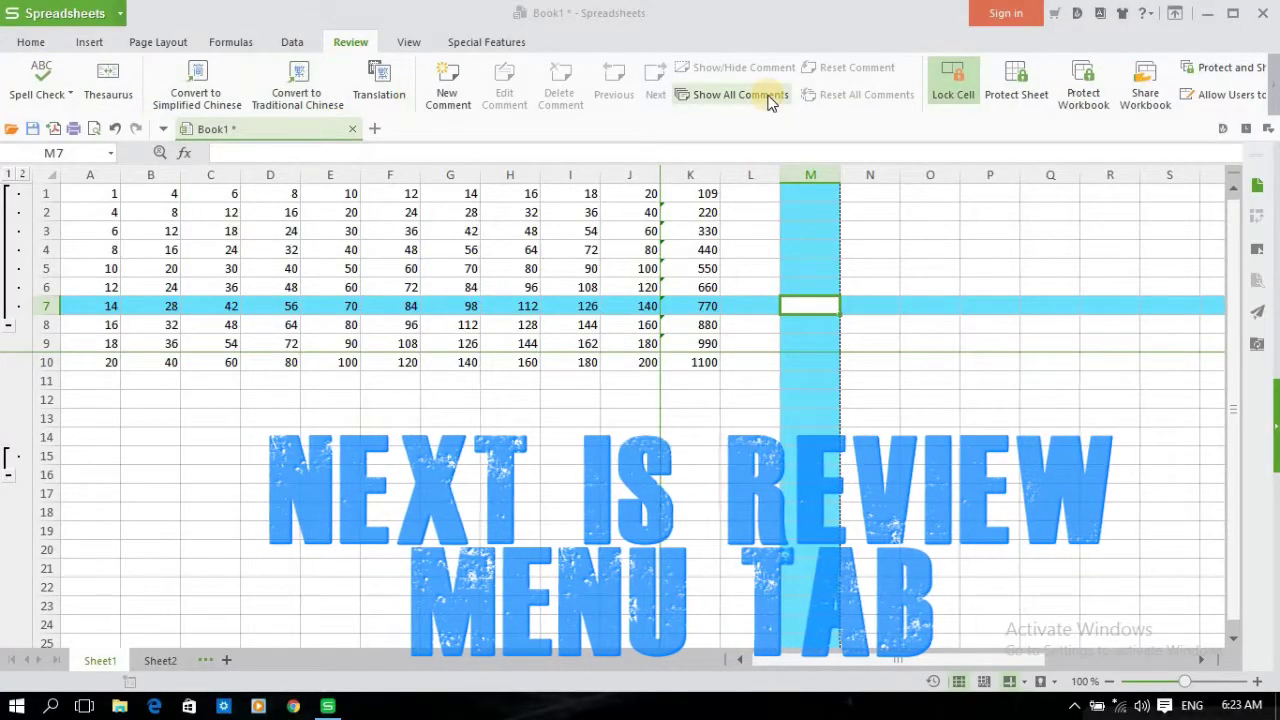
click(70, 95)
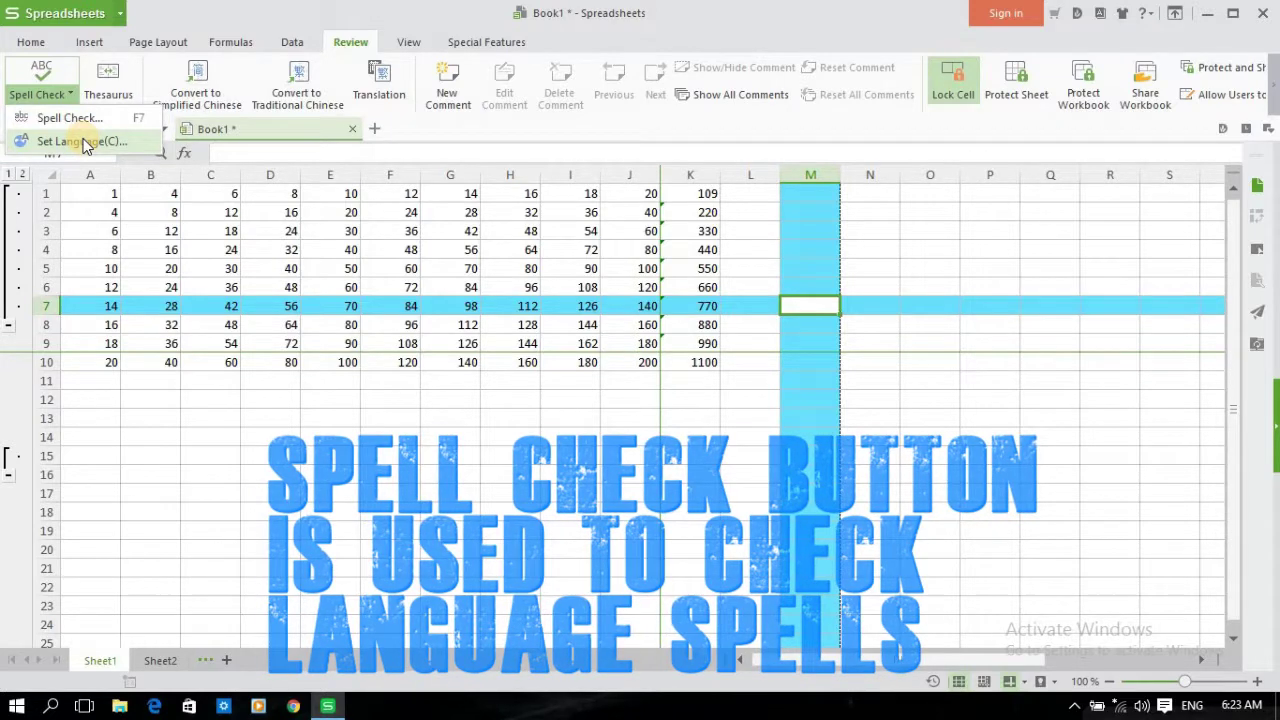
click(157, 86)
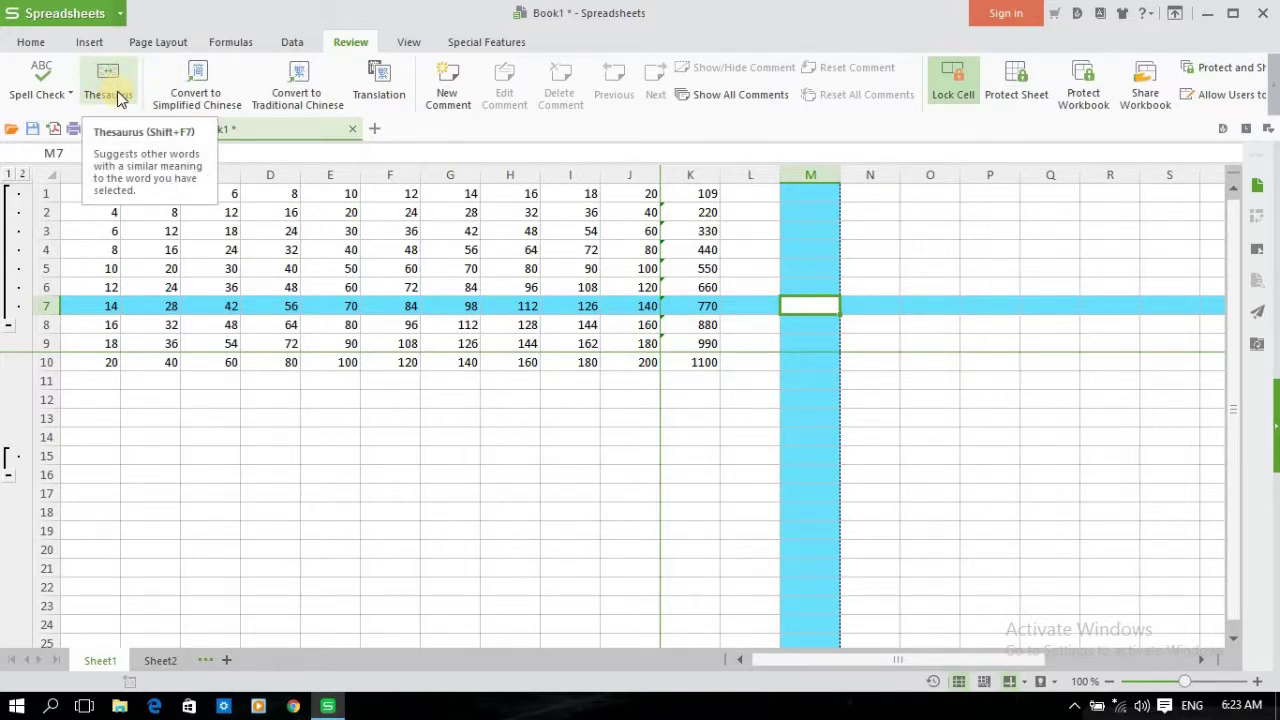
click(117, 91)
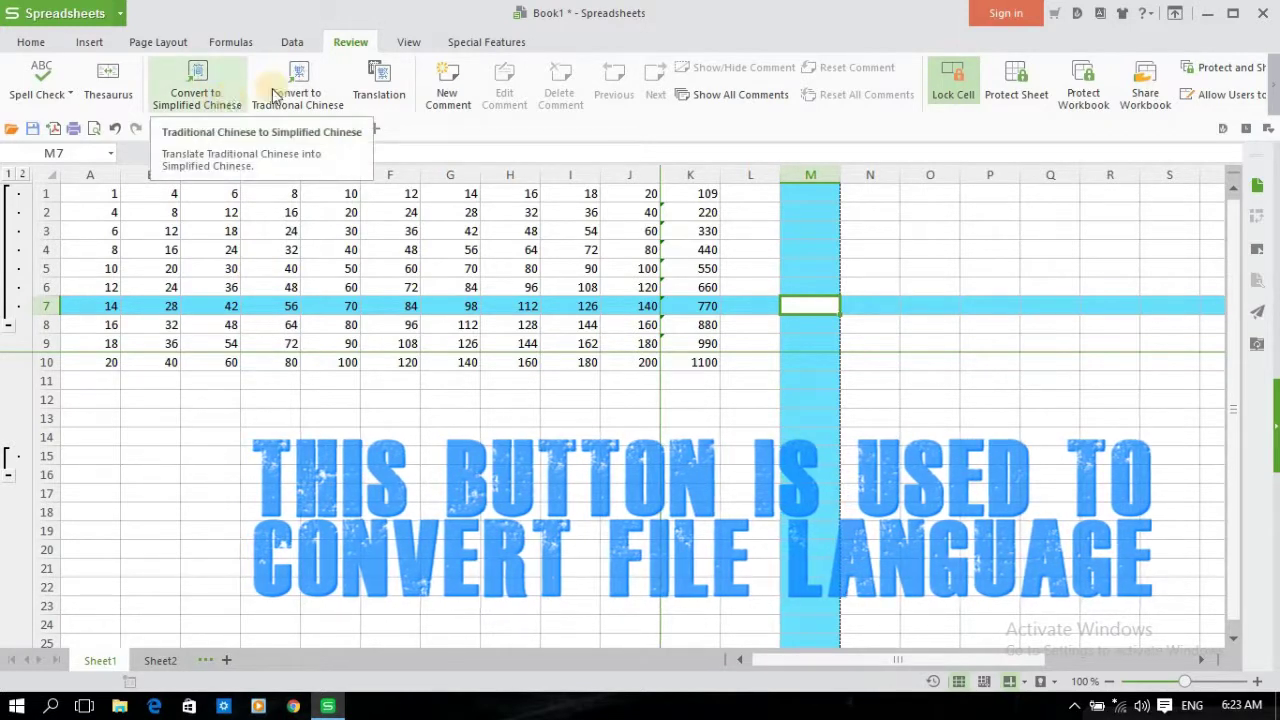
click(70, 94)
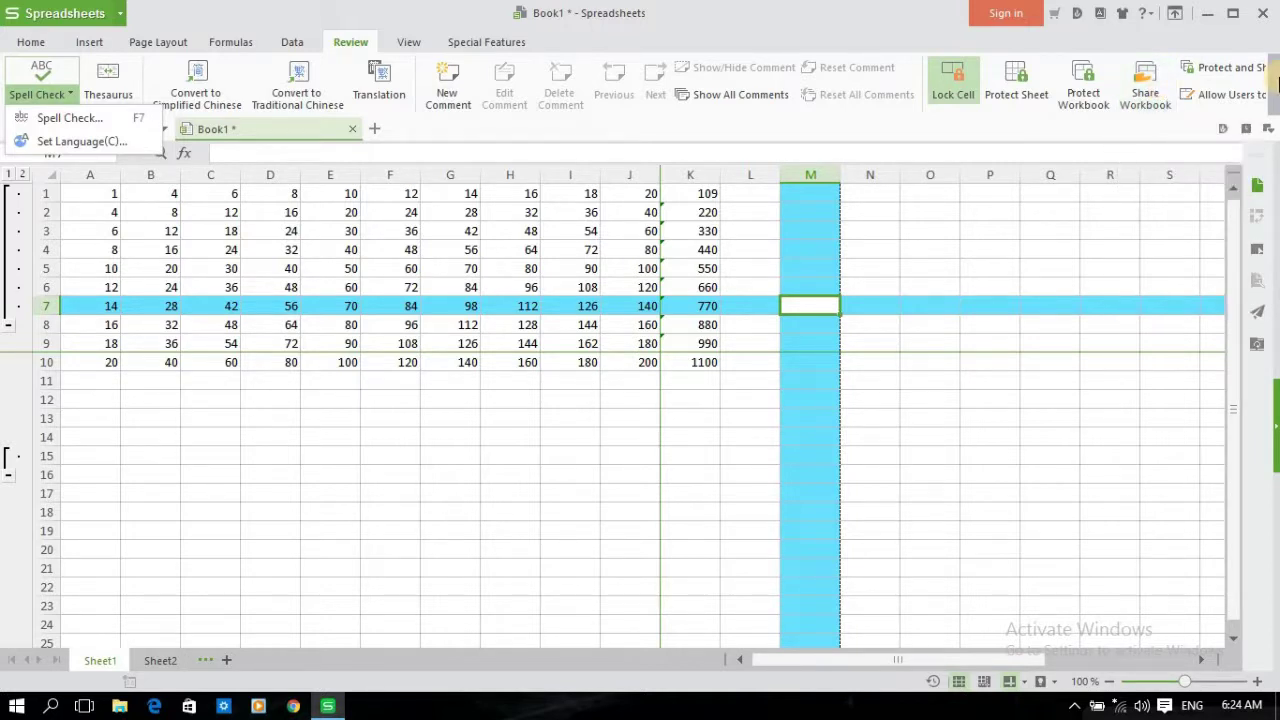
Glance at the Track Changes options, select cell F3, and move to the View tab.
click(1274, 85)
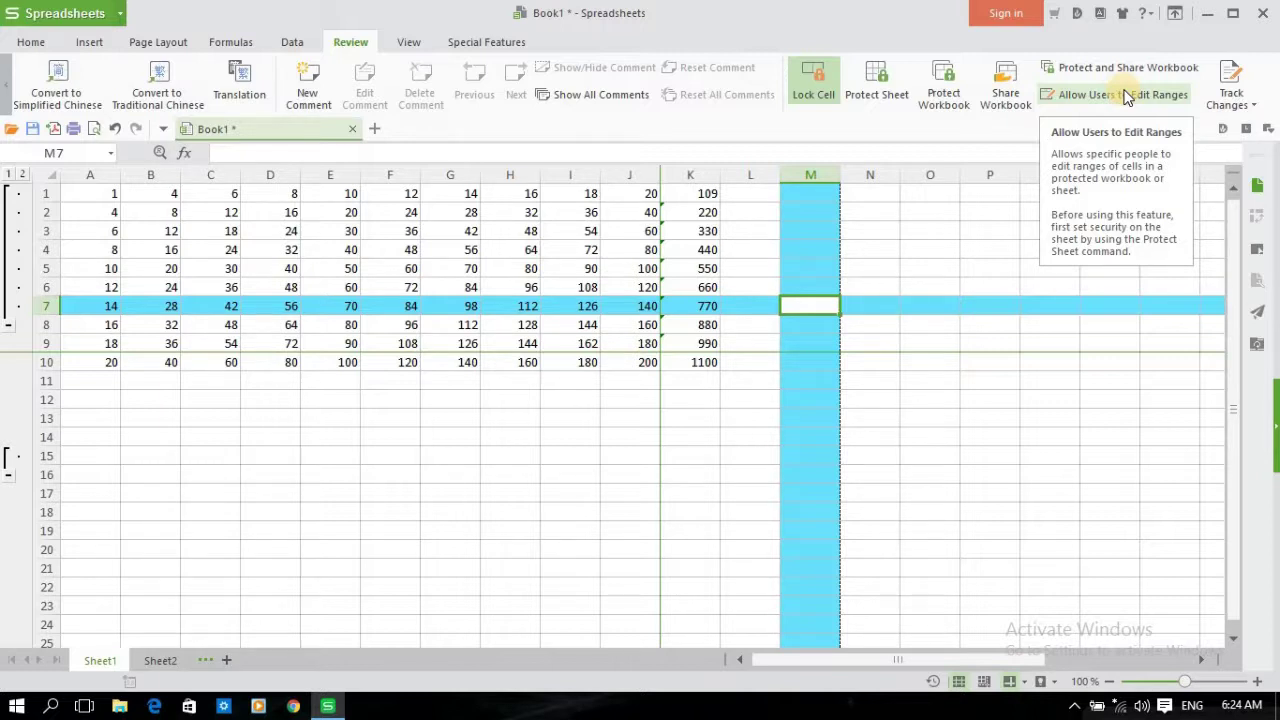
click(1252, 102)
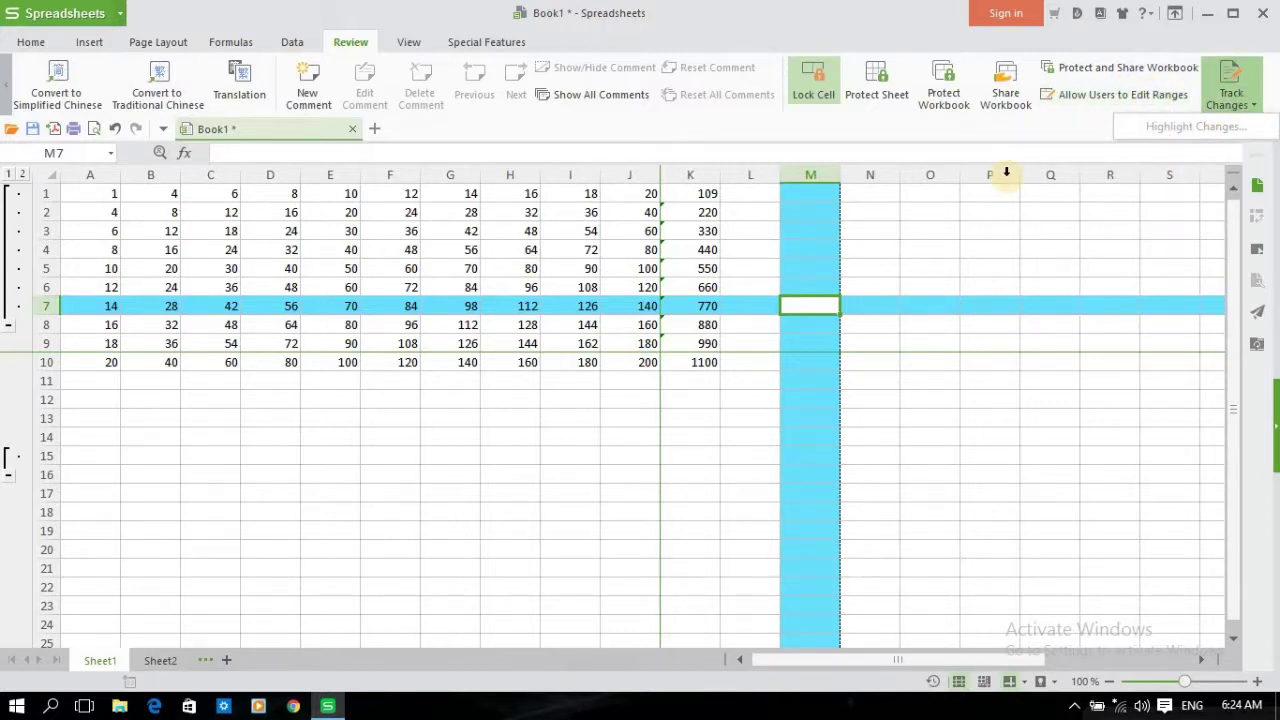
click(996, 222)
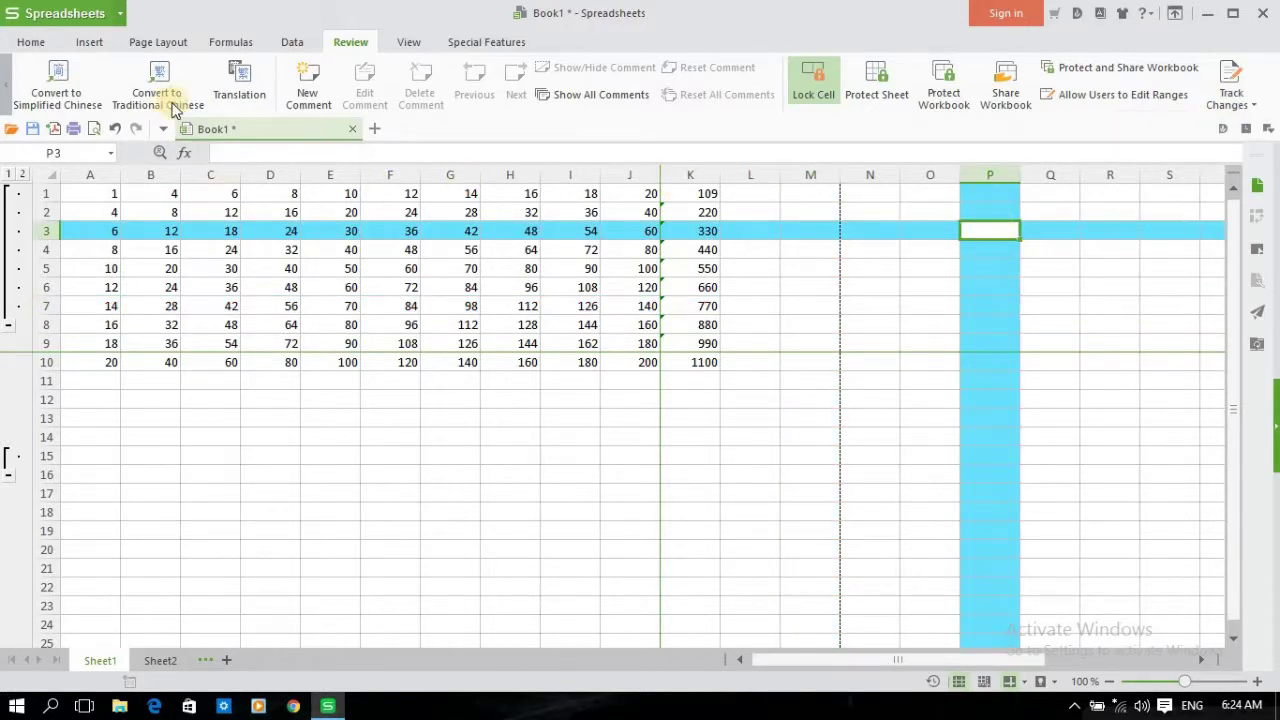
click(495, 231)
click(369, 237)
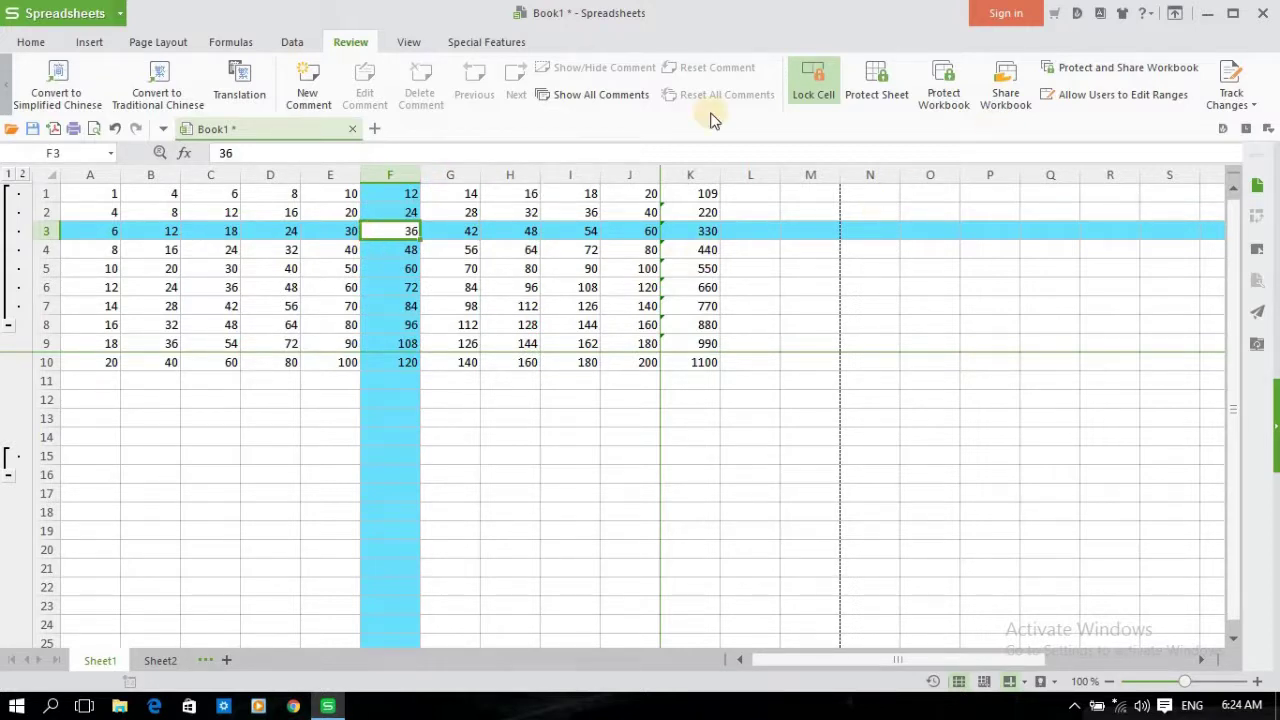
click(409, 47)
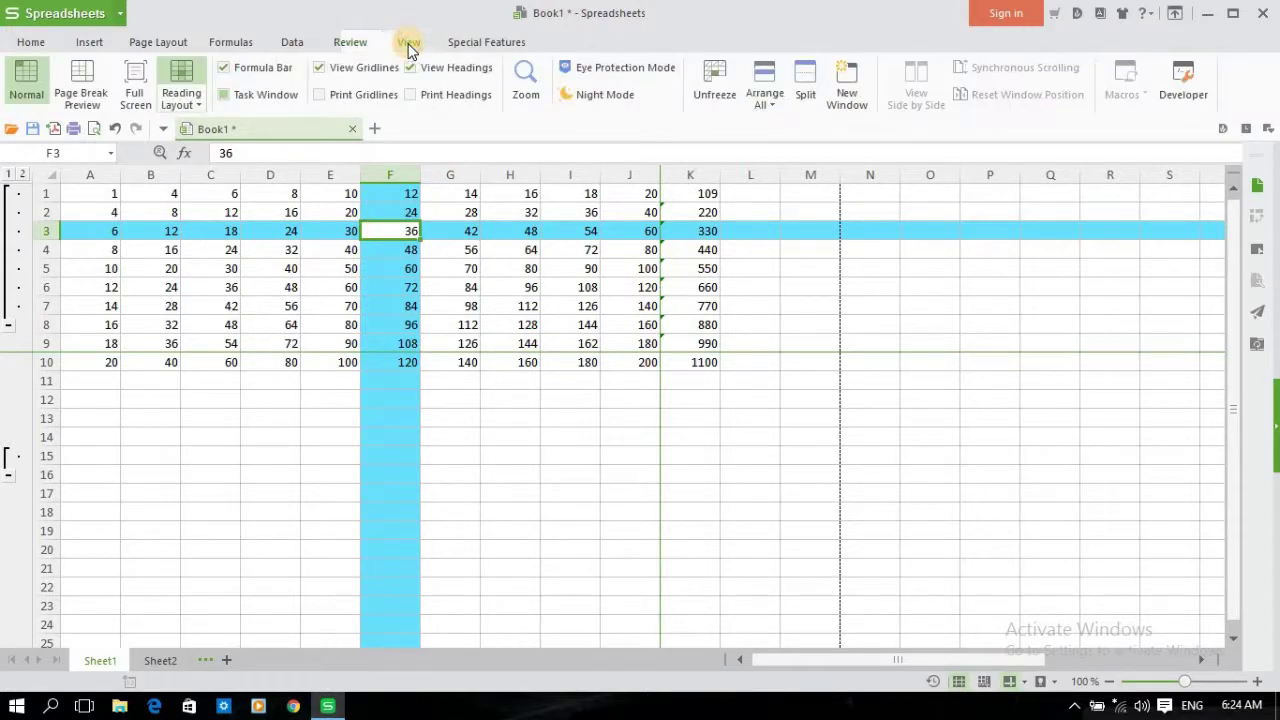
click(24, 86)
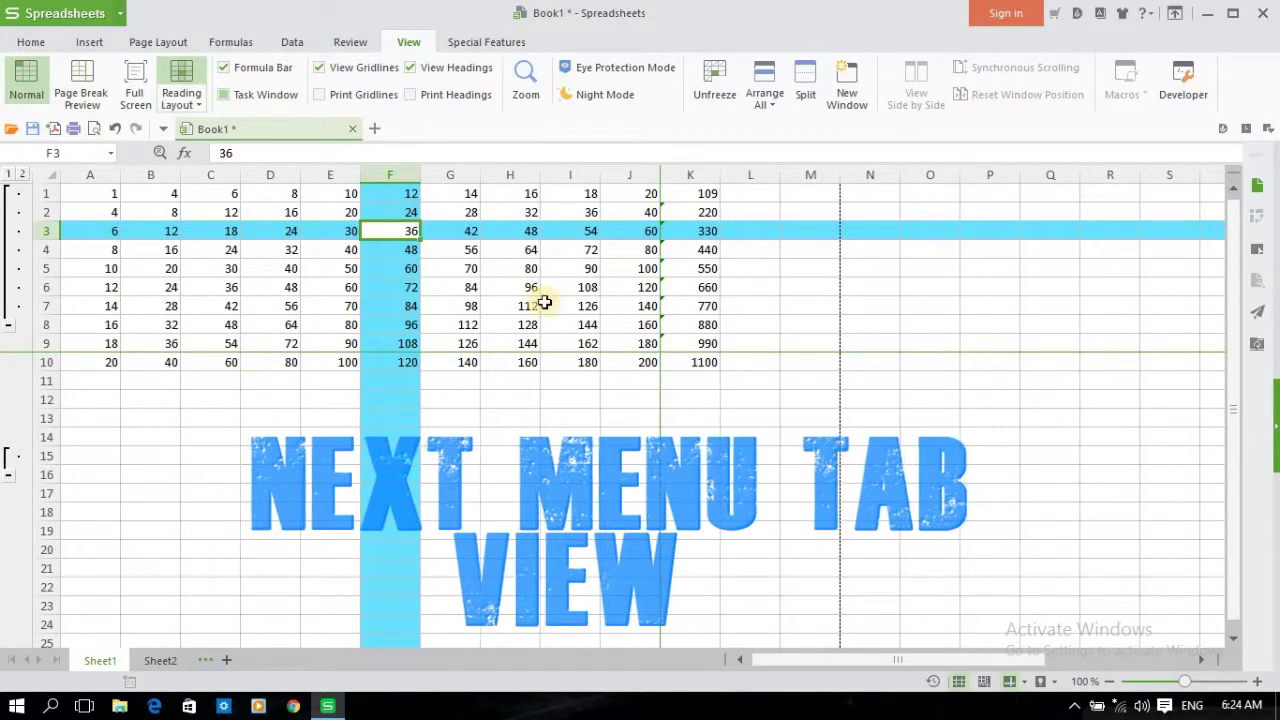
click(90, 95)
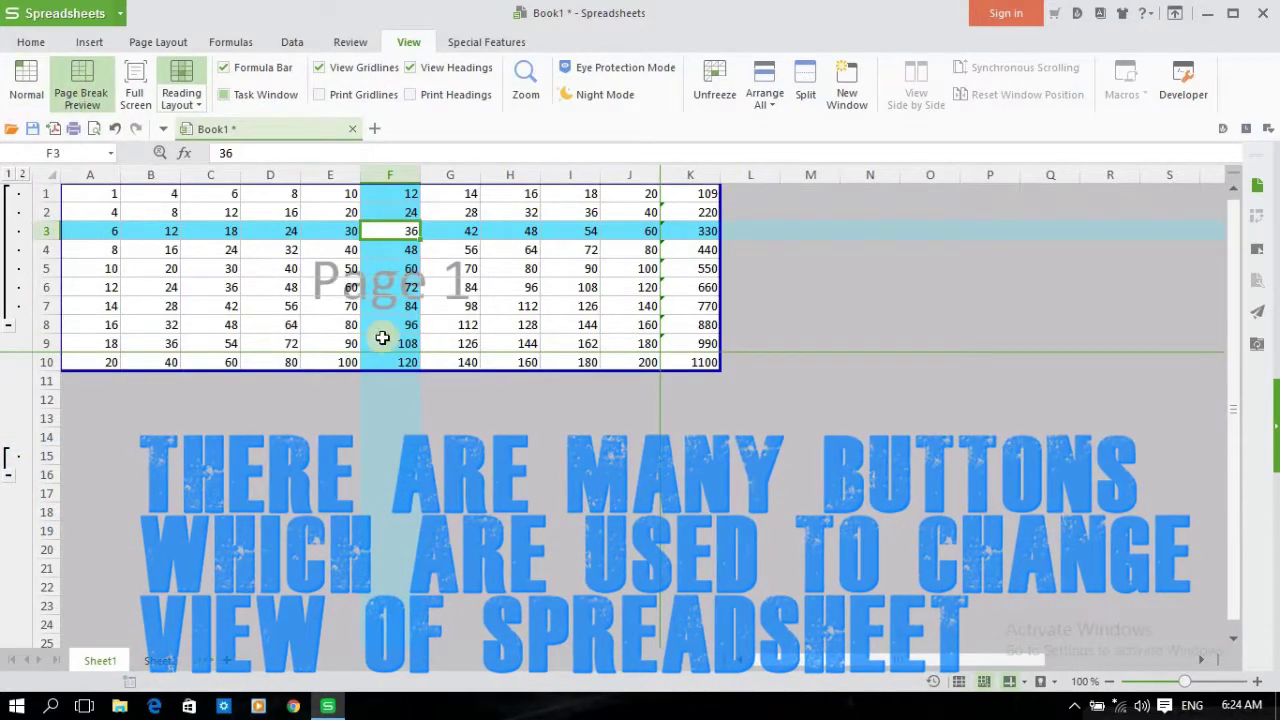
click(40, 93)
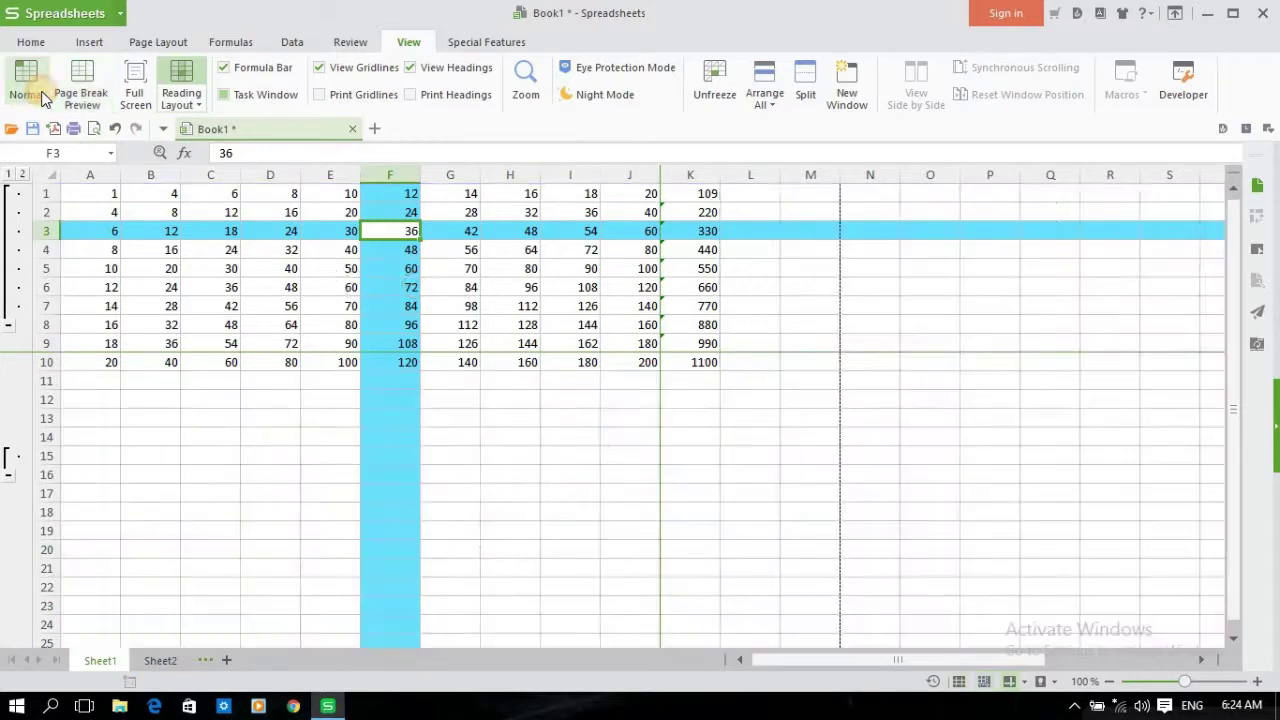
click(139, 81)
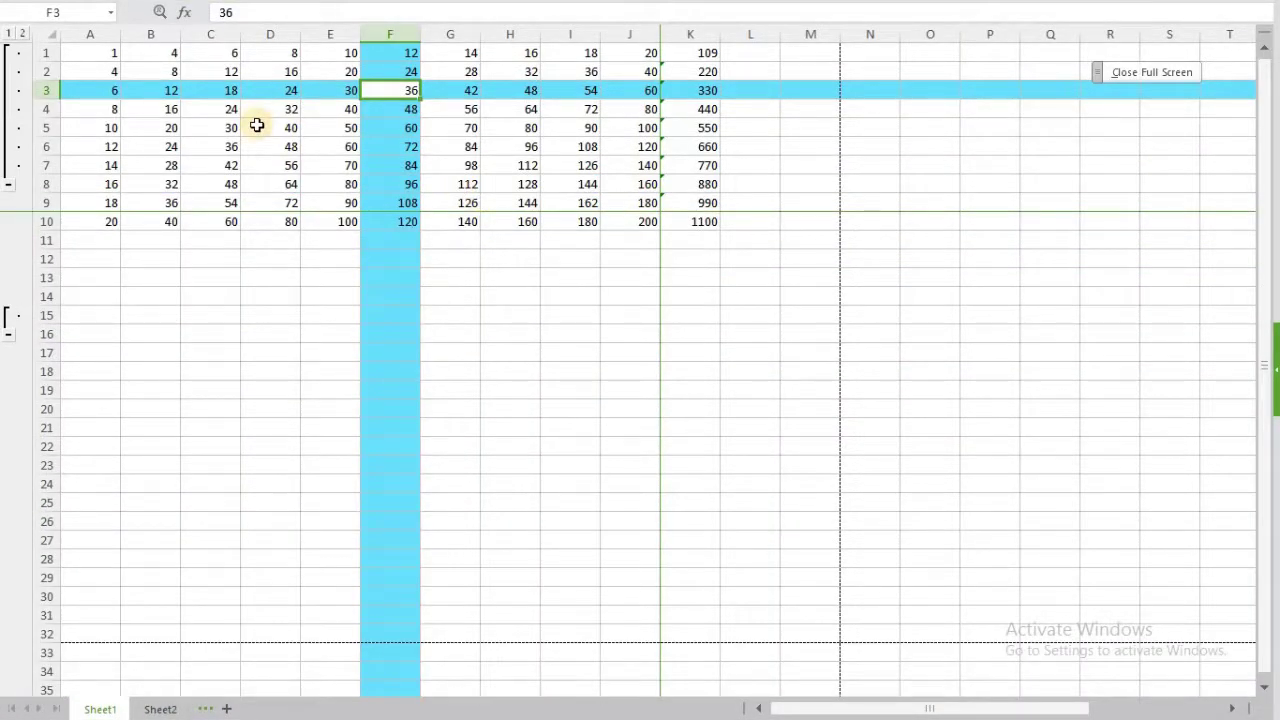
key(Escape)
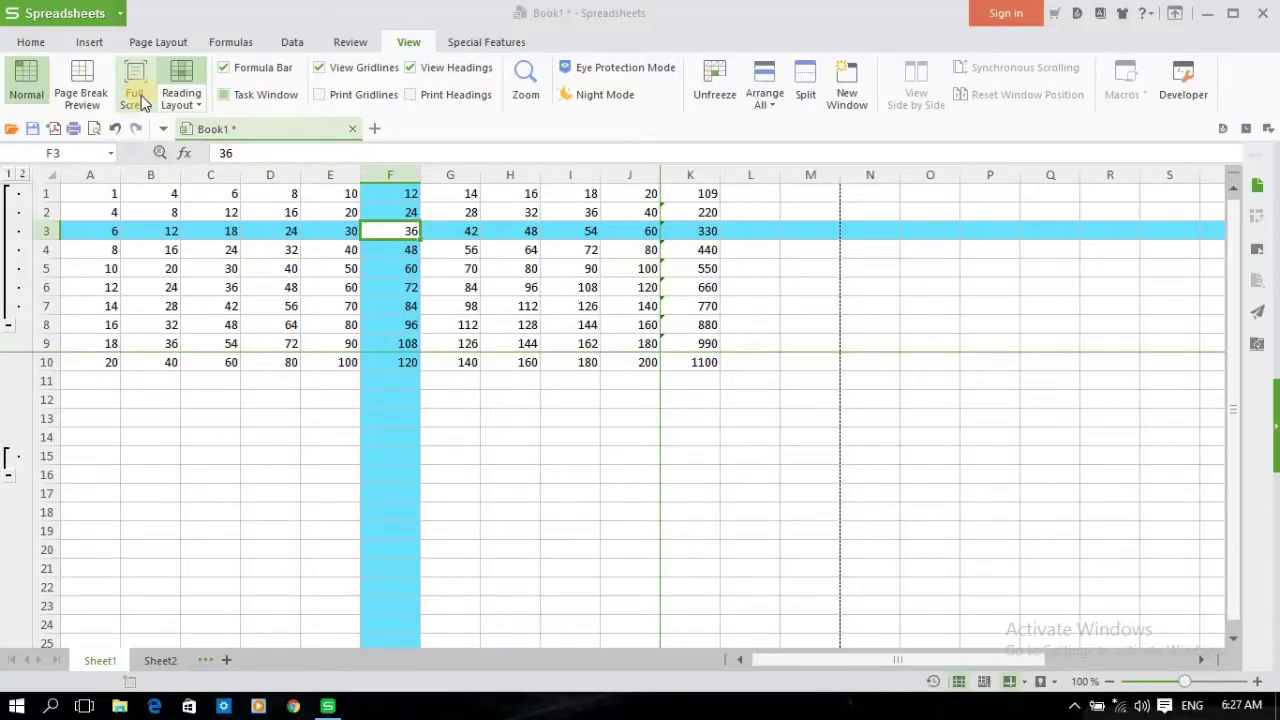
Open the Reading Layout colour choices and move the reading highlight through cells G3, H3 and F3.
click(199, 105)
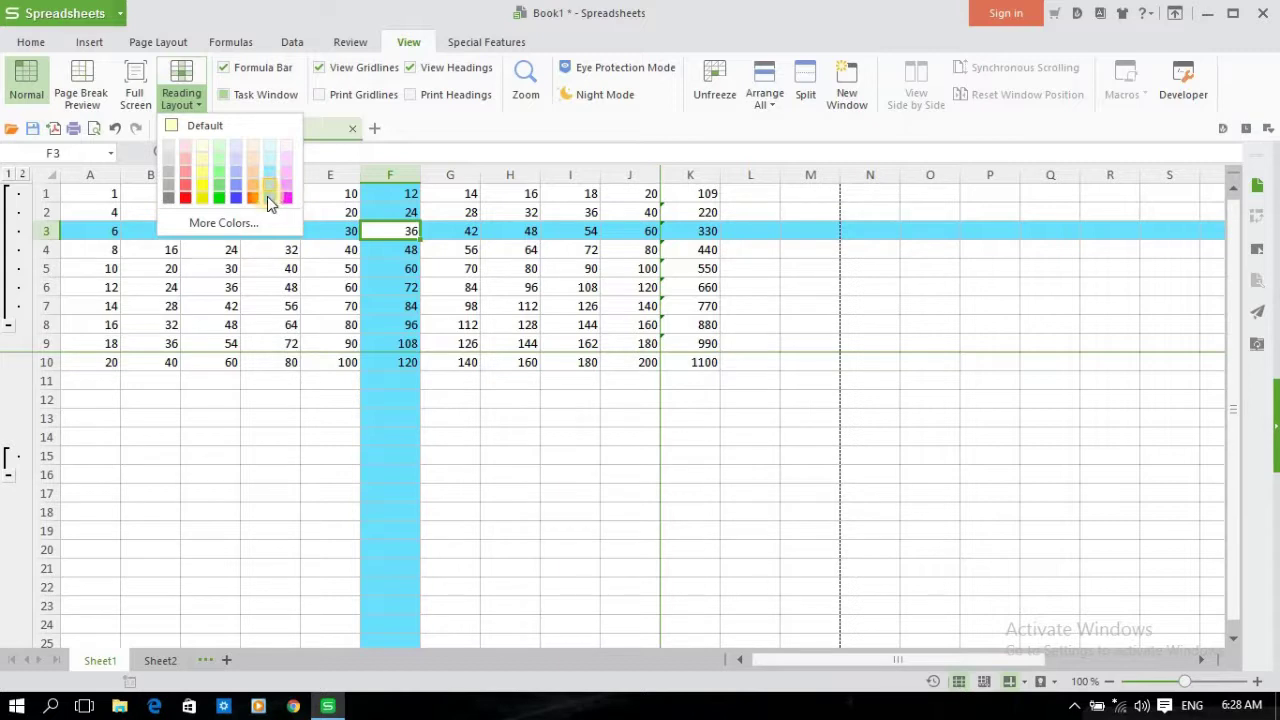
click(442, 230)
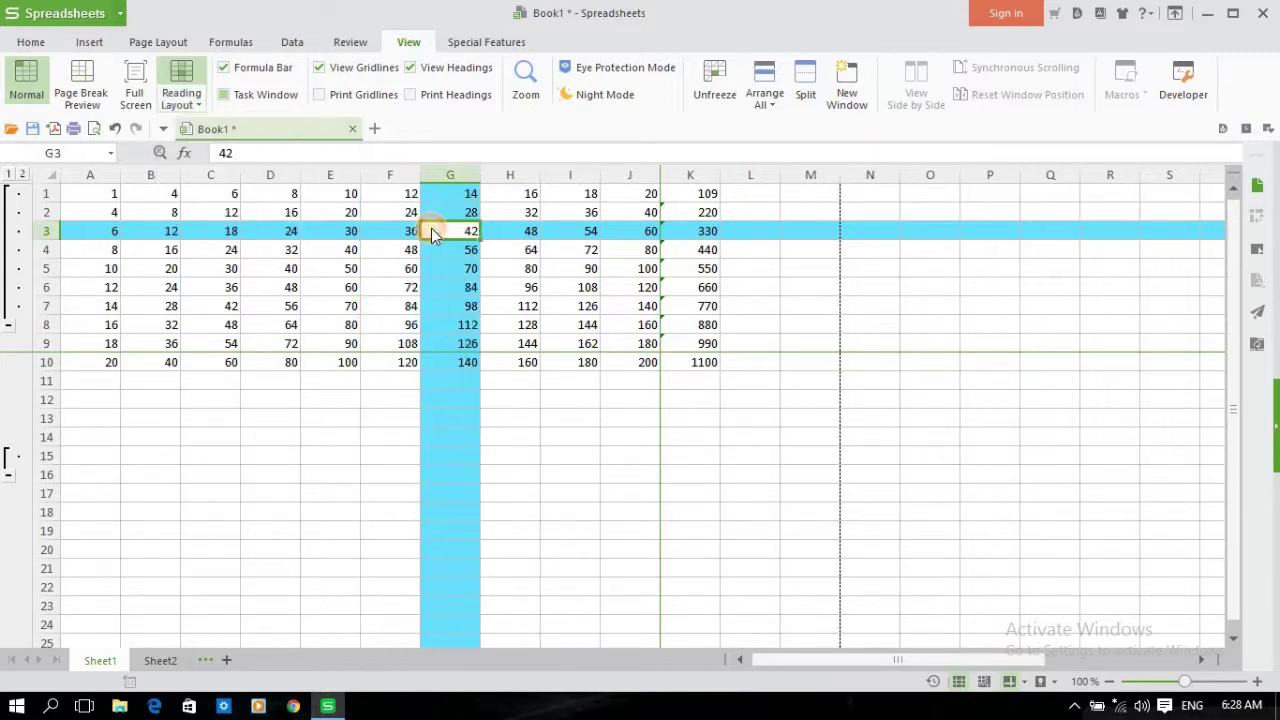
click(492, 228)
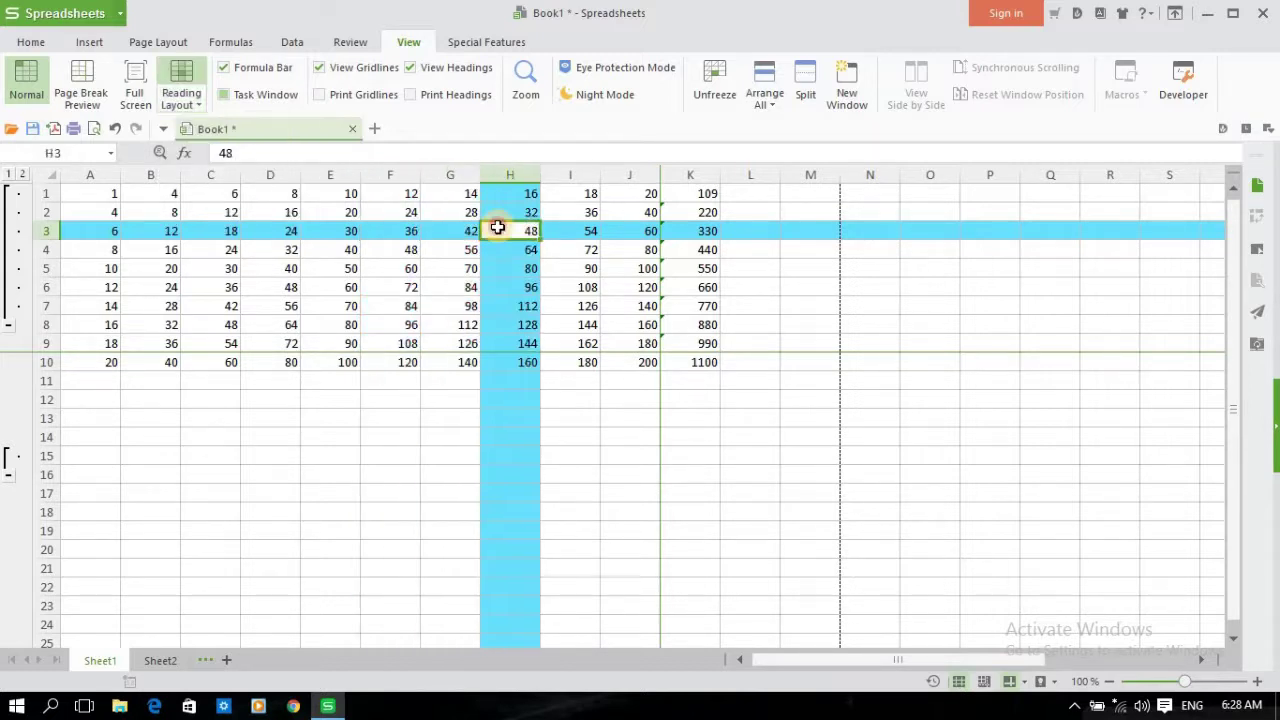
click(384, 234)
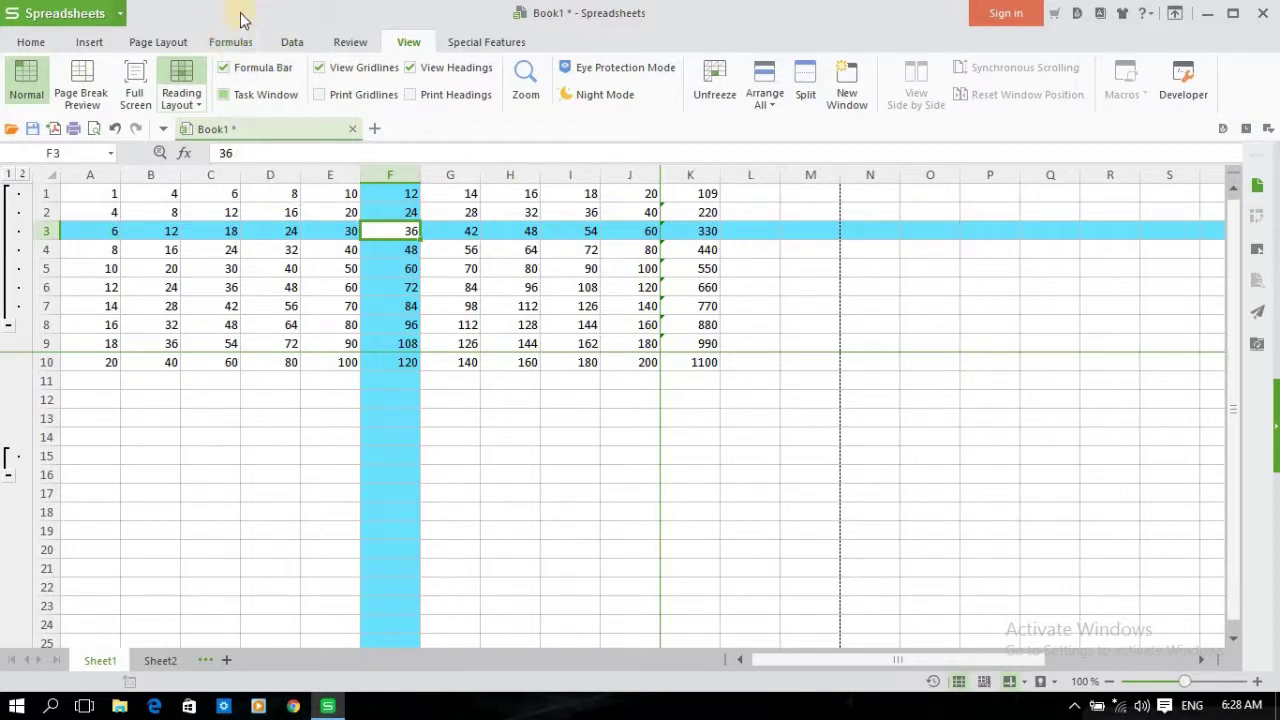
Turn off Print Gridlines and show the Arrange All window options.
click(320, 95)
click(777, 106)
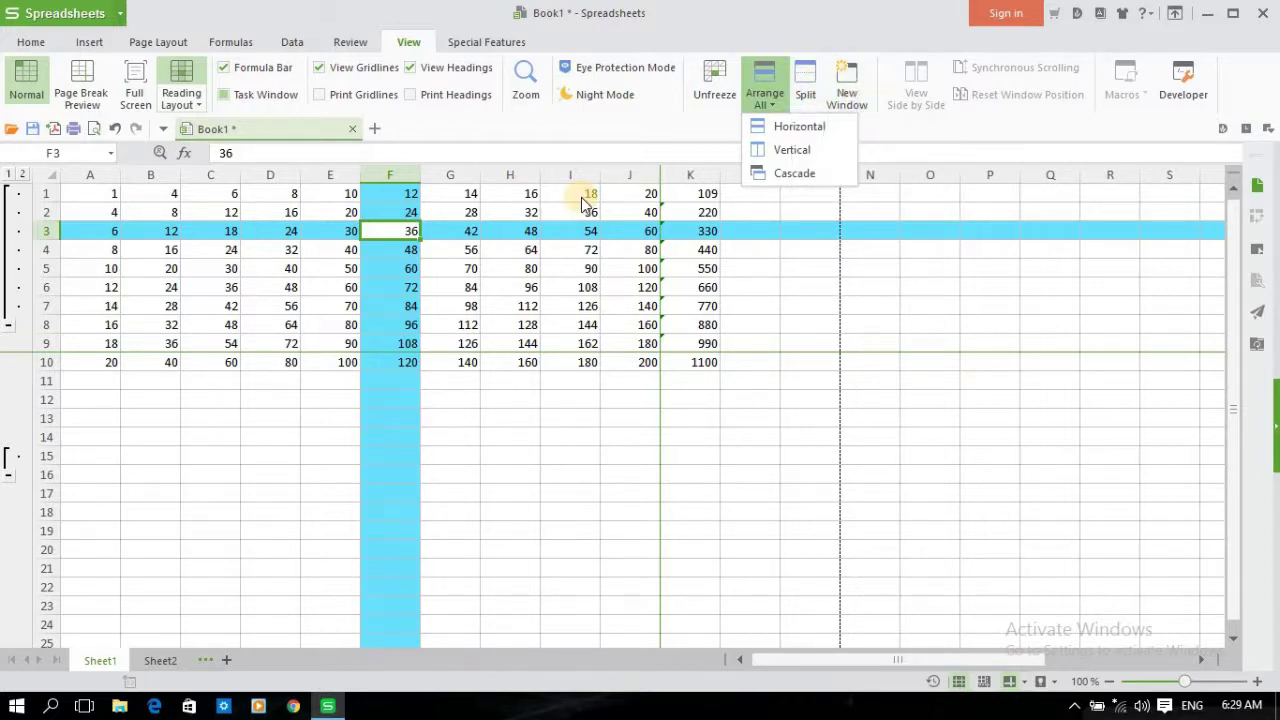
Close the arrangement options and create two blank workbooks, Book2 and Book3.
click(378, 138)
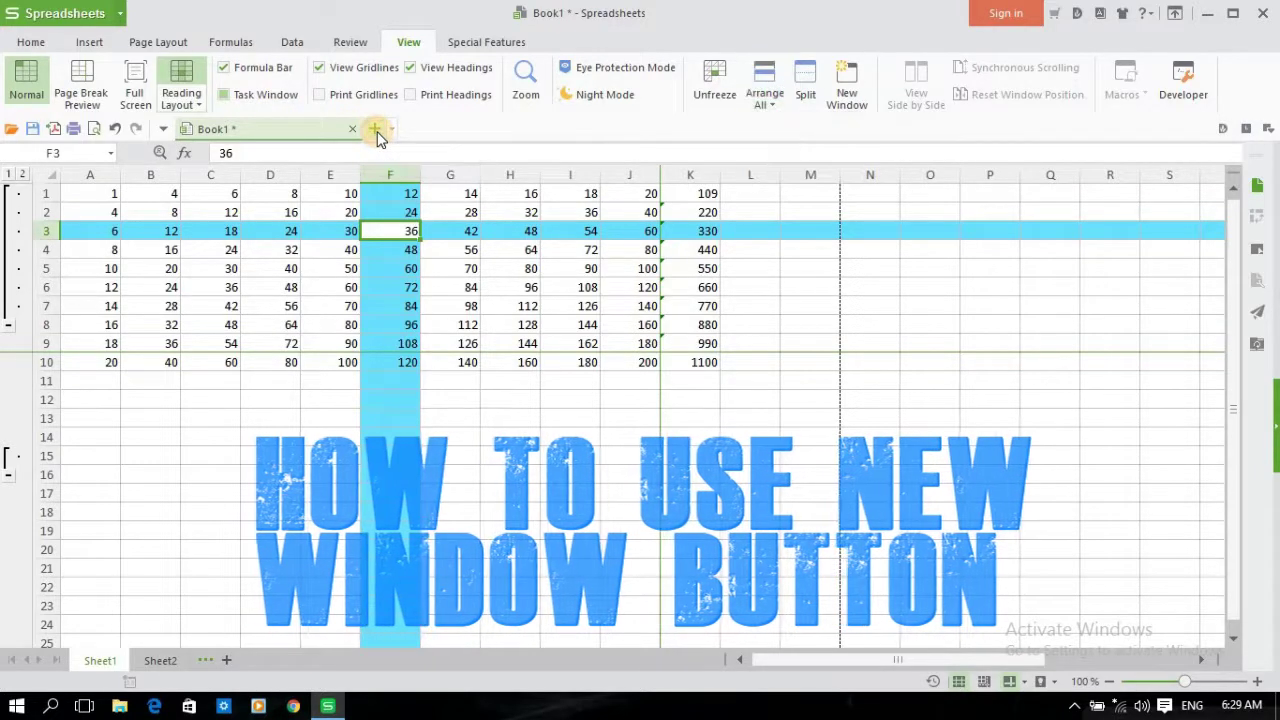
click(376, 131)
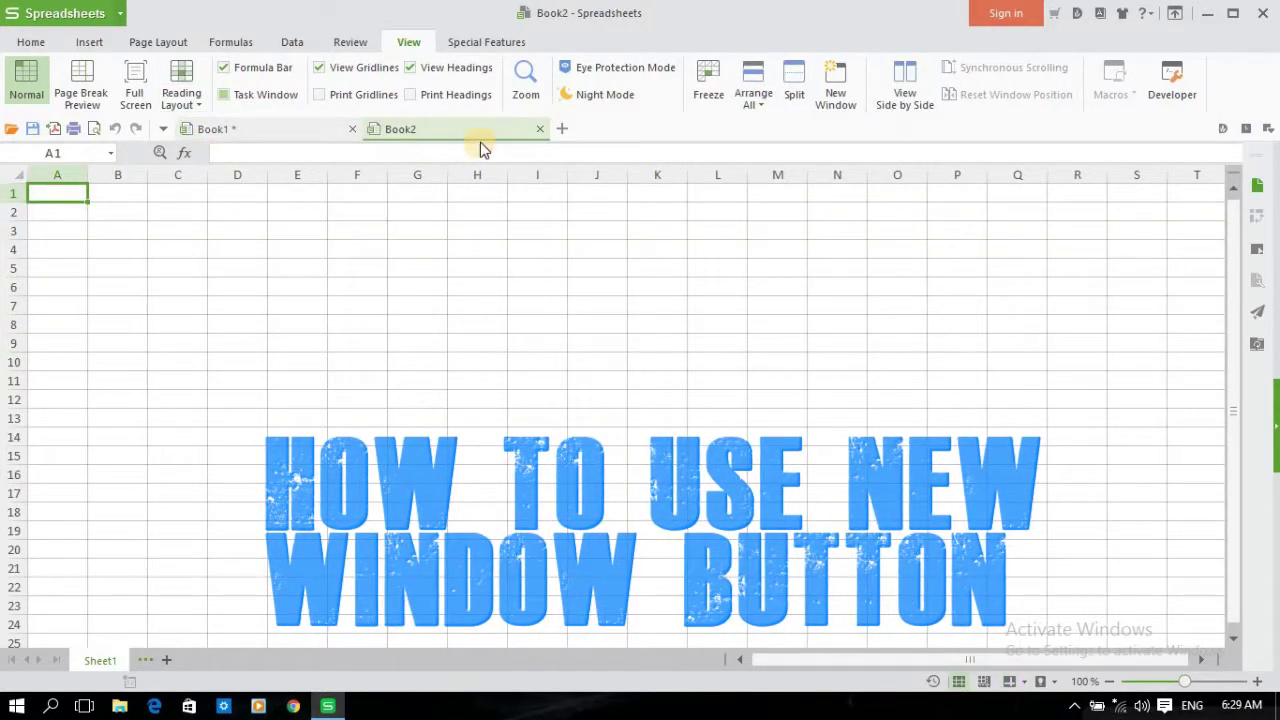
click(561, 130)
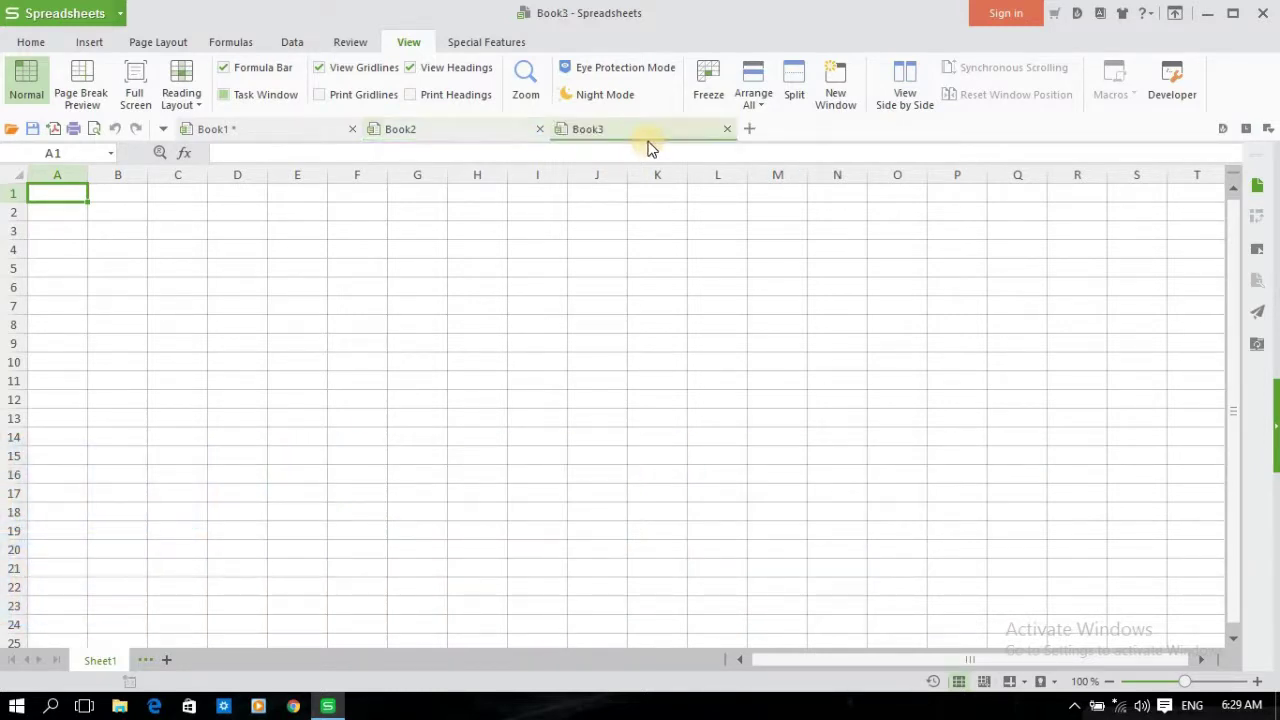
Switch between the Book2, Book1 and Book3 tabs, finishing on Book1.
click(465, 136)
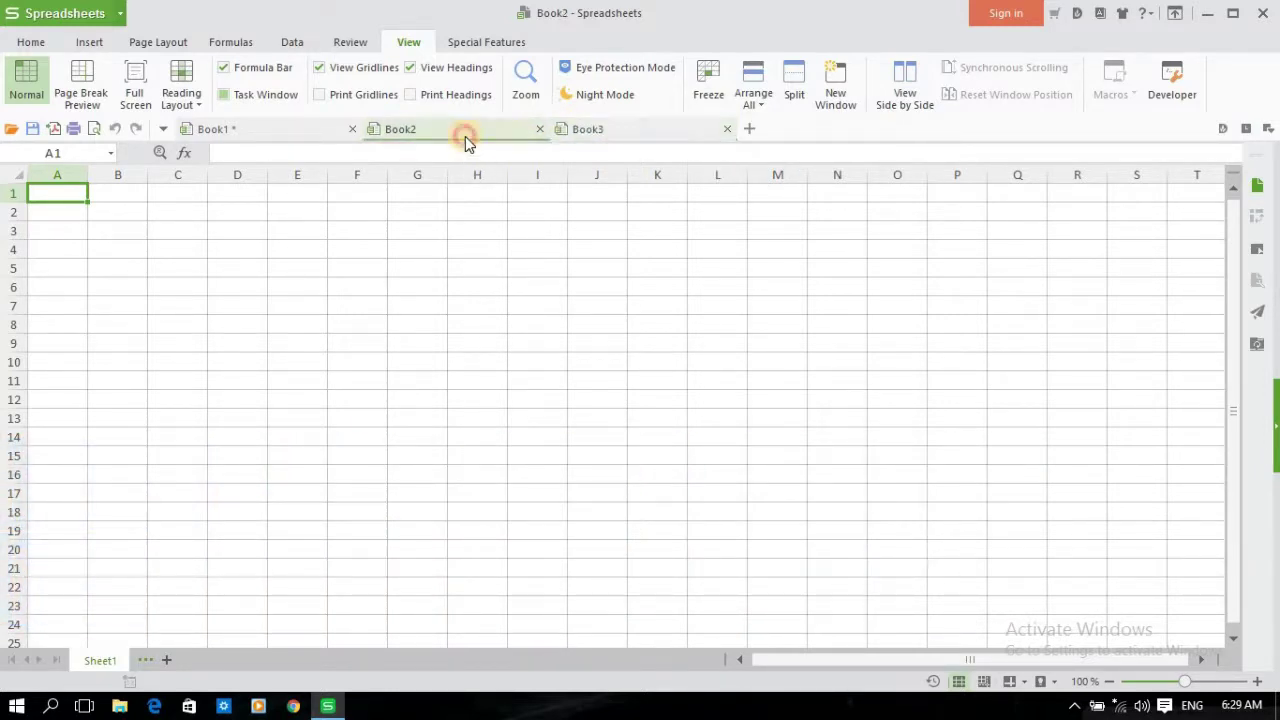
click(309, 131)
click(615, 136)
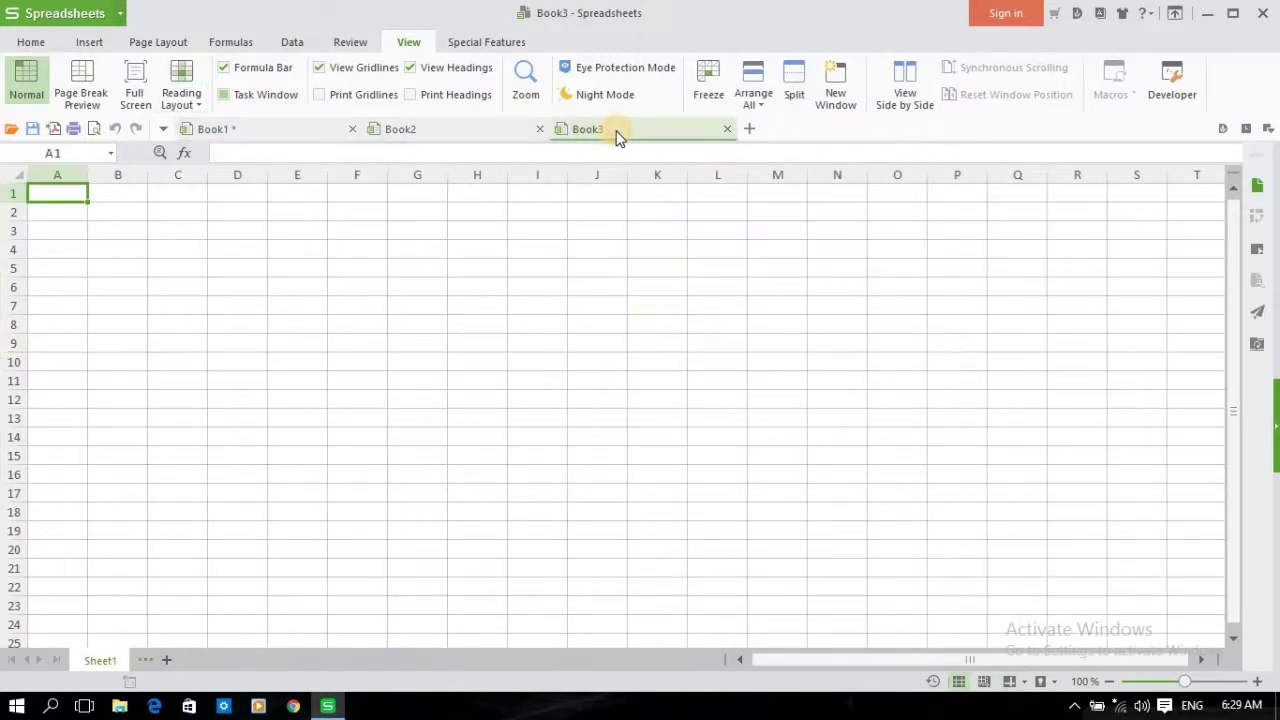
click(466, 122)
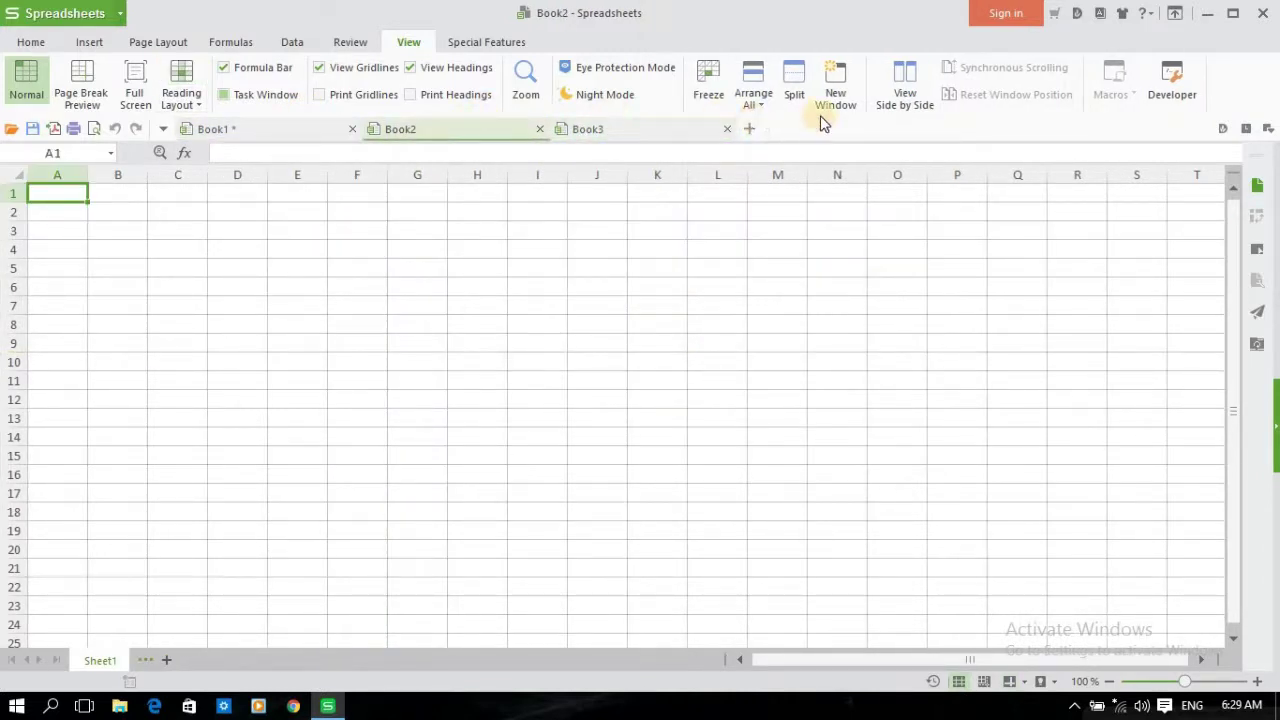
click(314, 133)
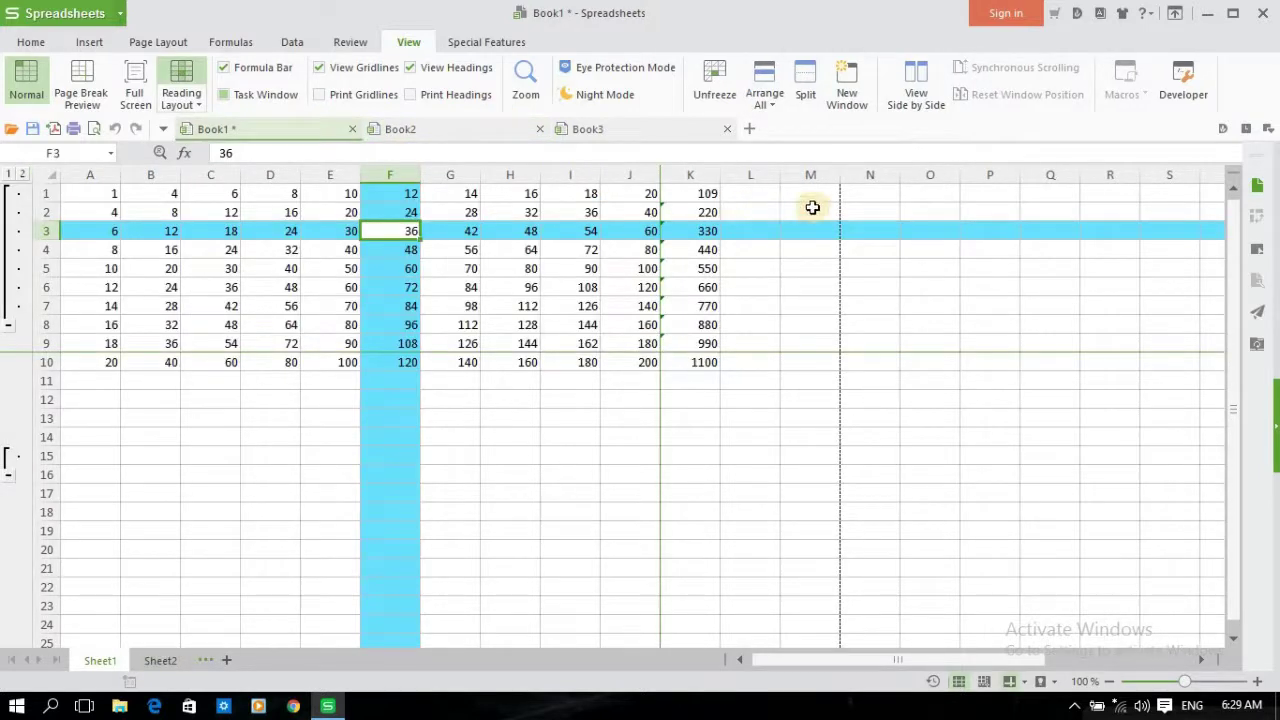
click(930, 95)
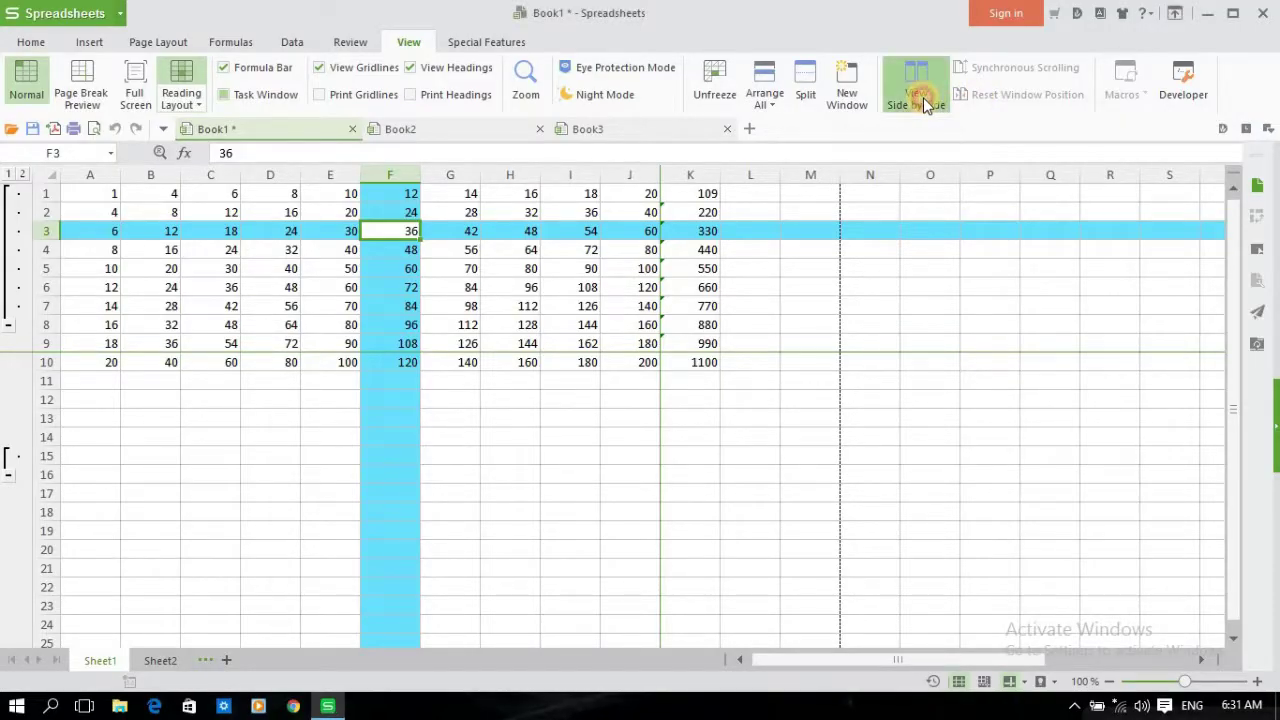
Cancel the View Side by Side comparison, then cycle through Book2, Book3 and back to Book1.
click(923, 99)
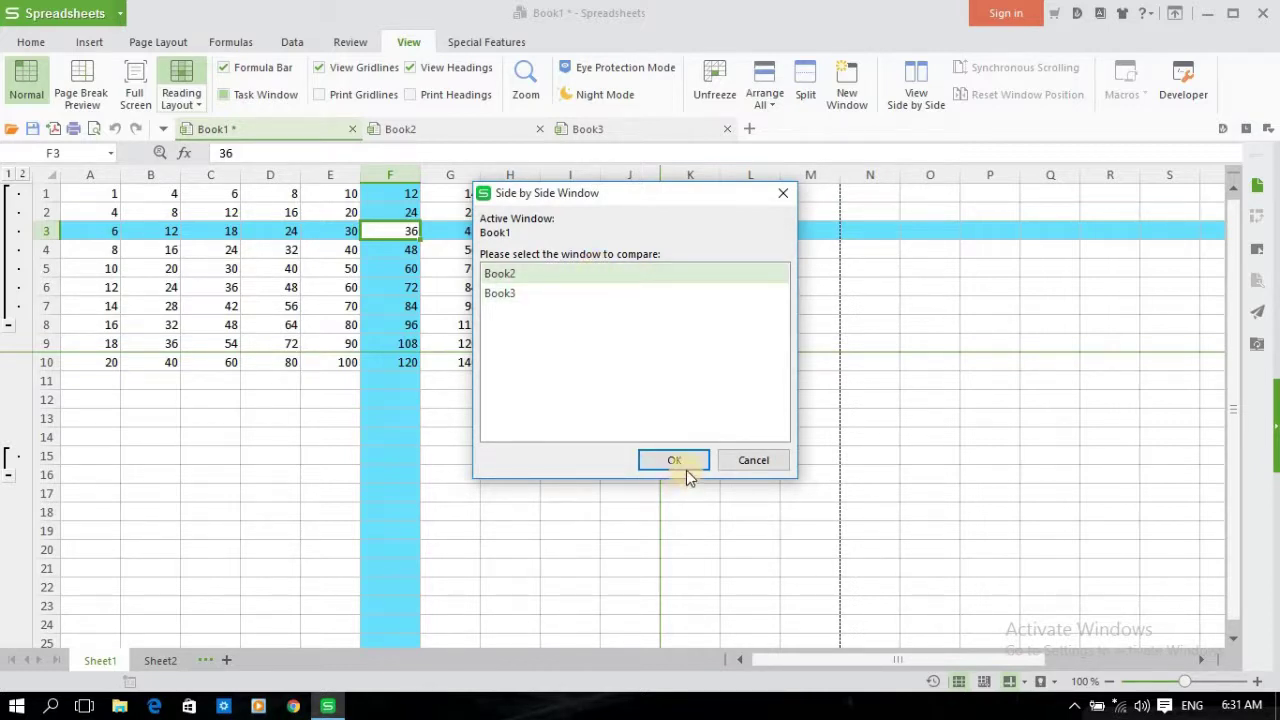
click(751, 460)
click(508, 130)
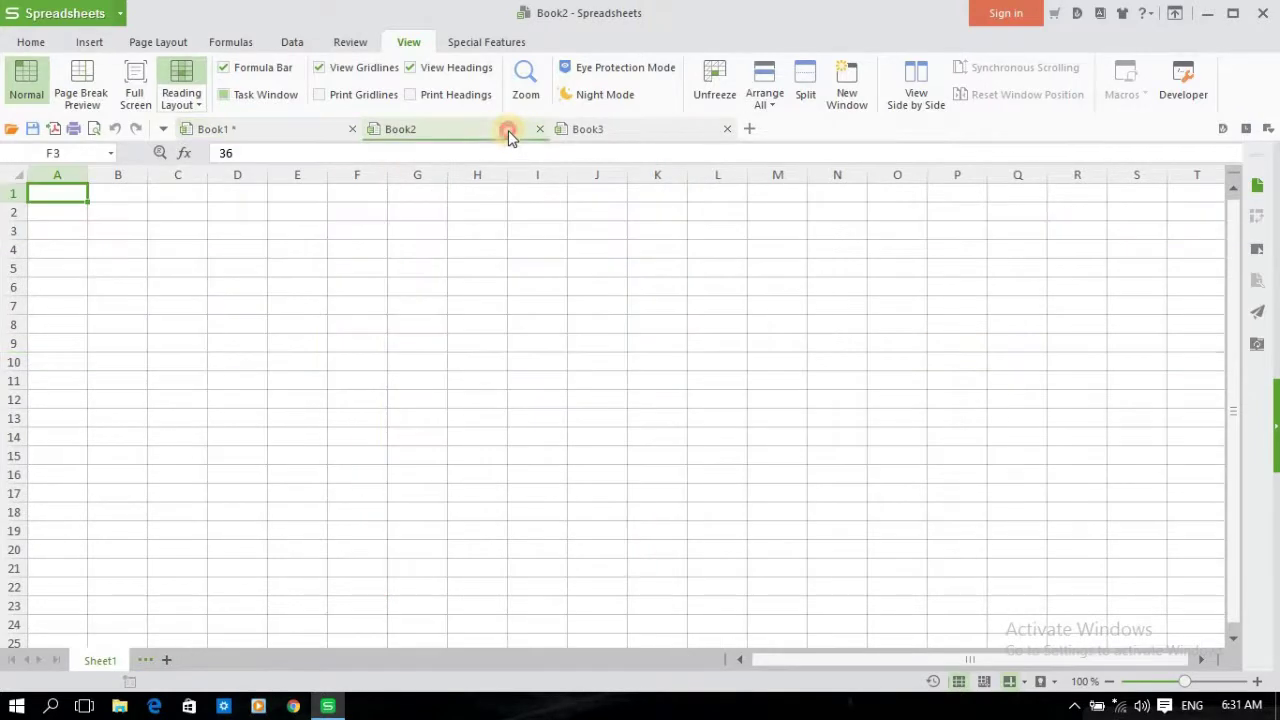
click(586, 129)
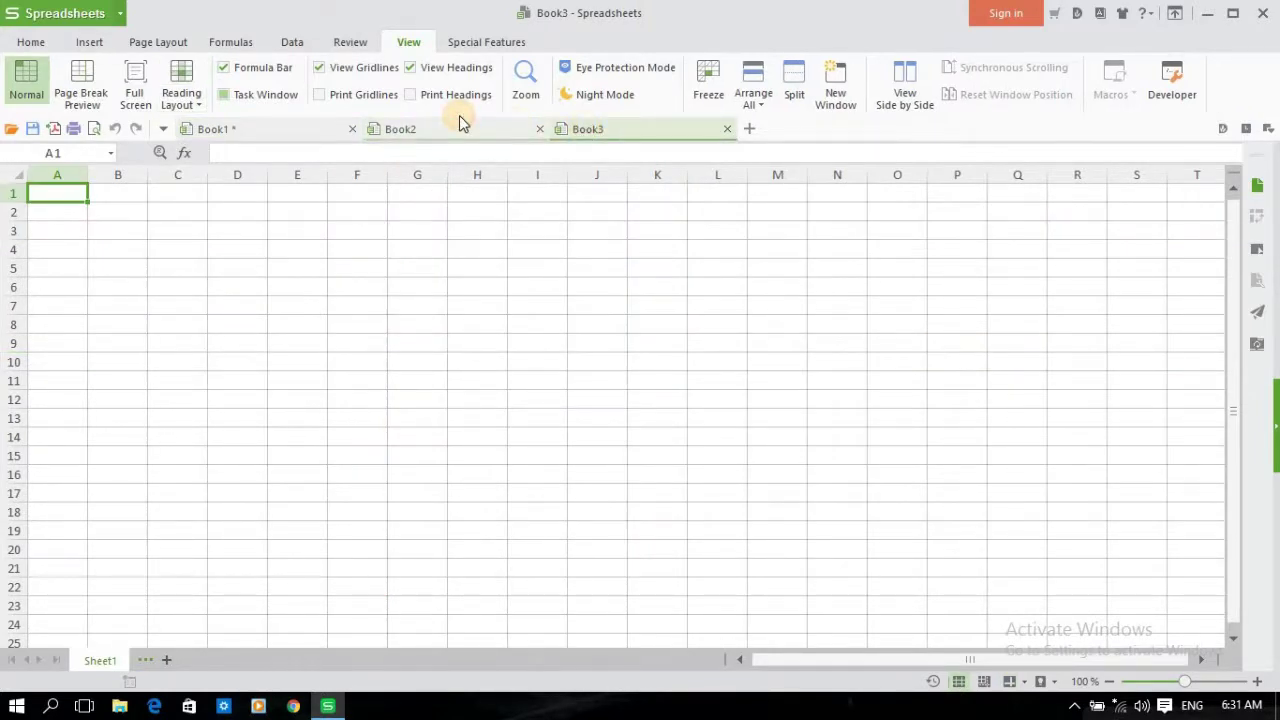
click(330, 129)
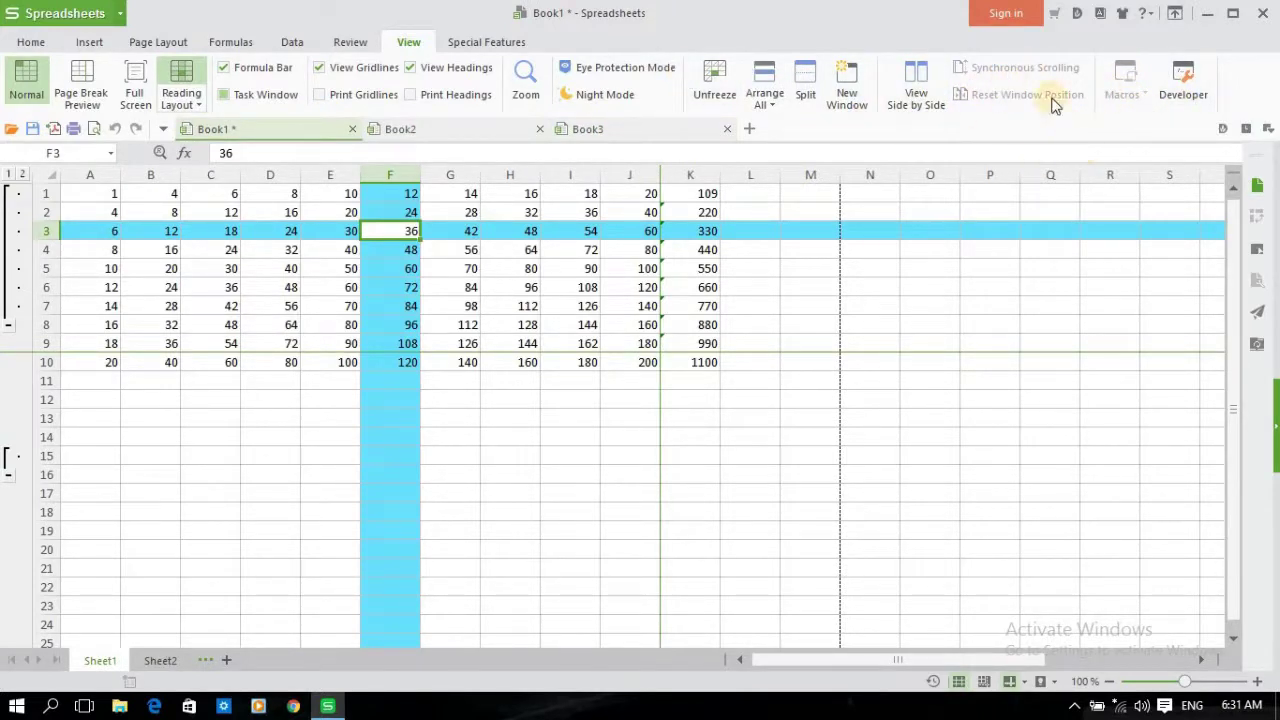
Select I2:J5, move the reading highlight to L7, and show Special Features.
drag(578, 205, 648, 263)
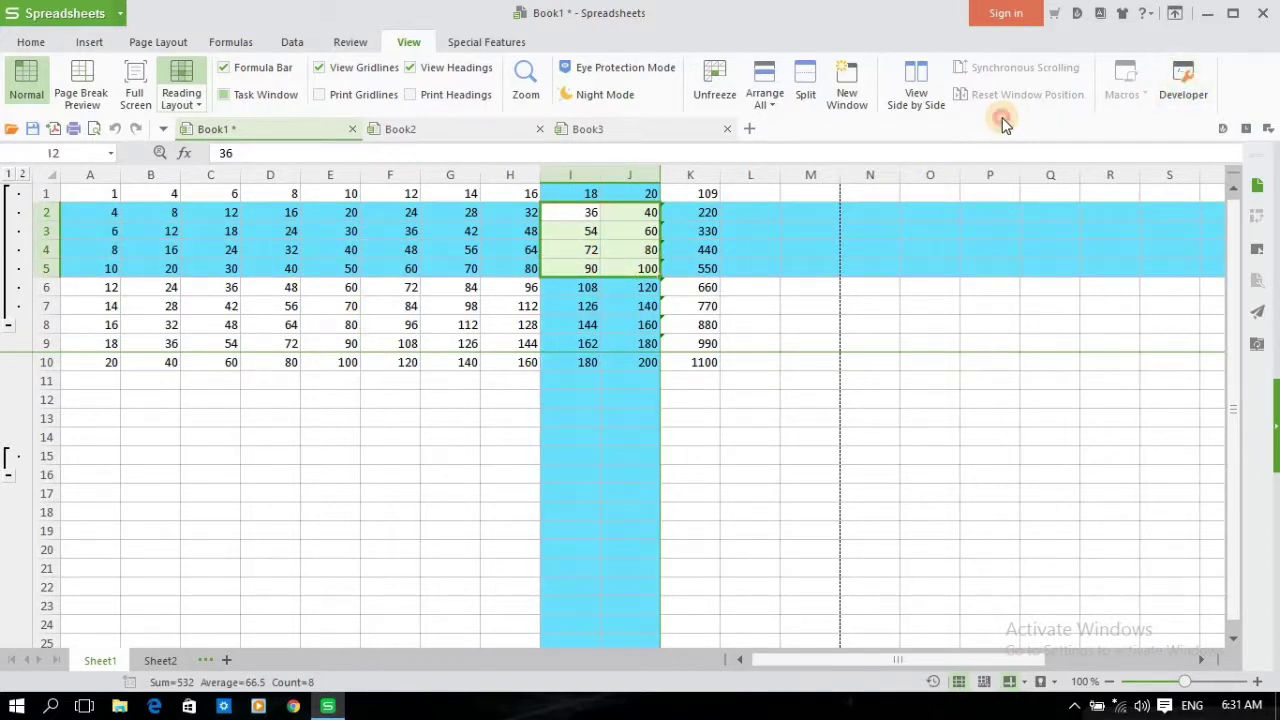
click(735, 305)
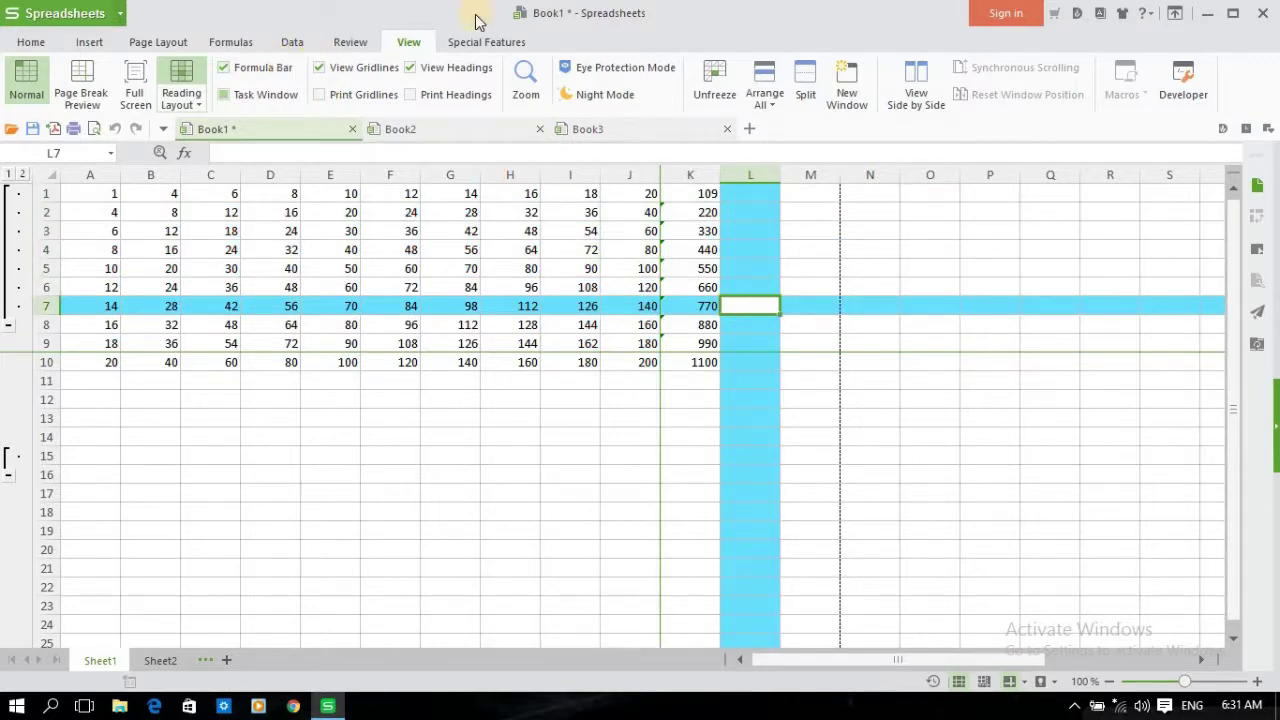
click(500, 45)
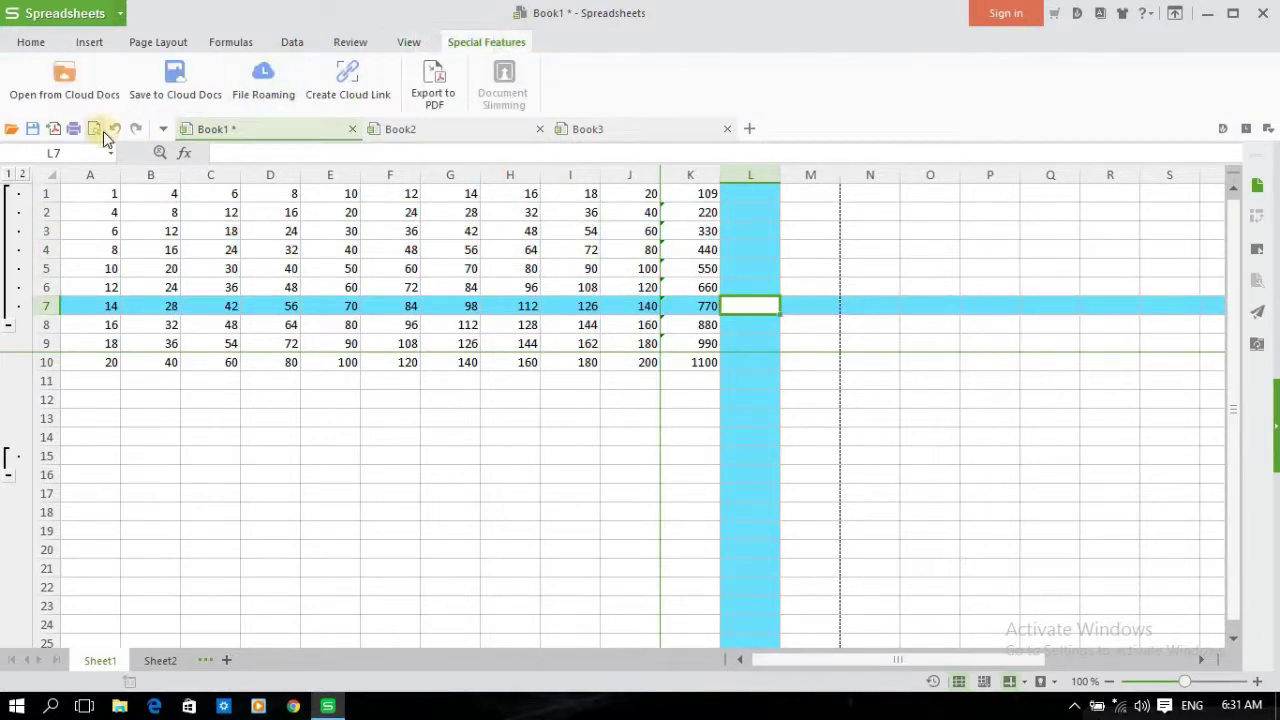